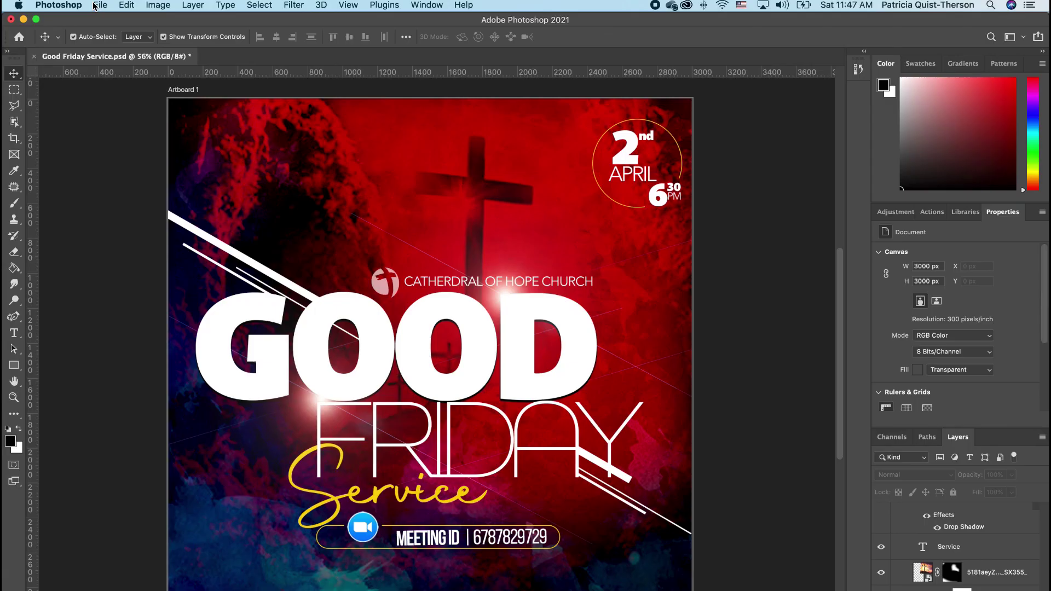
Create a new 10 × 10 inch document at 300 ppi with White background contents.
left_click(99, 6)
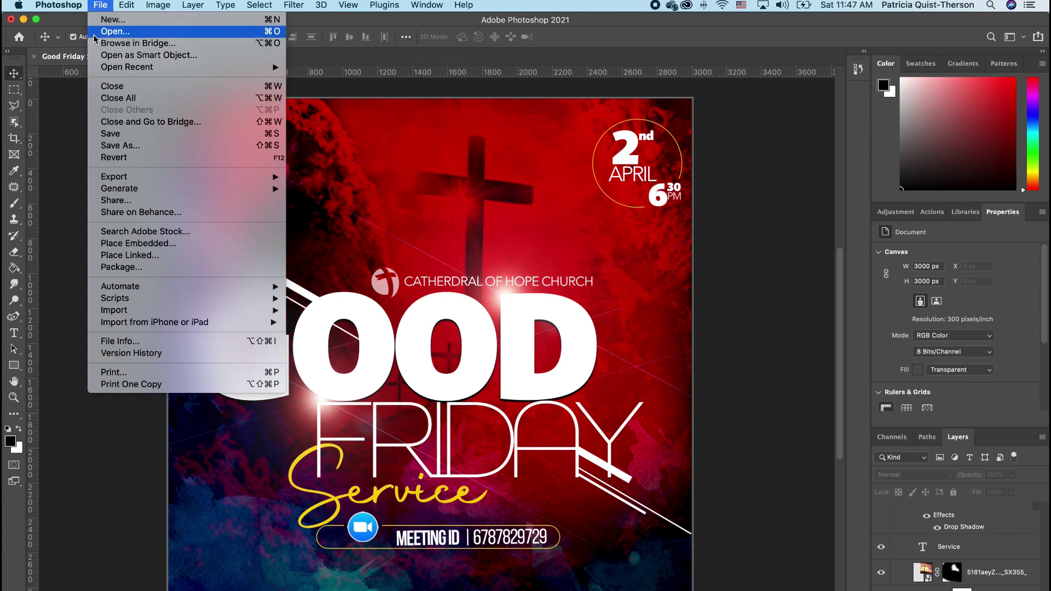
left_click(175, 21)
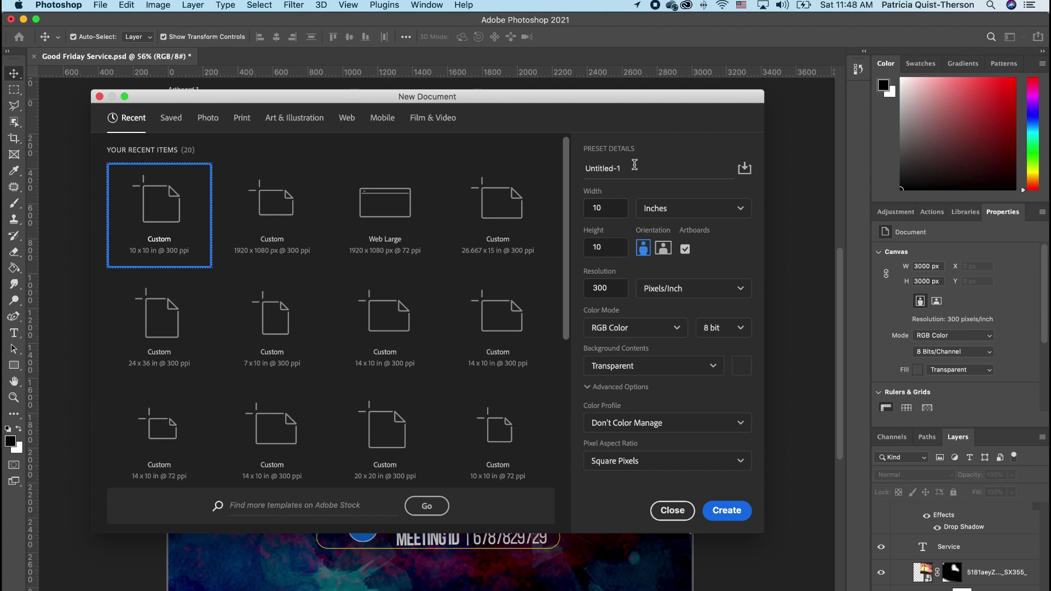
double_click(606, 208)
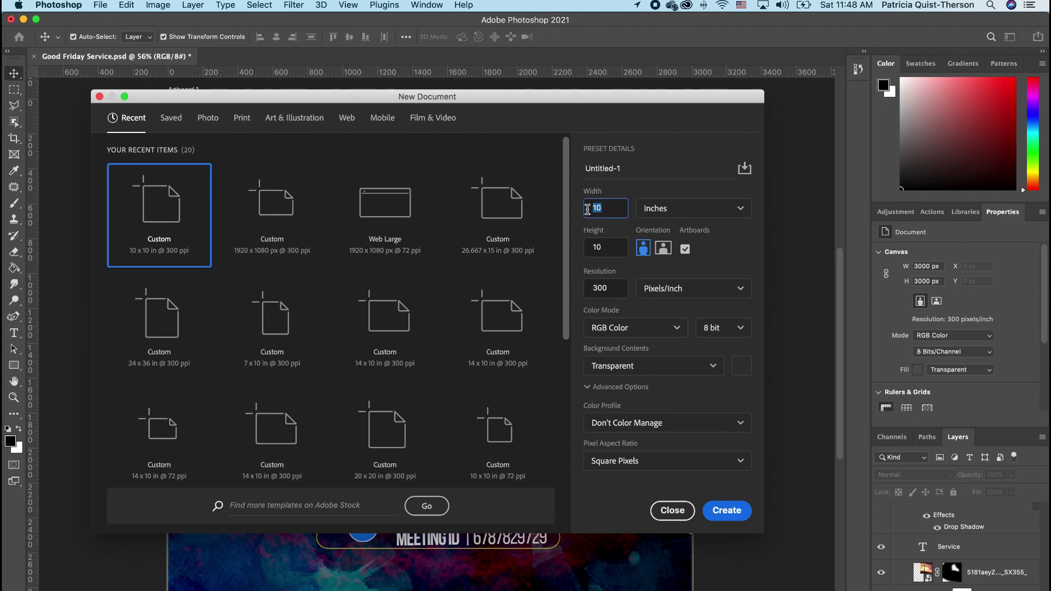
left_click(604, 246)
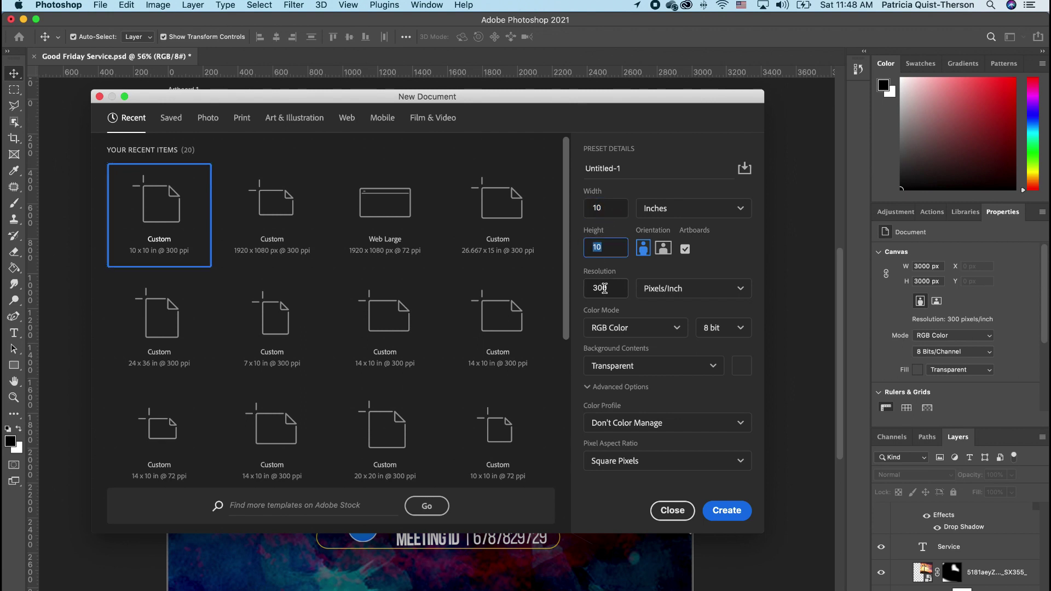
left_click_drag(613, 289, 590, 290)
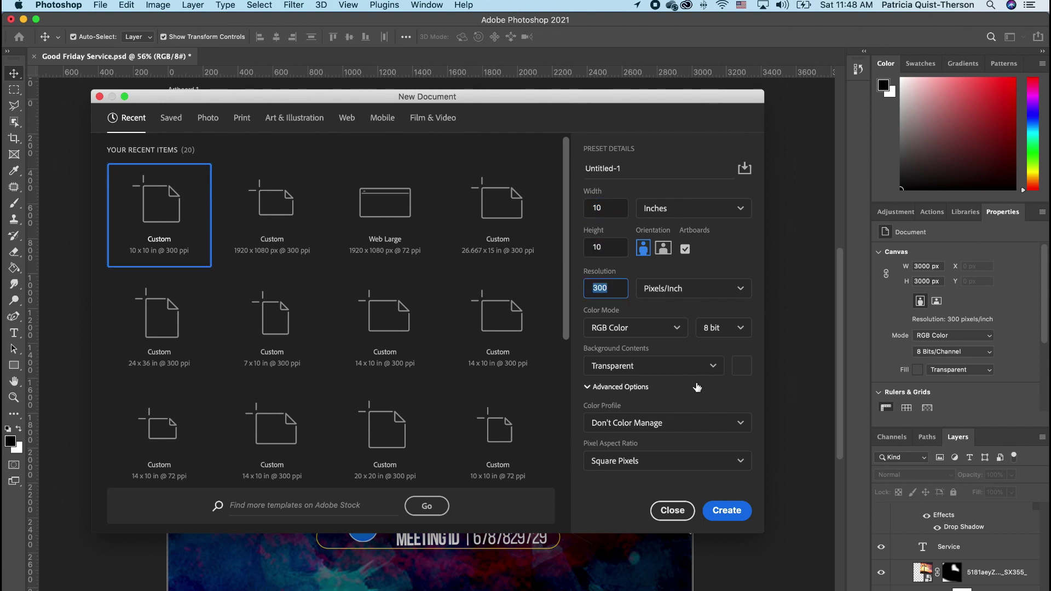
left_click(711, 367)
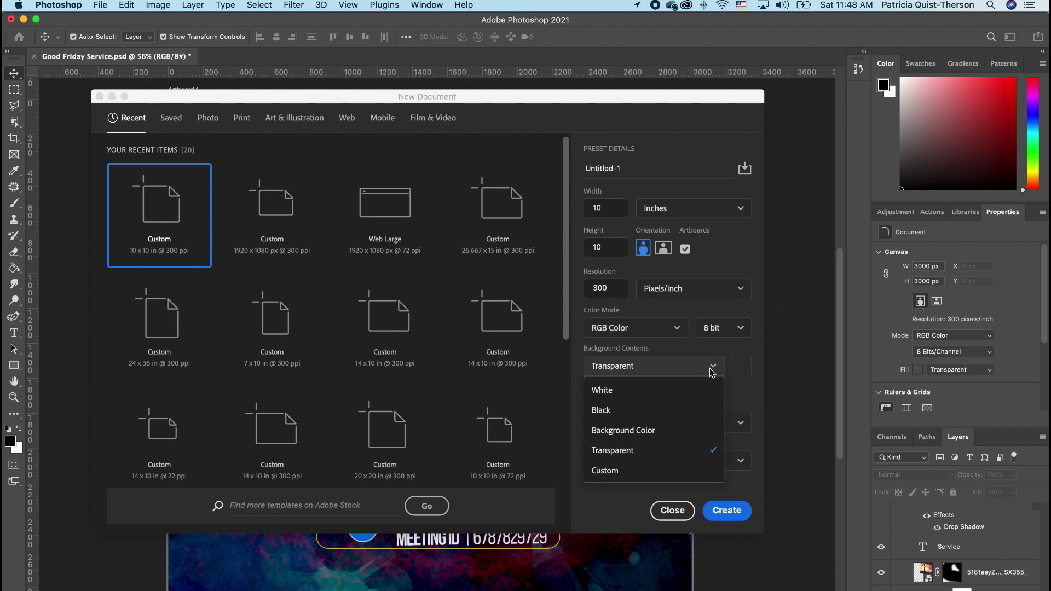
left_click(611, 392)
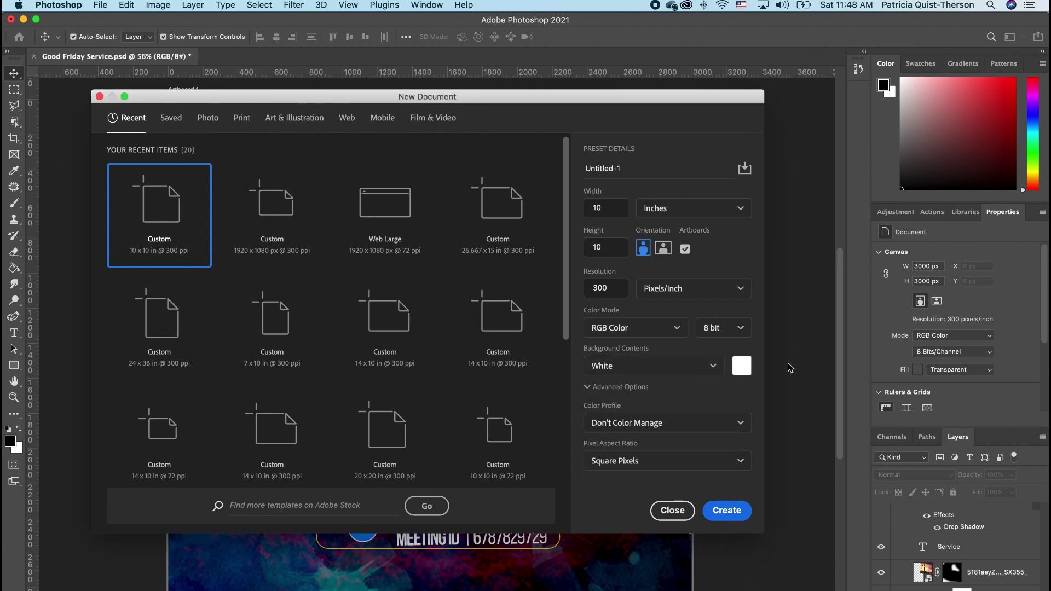
left_click(726, 511)
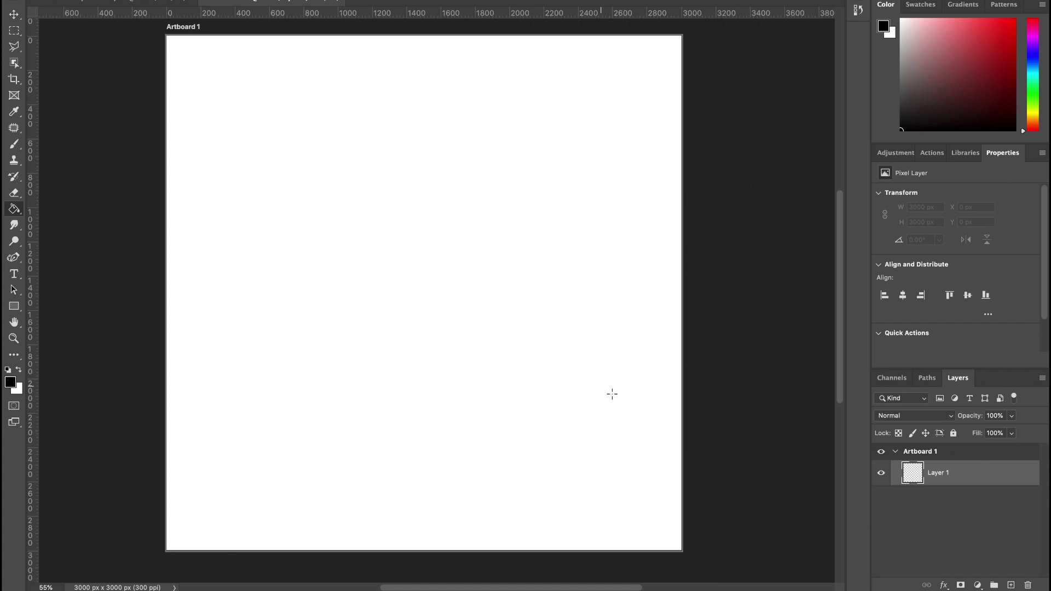
Add a Solid Color fill layer in dark red #820202 covering the artboard.
left_click(977, 585)
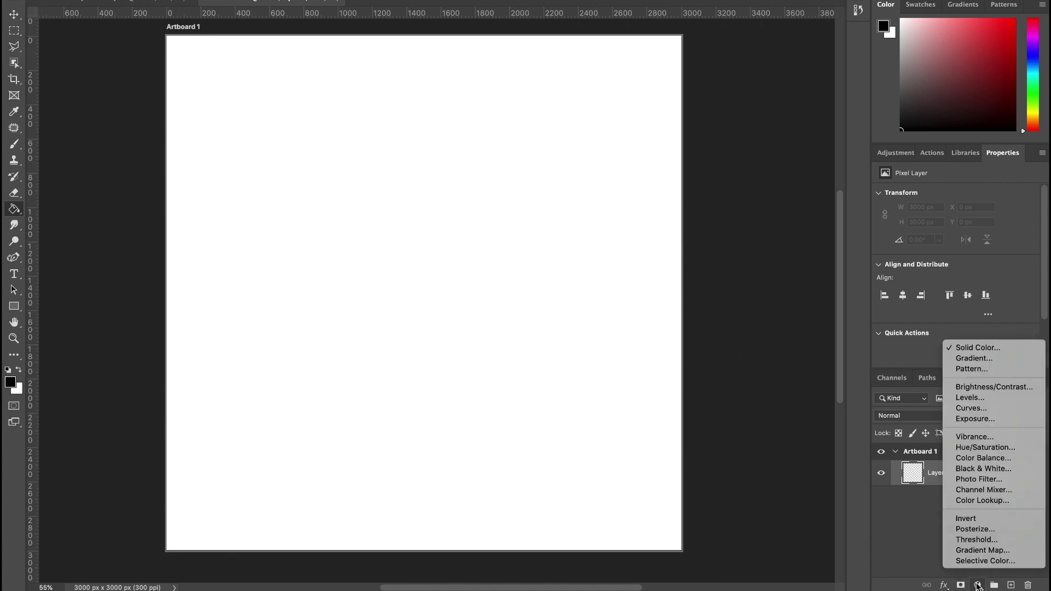
left_click(970, 348)
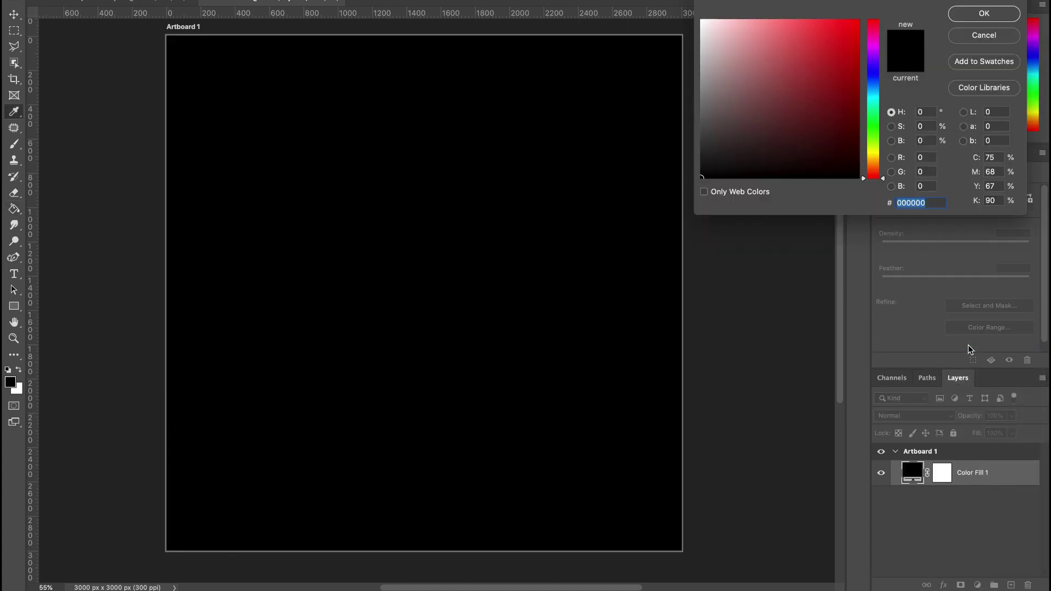
left_click(855, 72)
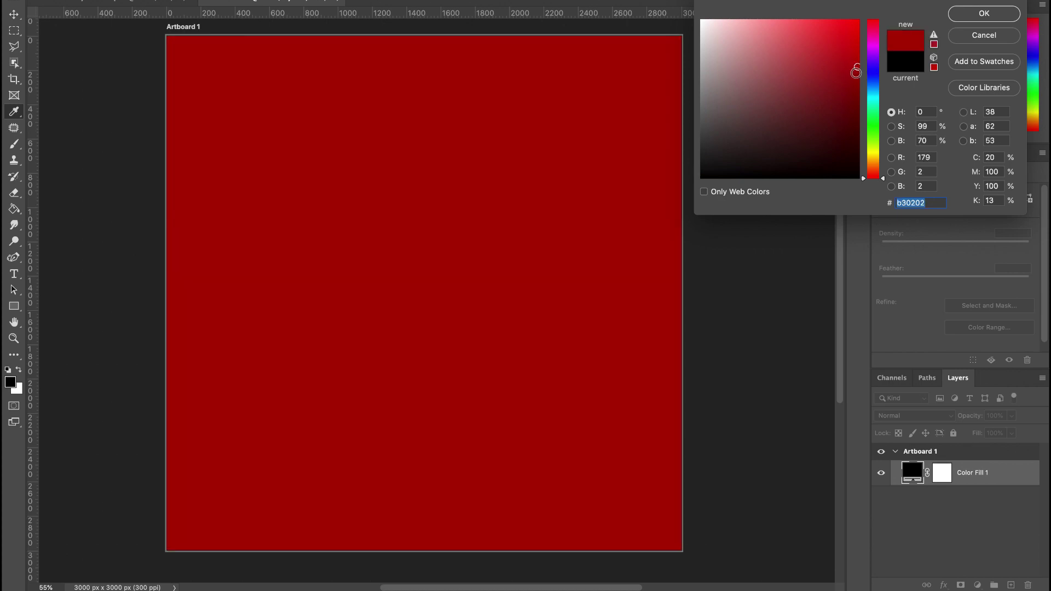
left_click_drag(855, 72, 857, 98)
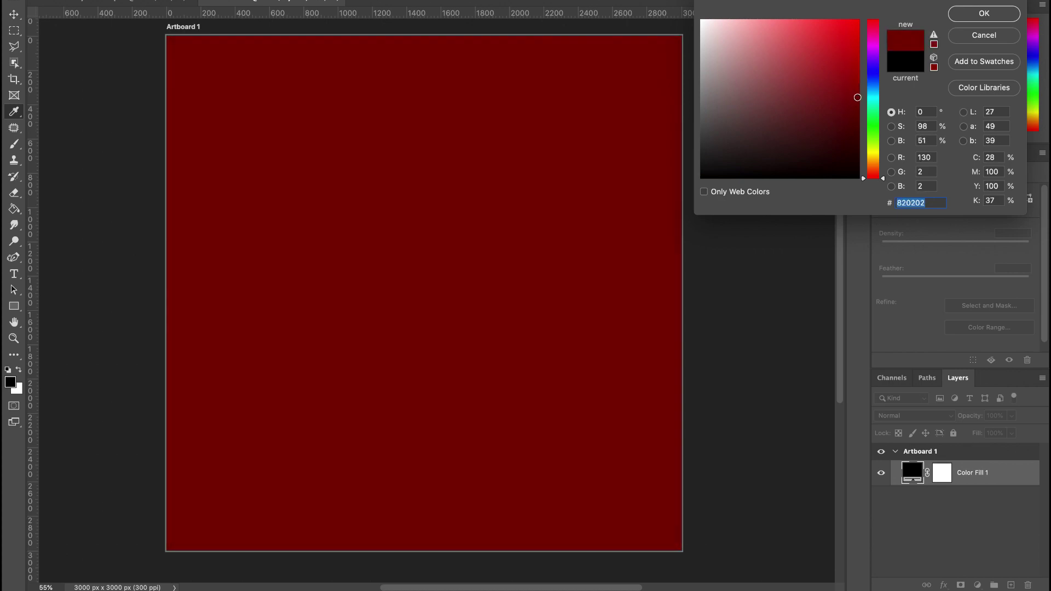
left_click(992, 15)
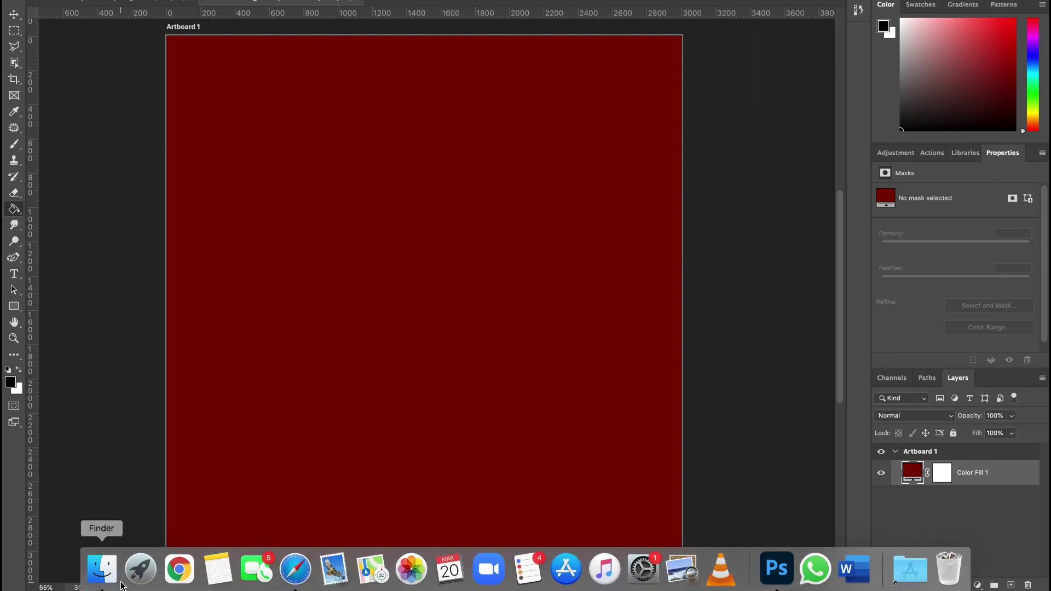
Place the tomb-and-three-crosses photo and scale it to cover the whole artboard.
left_click(109, 579)
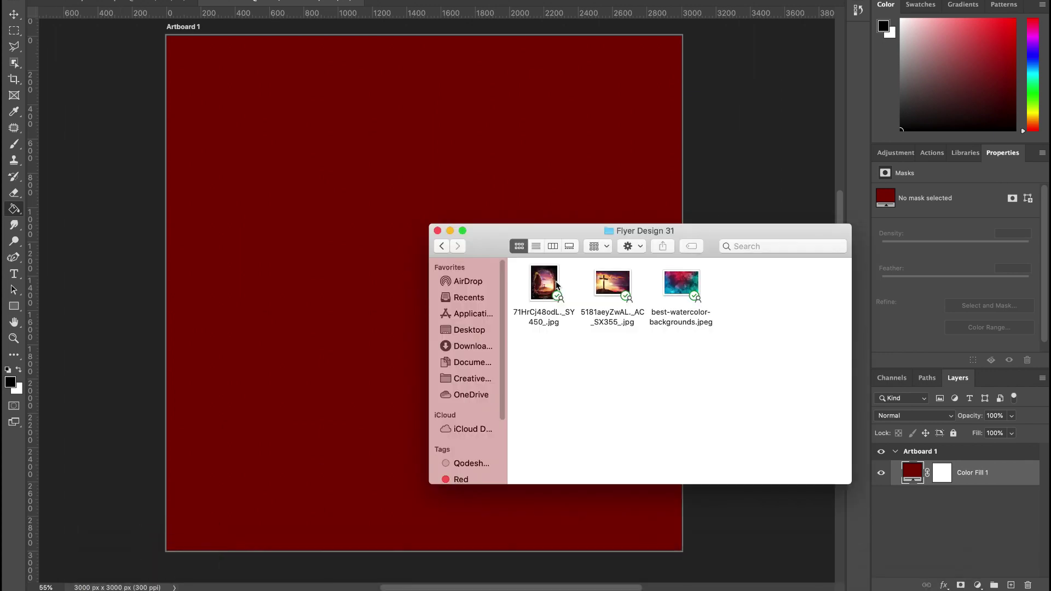
left_click_drag(556, 284, 341, 196)
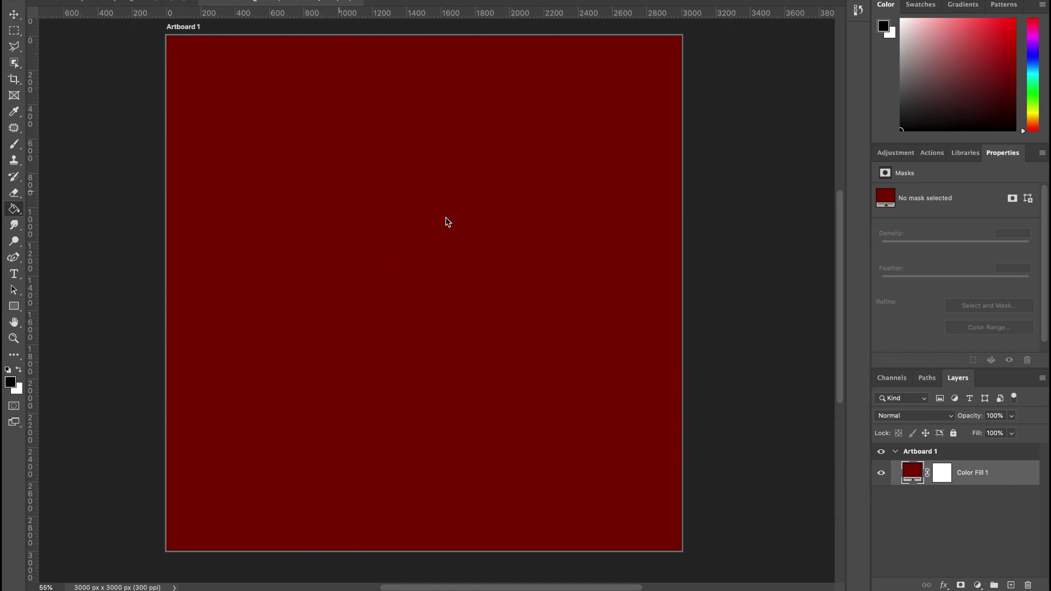
left_click_drag(407, 225, 276, 129)
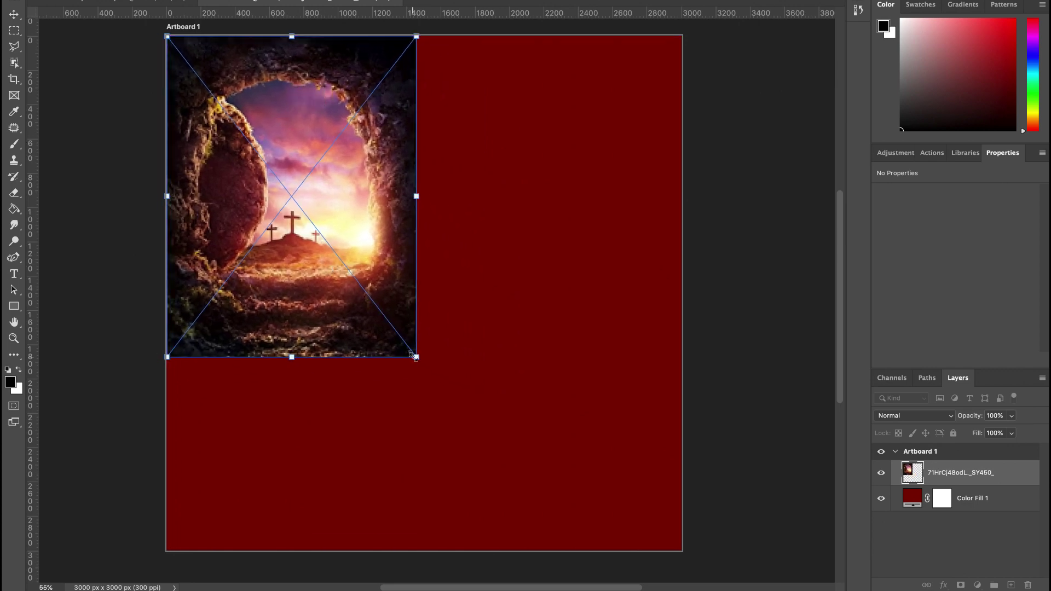
left_click_drag(414, 356, 829, 566)
left_click_drag(661, 397, 660, 375)
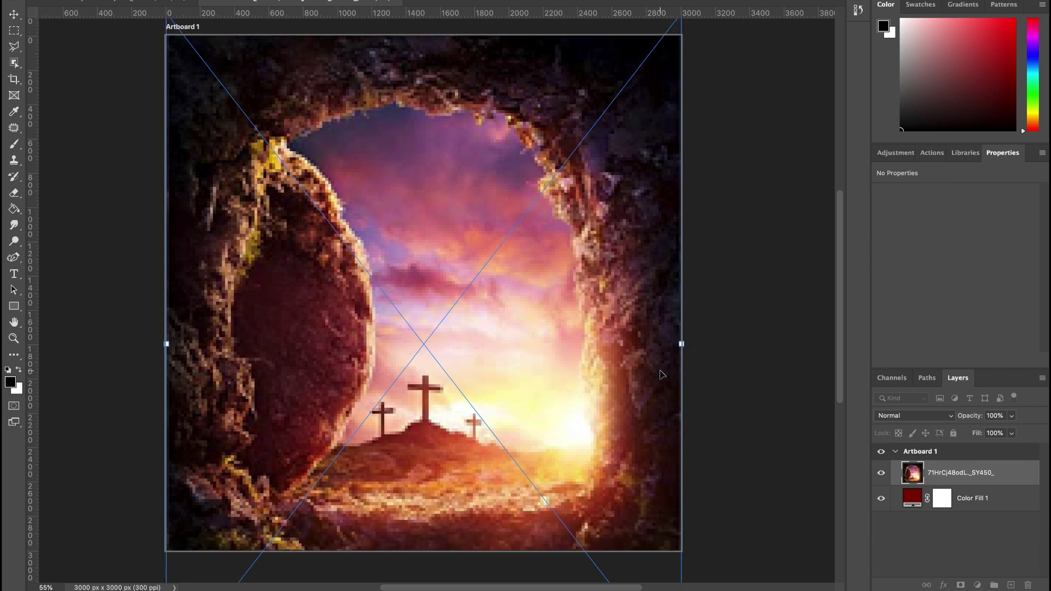
key("Return")
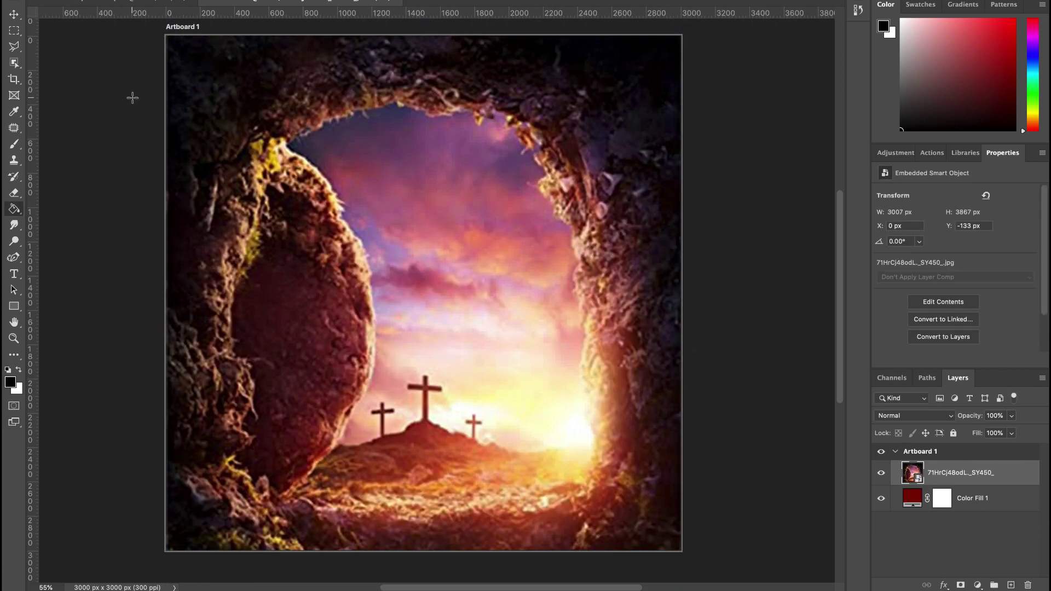
left_click(15, 15)
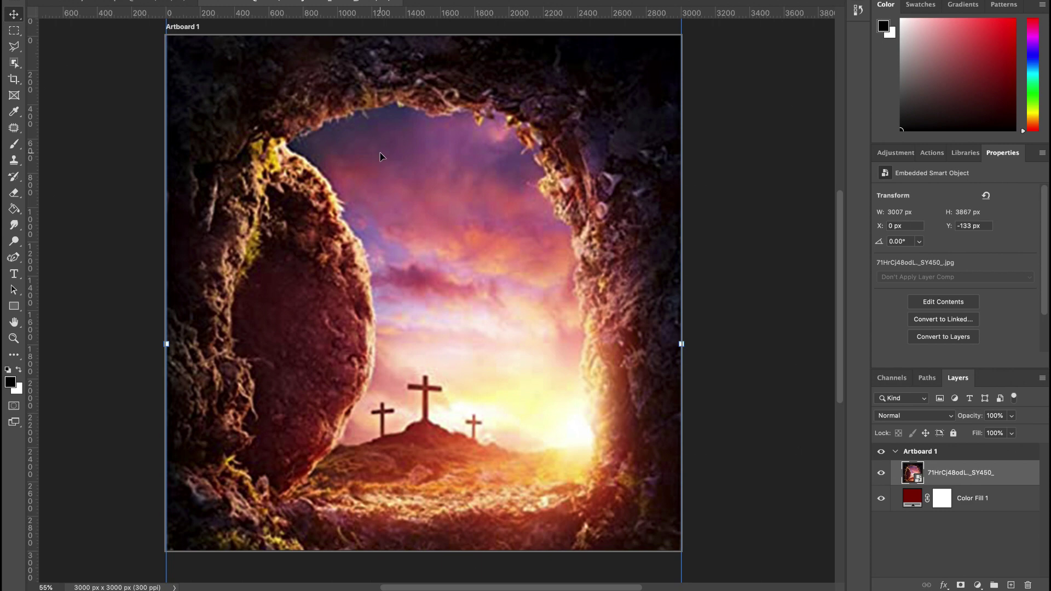
Shift the tomb photo slightly left and set its blend mode to Color Burn.
left_click_drag(263, 144, 256, 144)
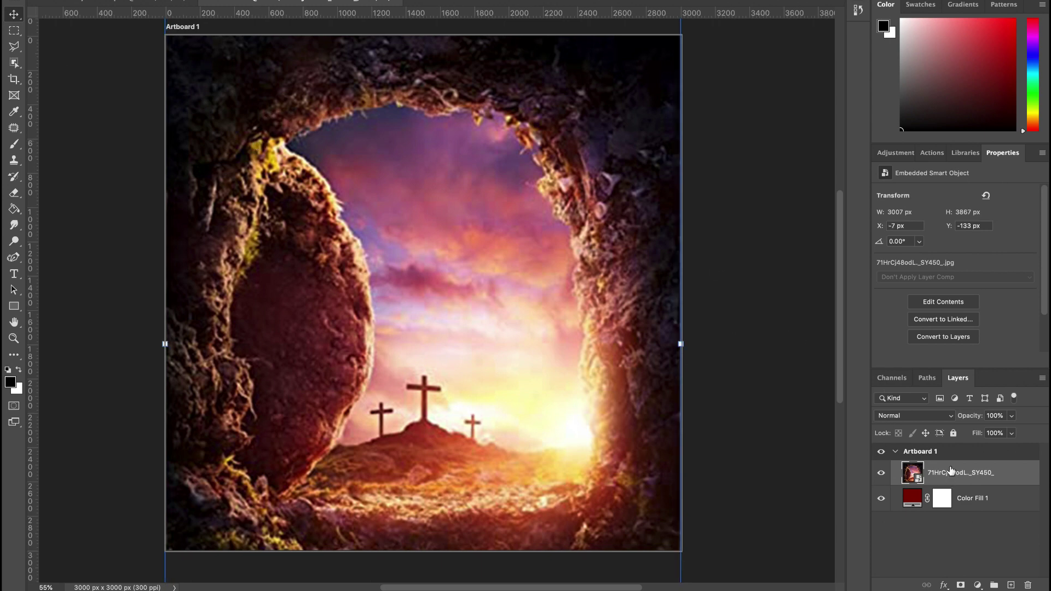
left_click(951, 417)
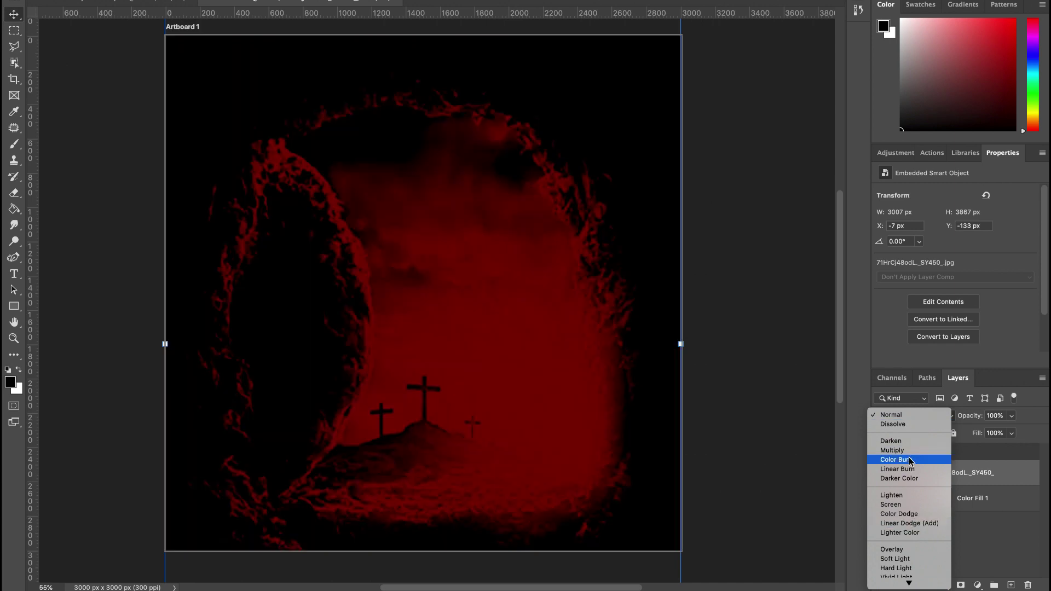
left_click(910, 462)
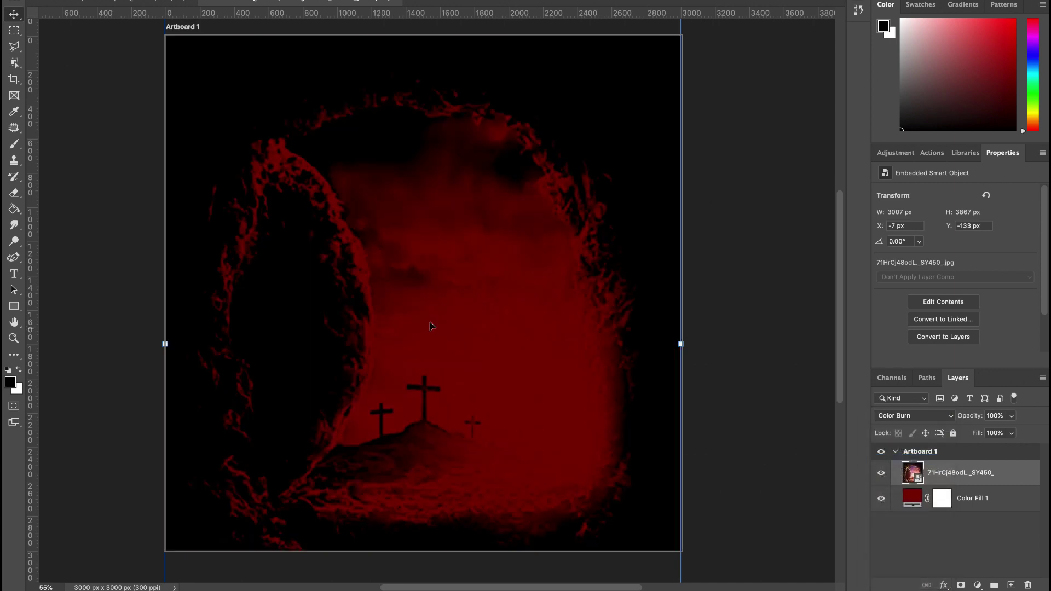
Enlarge the tomb photo to about 3964 × 5098 px, well past the artboard.
scroll(468, 317, "down", 3)
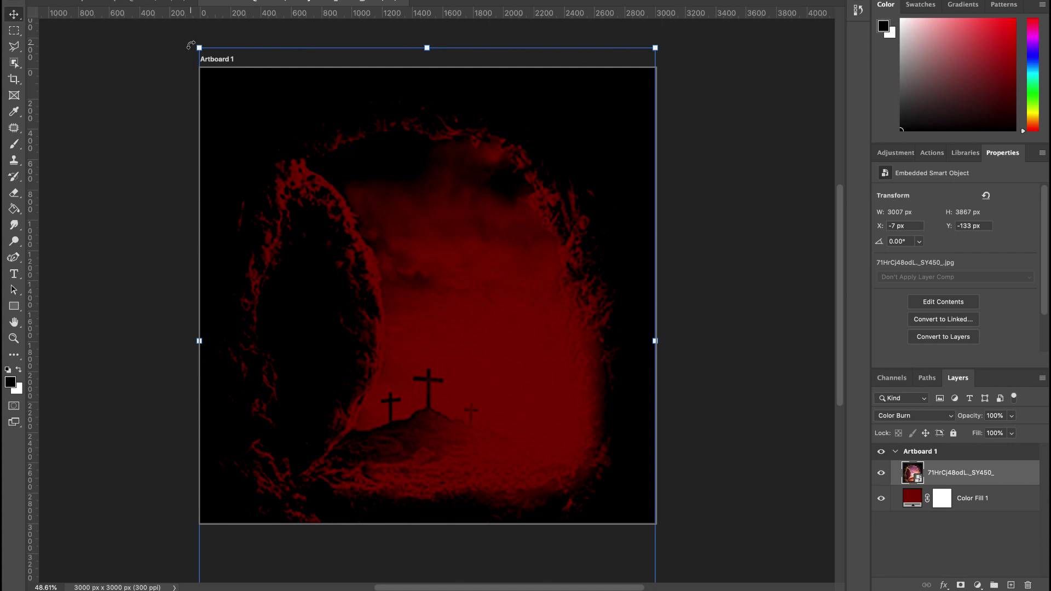
left_click_drag(194, 44, 95, 14)
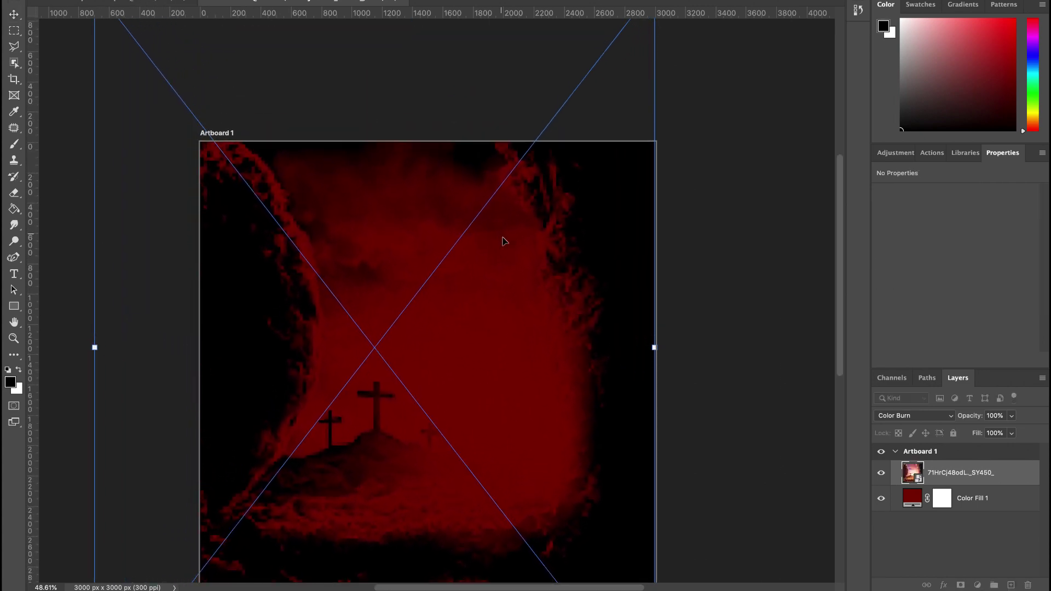
scroll(412, 221, "down", 5)
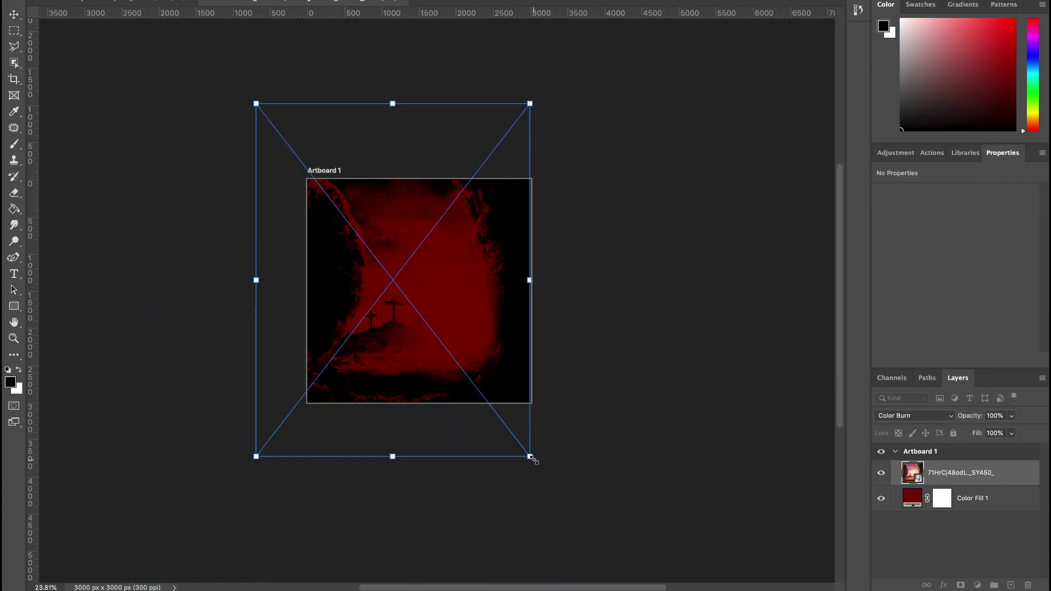
left_click_drag(532, 457, 550, 482)
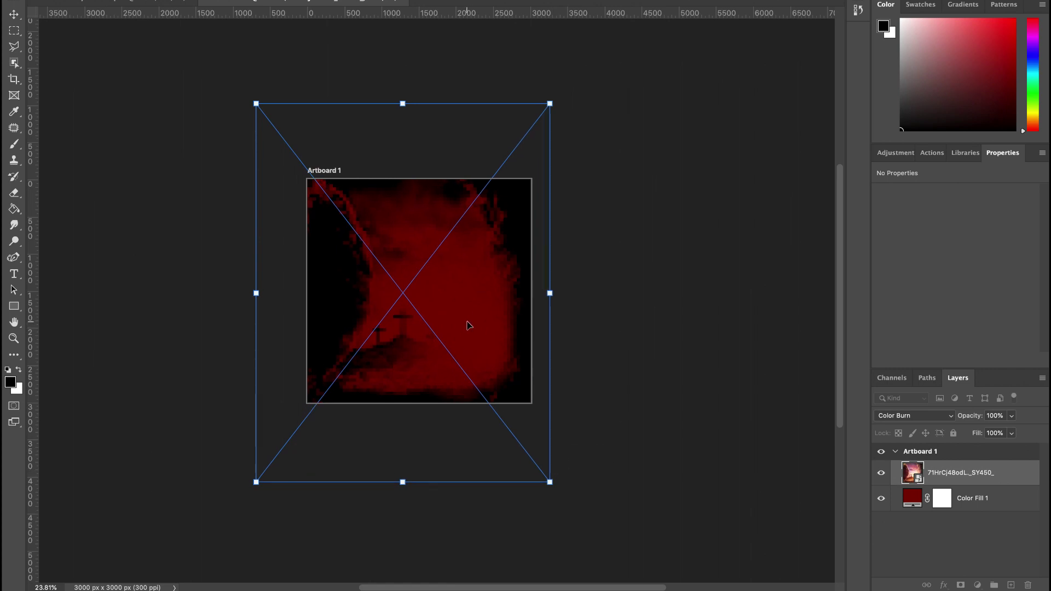
scroll(469, 323, "up", 5)
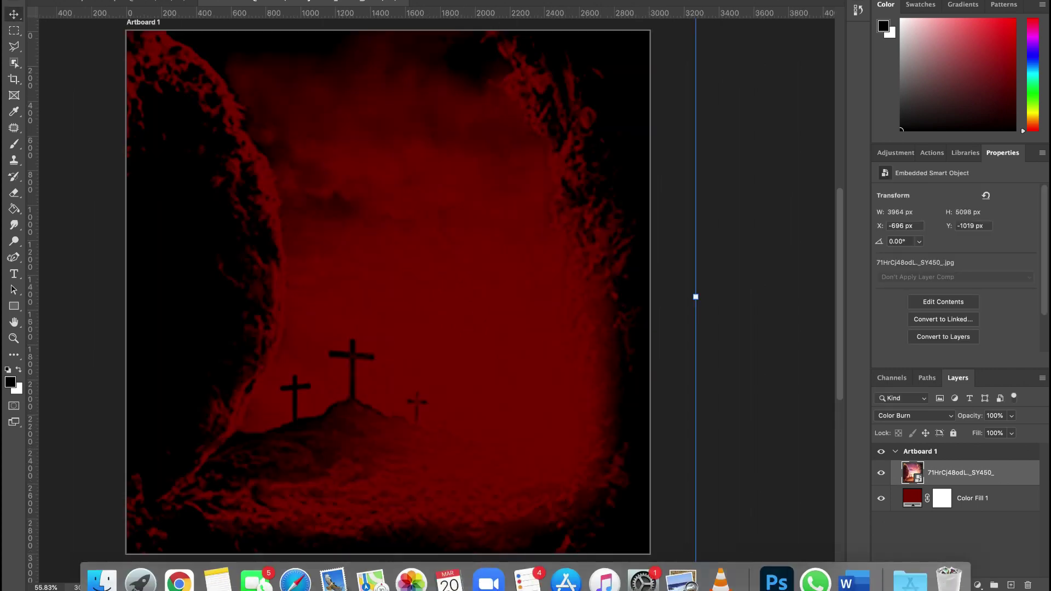
Place the sunset cross photo, enlarged and positioned at the top of the artboard.
left_click(102, 574)
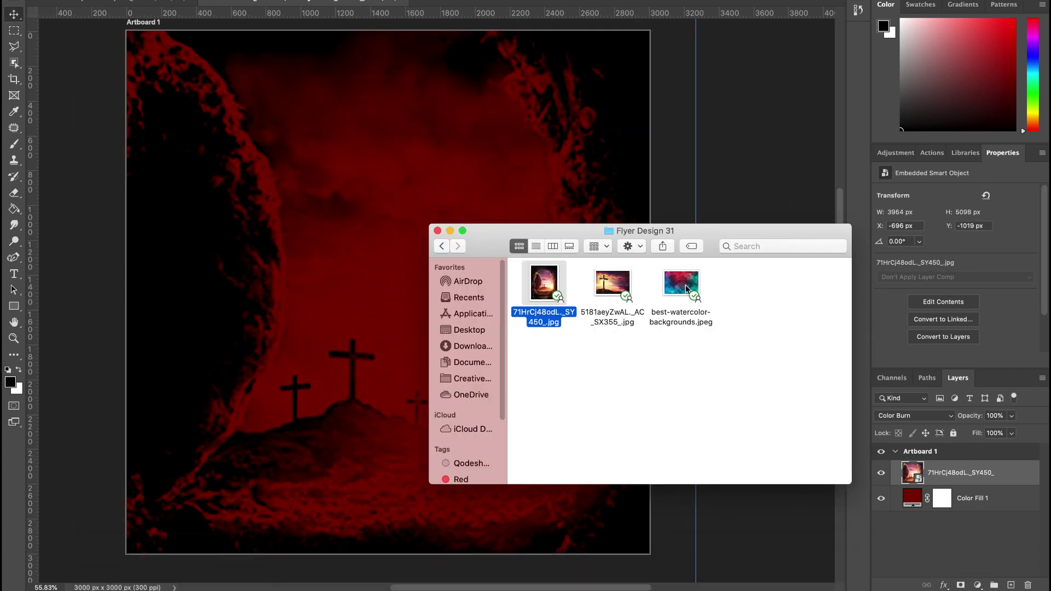
left_click(685, 284)
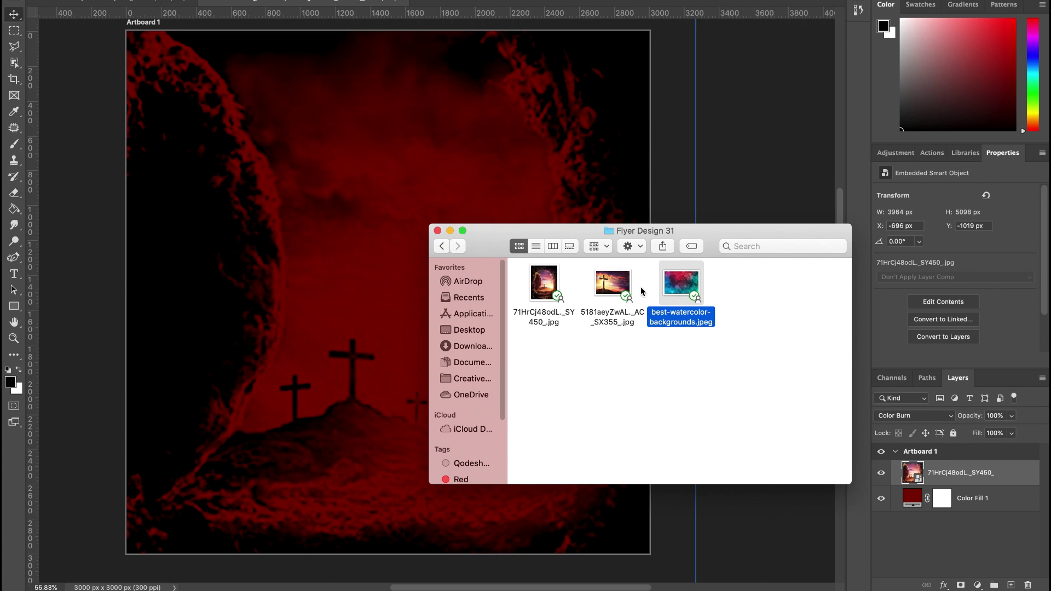
left_click_drag(611, 291, 422, 139)
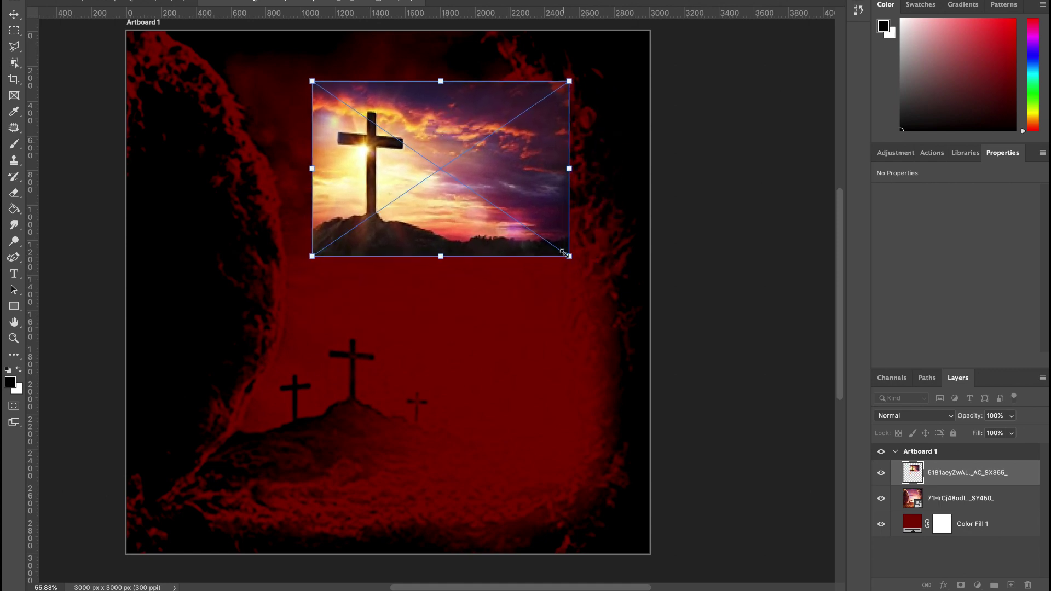
left_click_drag(564, 253, 807, 418)
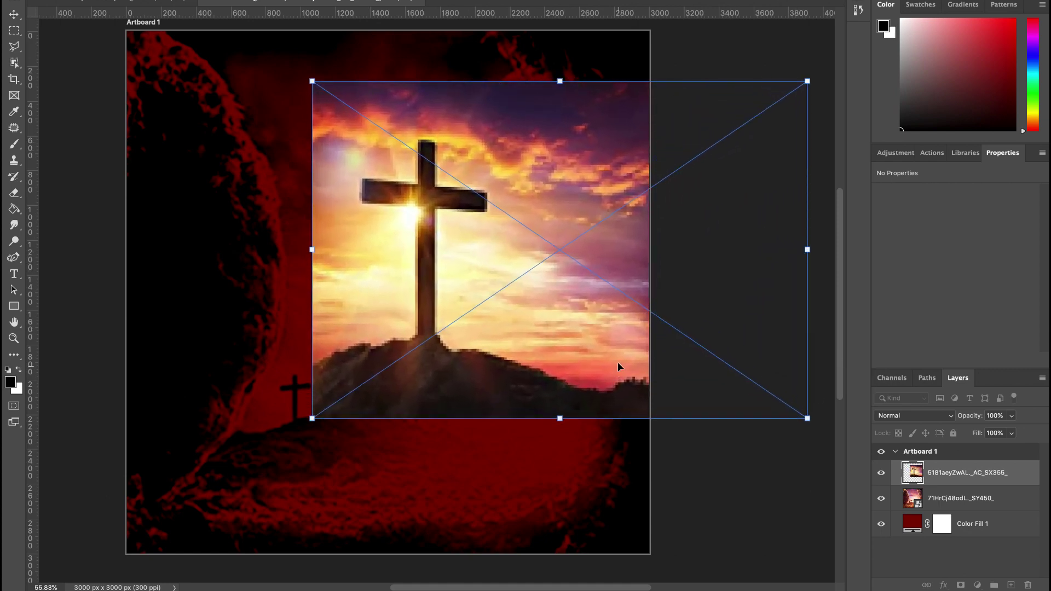
left_click_drag(617, 362, 557, 290)
key("Return")
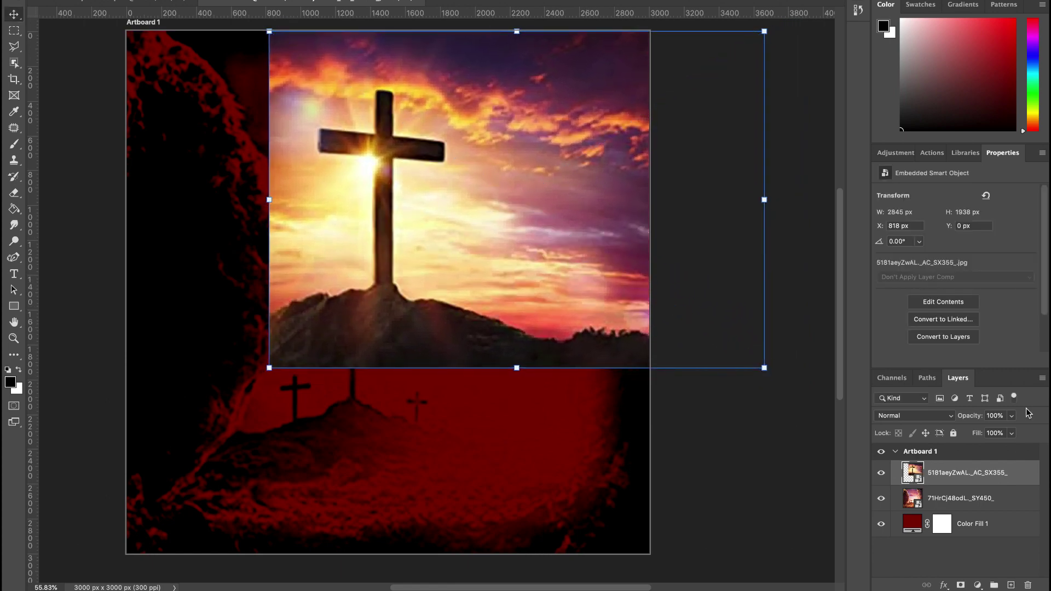
Blend the cross photo with Multiply, then select the three-crosses photo layer.
left_click(908, 417)
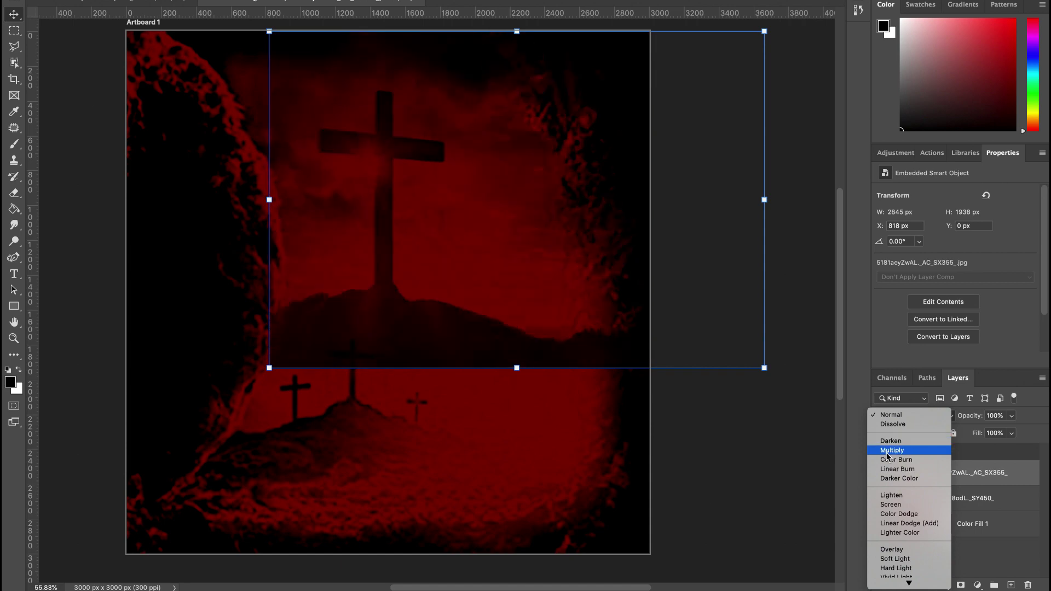
left_click(887, 450)
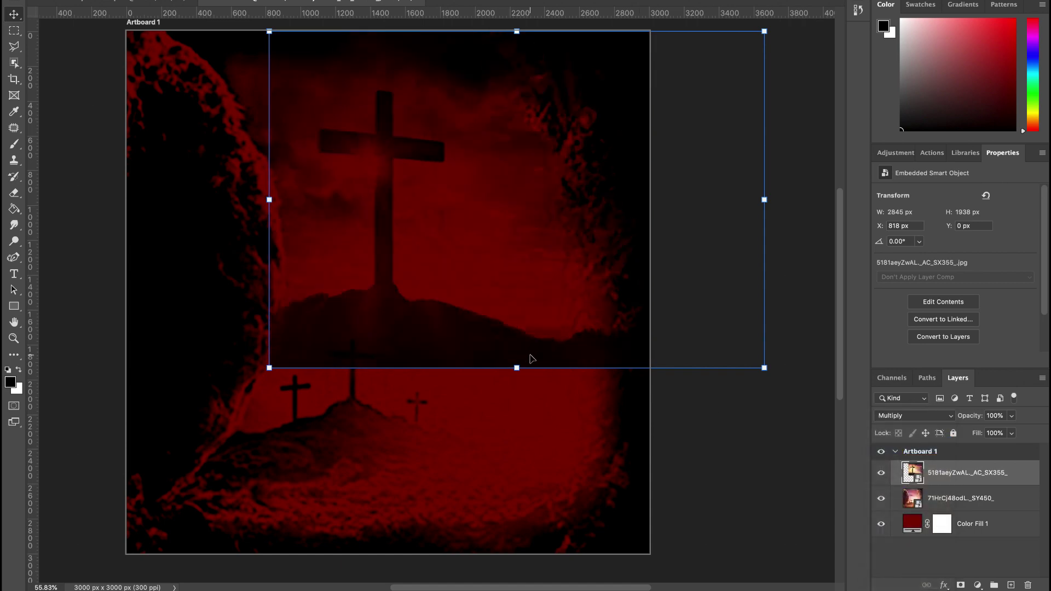
left_click(542, 423)
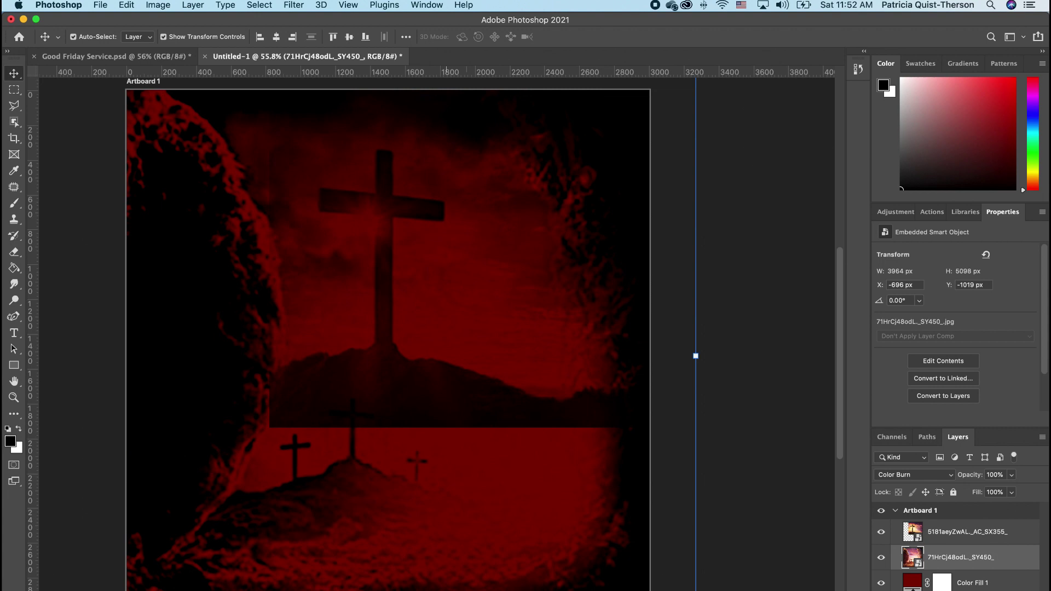
Add a mask to the three-crosses layer and set up a soft round 1000 px brush.
left_click(971, 590)
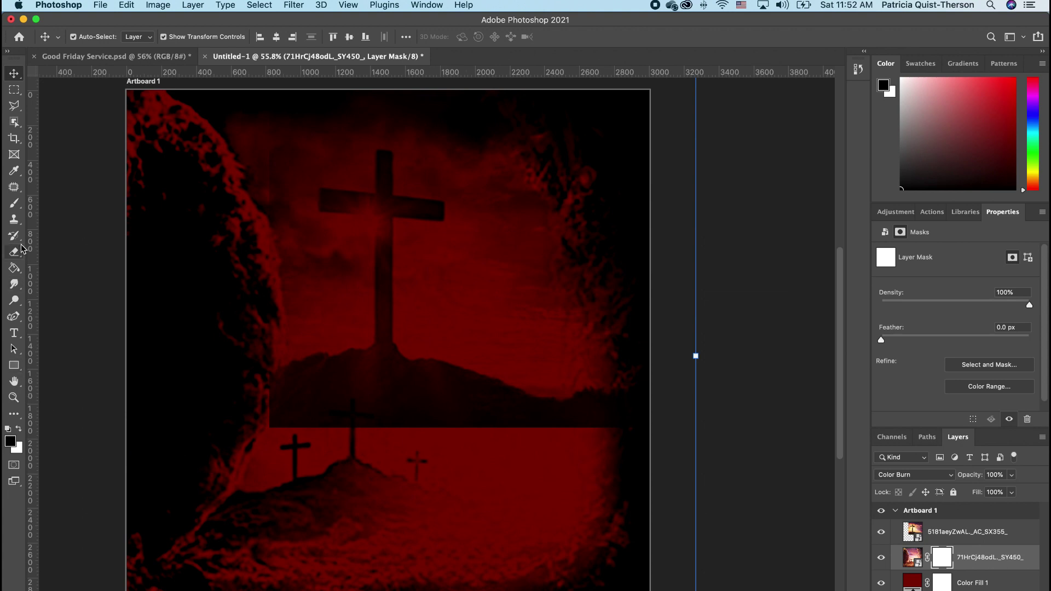
left_click(13, 203)
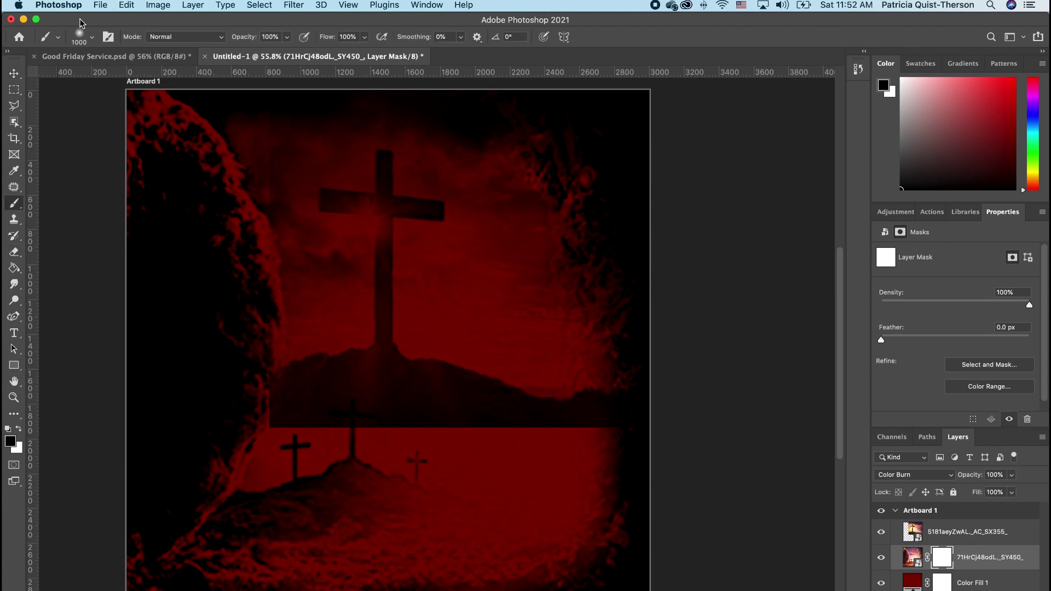
left_click(58, 38)
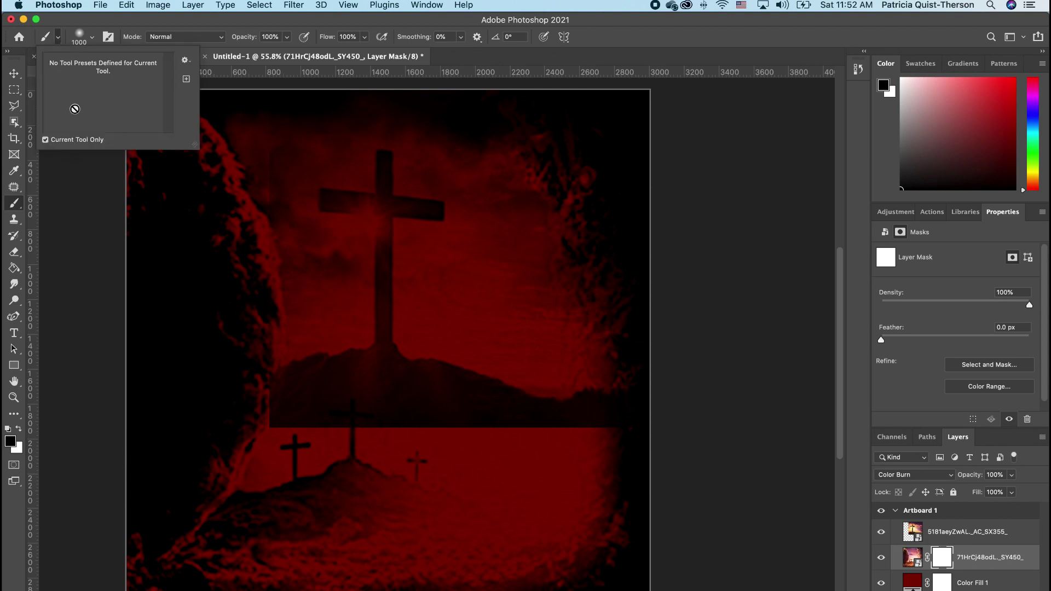
left_click(91, 39)
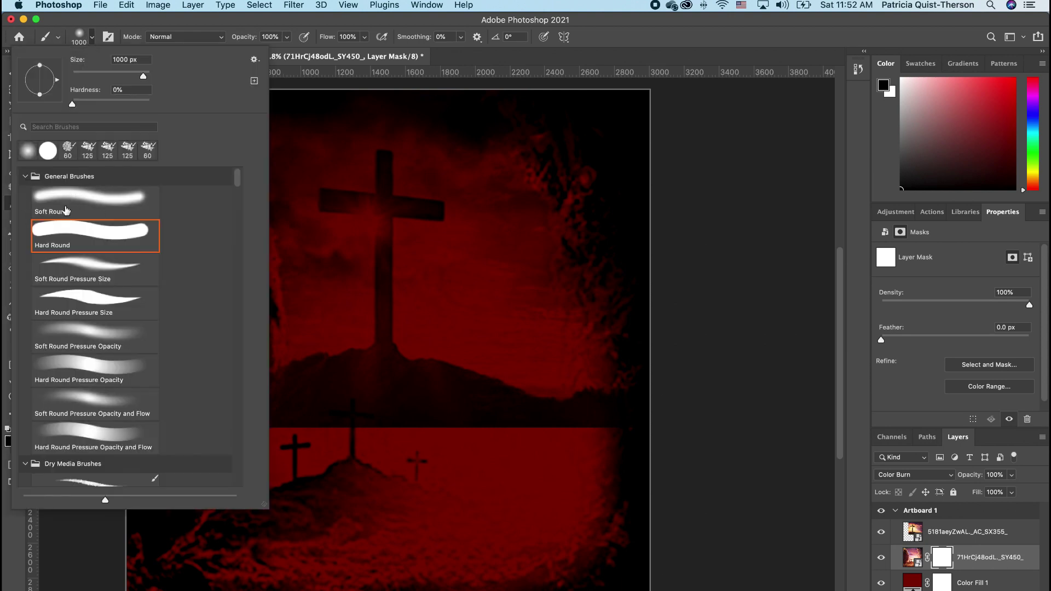
left_click(105, 207)
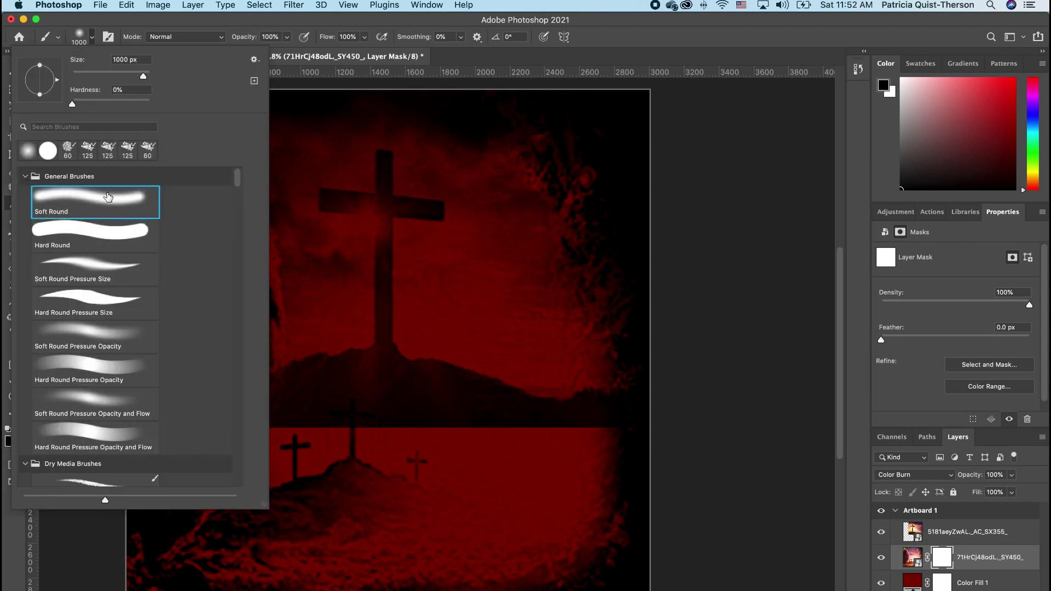
left_click(72, 105)
left_click(737, 173)
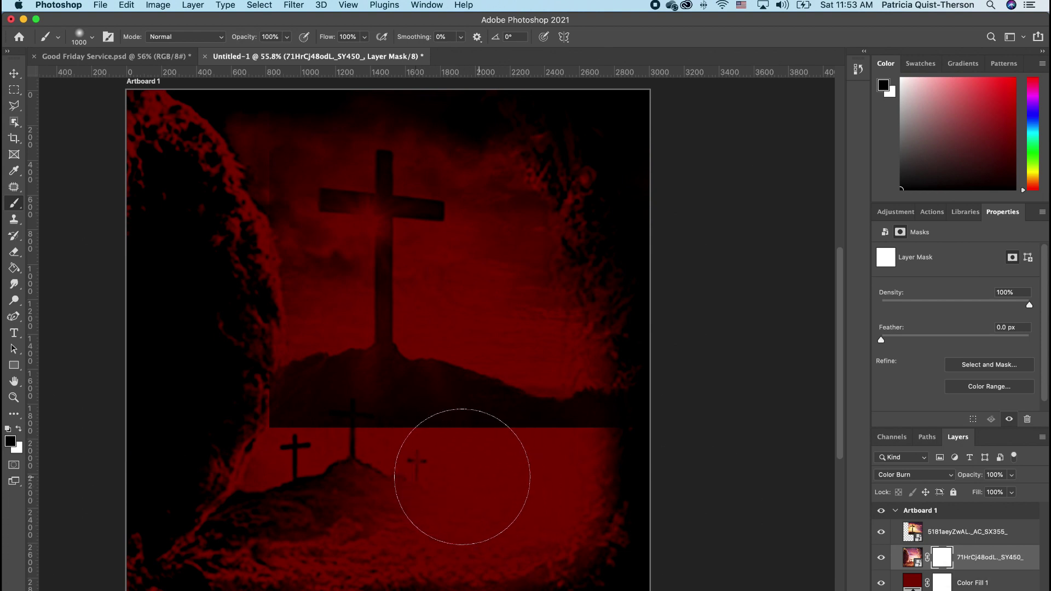
Try painting out the three-crosses photo's lower edges, then undo so the crosses return.
left_click_drag(462, 469, 283, 468)
key("super+z")
left_click_drag(598, 458, 535, 464)
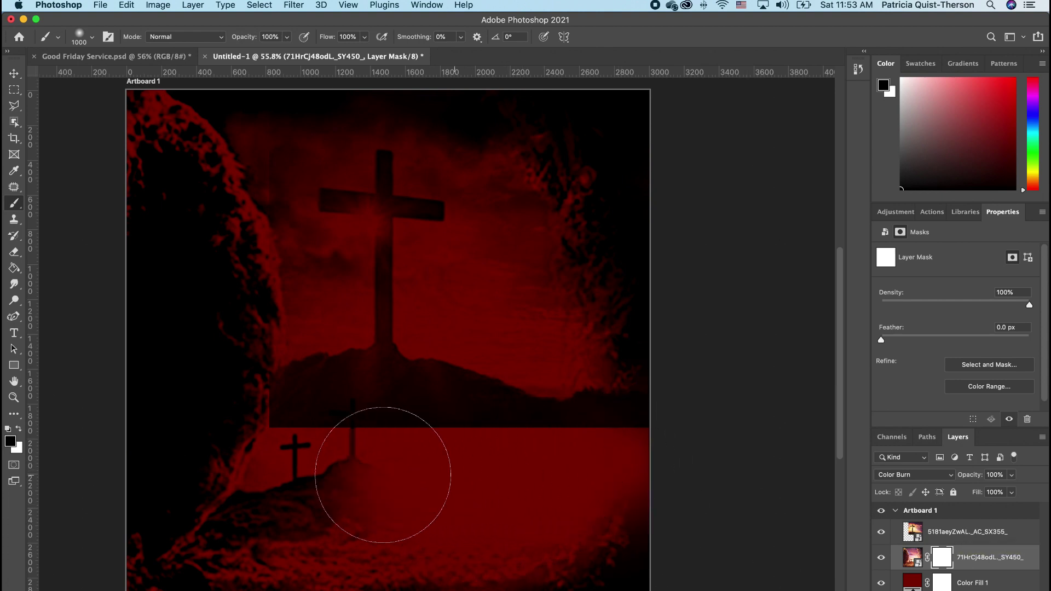
mouse_move(382, 475)
left_mouse_down()
mouse_move(300, 509)
mouse_move(304, 469)
left_mouse_up()
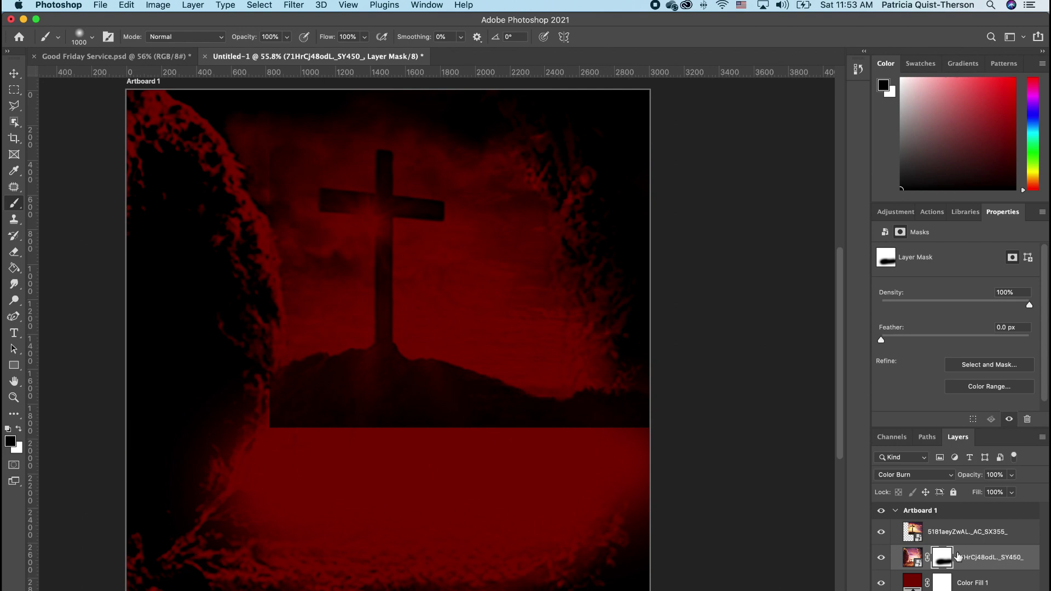
key("super+z")
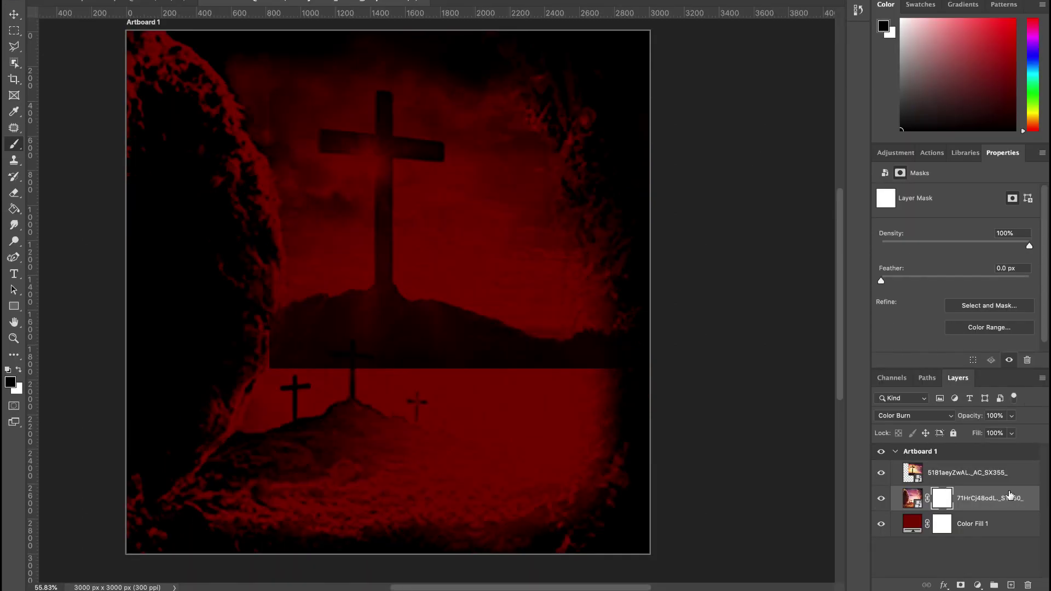
Mask the sunset cross photo, painting out its hard bottom edge and the hill beneath.
left_click(976, 472)
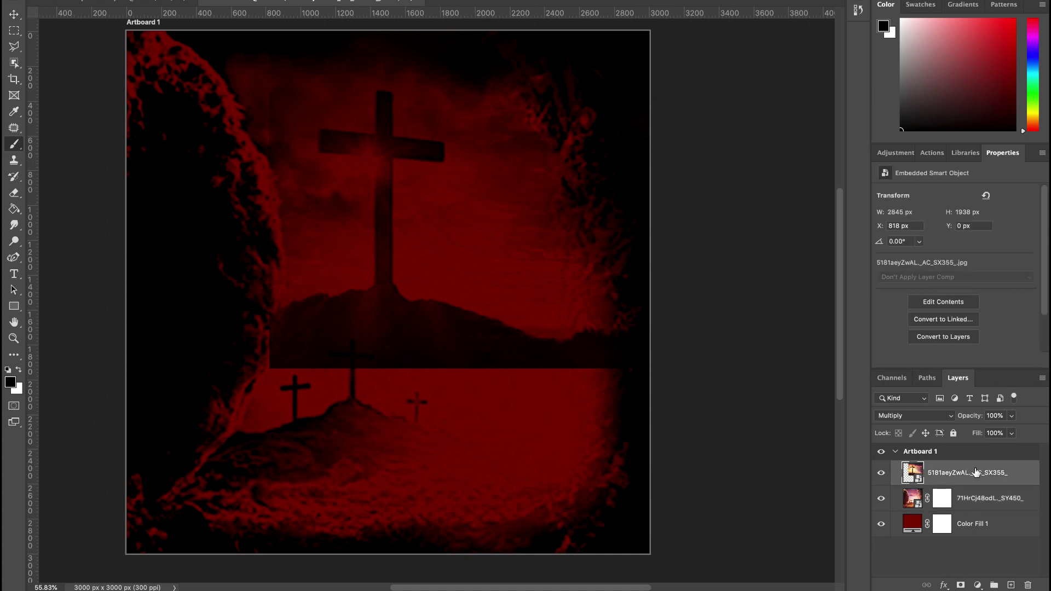
left_click(959, 585)
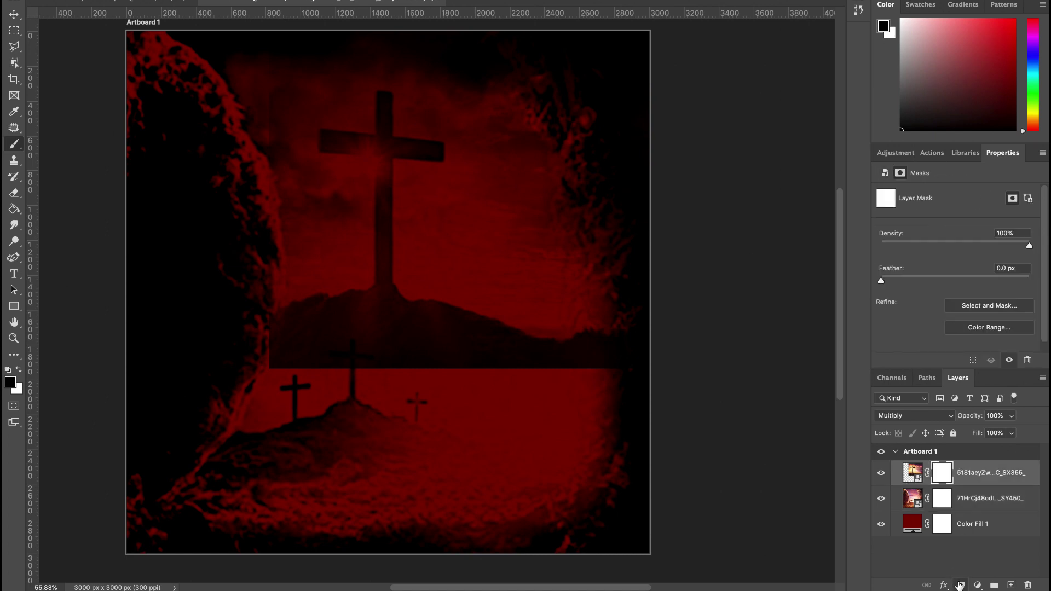
mouse_move(648, 390)
left_mouse_down()
mouse_move(613, 378)
mouse_move(523, 400)
mouse_move(539, 386)
mouse_move(375, 403)
mouse_move(441, 395)
mouse_move(145, 383)
left_mouse_up()
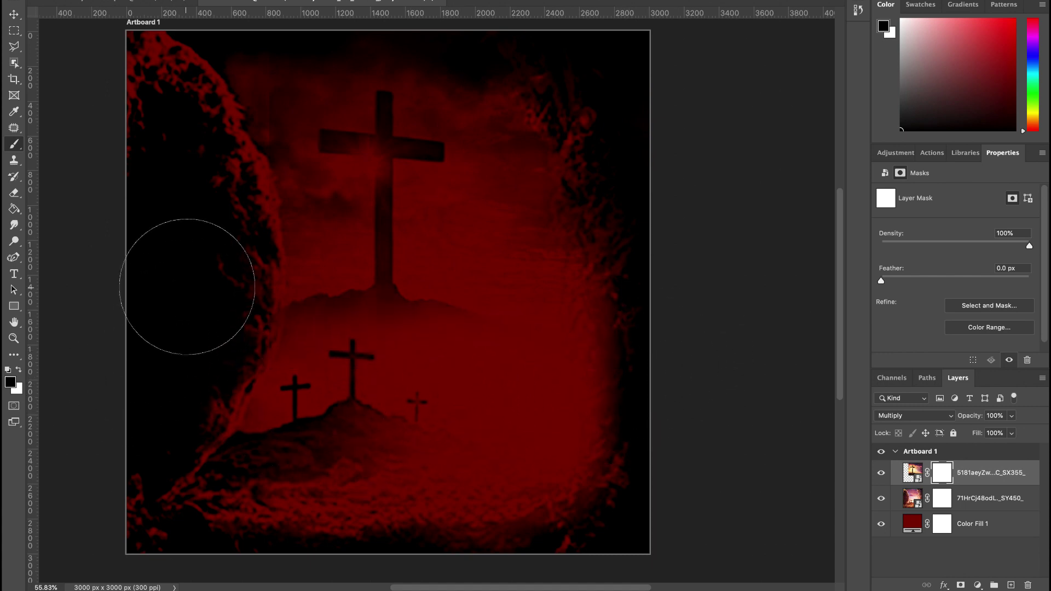
left_click_drag(200, 298, 551, 364)
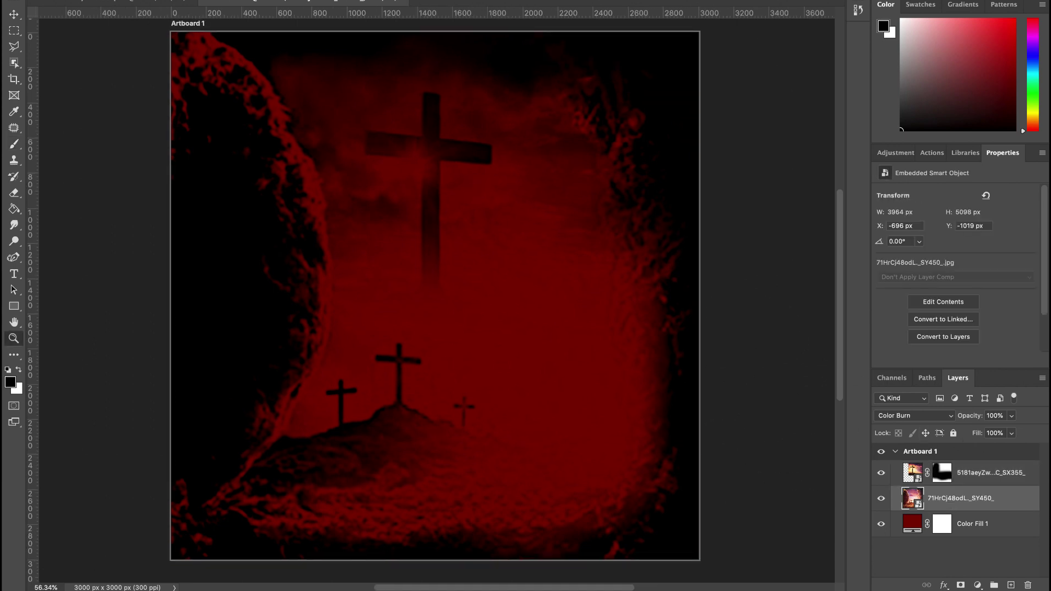
Place best-watercolor-backgrounds.jpeg and scale it to about 4047 × 2701 px over most of the artboard.
left_click(103, 580)
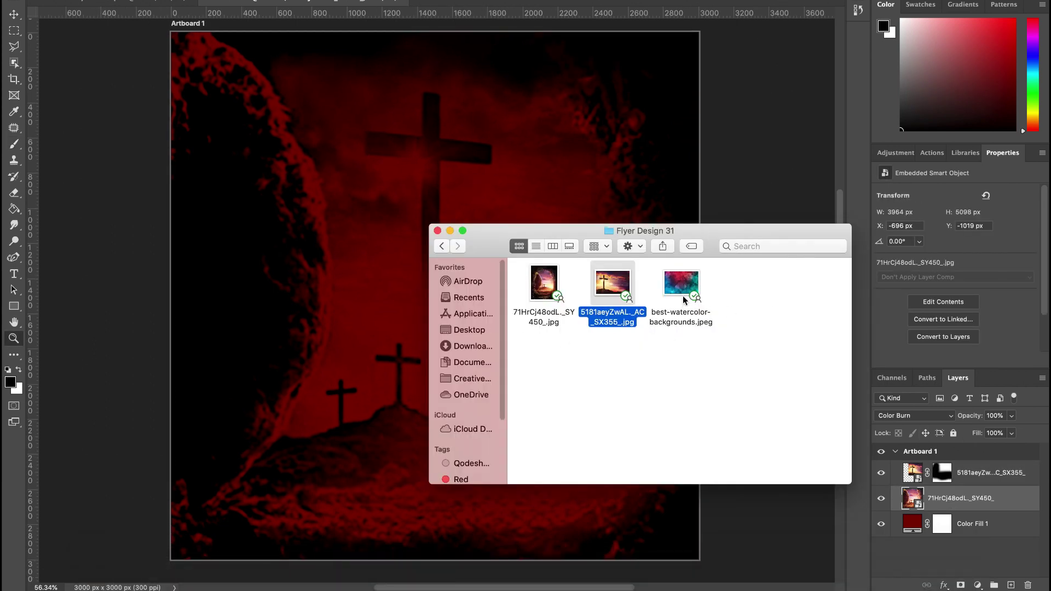
left_click_drag(683, 287, 345, 445)
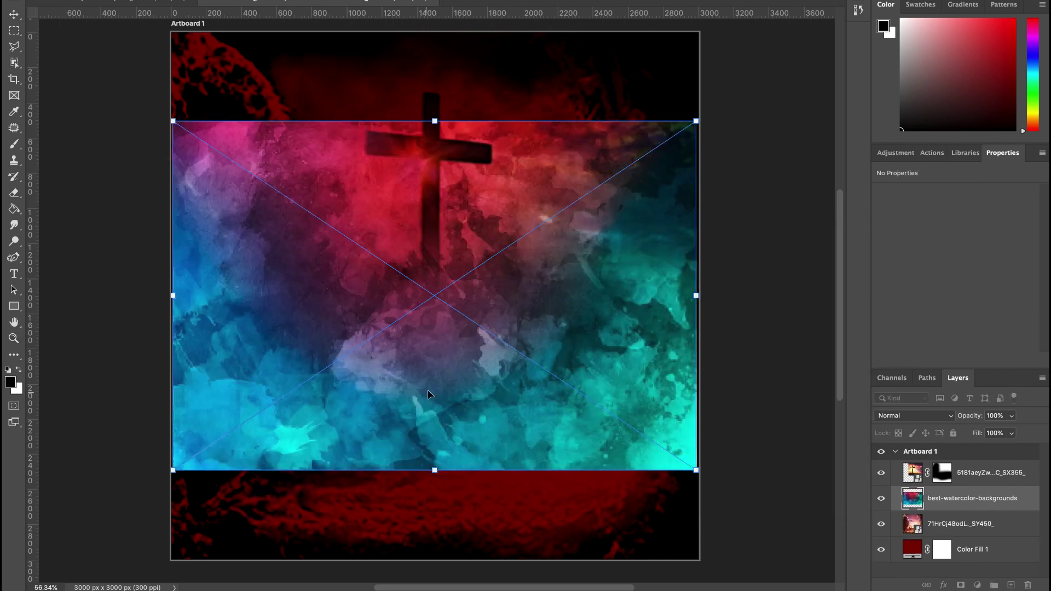
left_click_drag(430, 394, 393, 494)
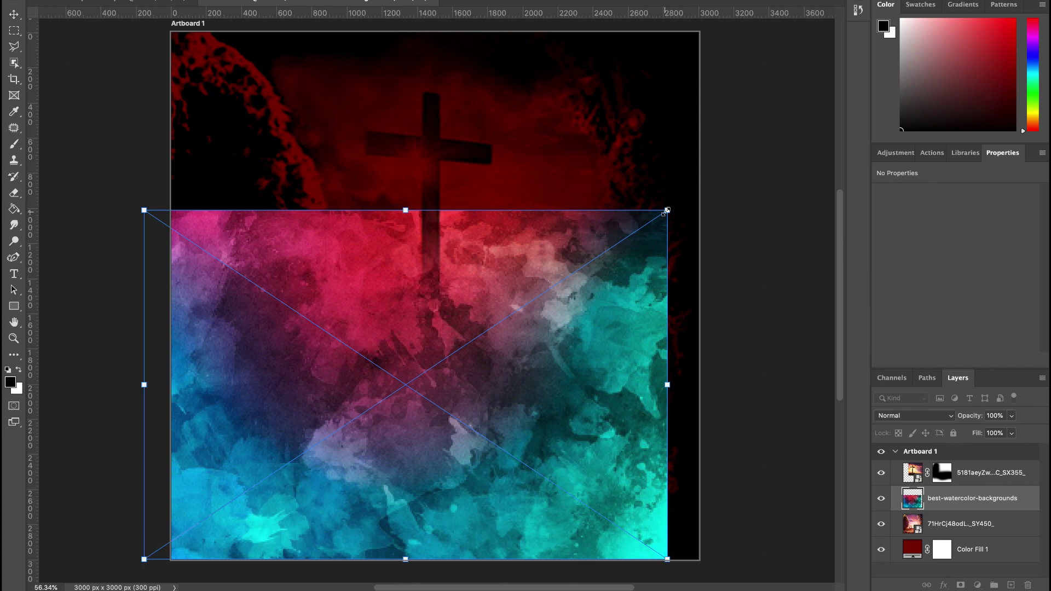
left_click_drag(667, 209, 678, 203)
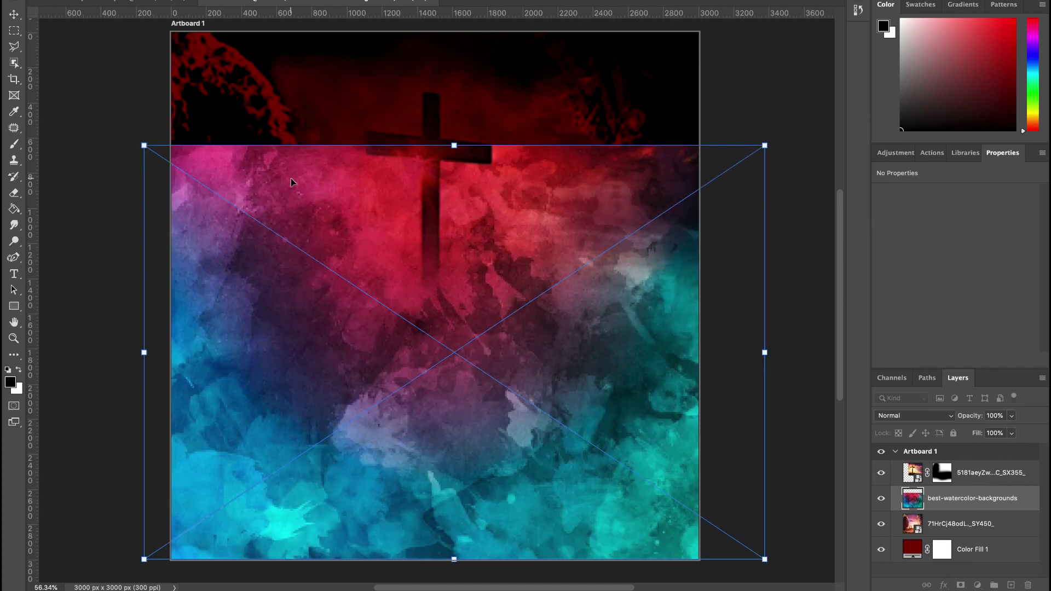
left_click_drag(144, 146, 41, 51)
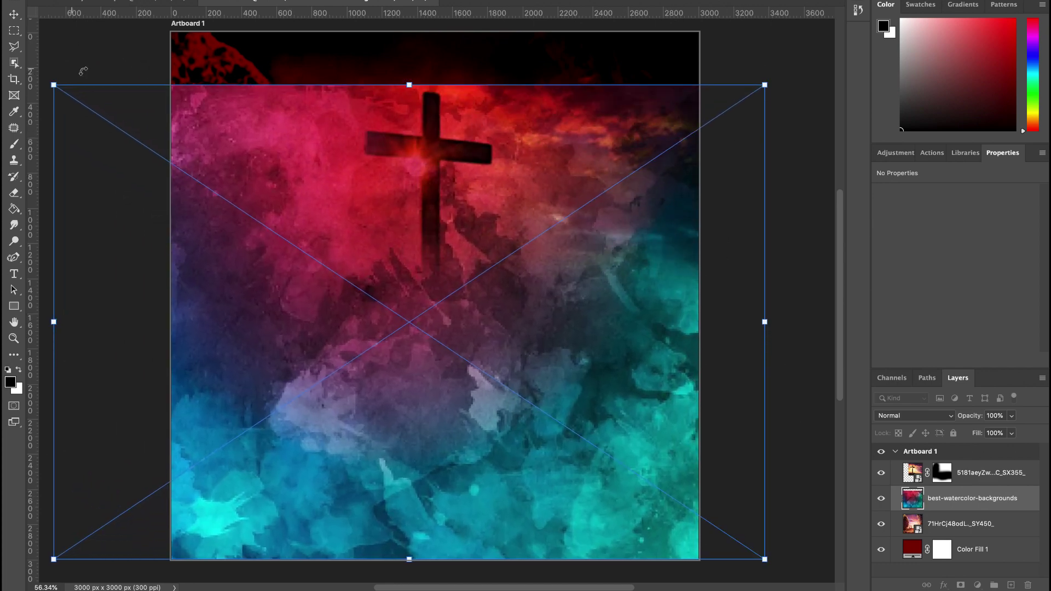
left_click_drag(621, 294, 665, 303)
key("Return")
key("z")
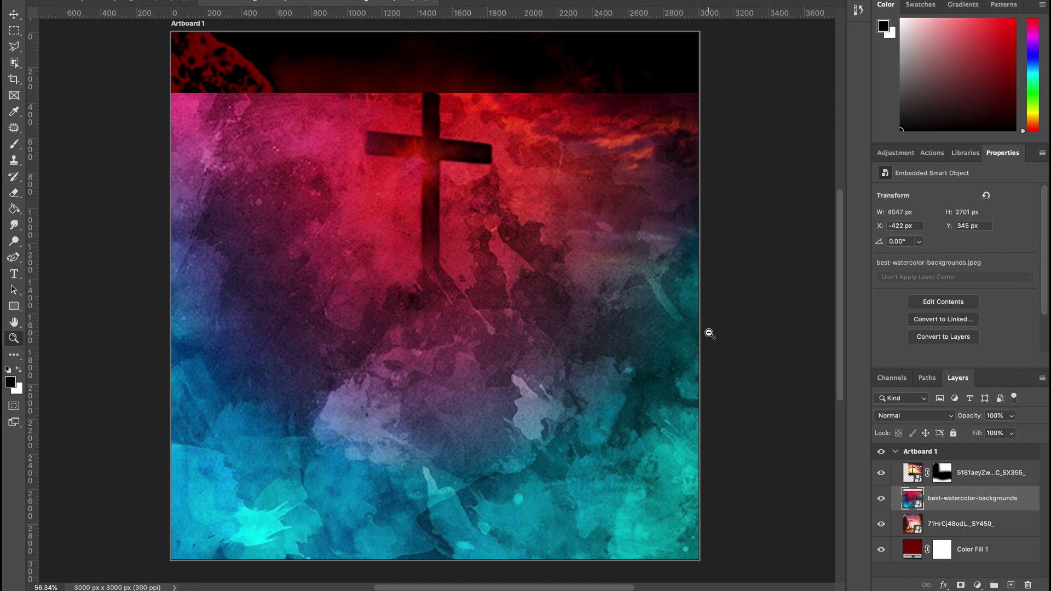
Set the watercolor layer to Hard Light and enlarge it to 4622 × 3095 px.
left_click(926, 415)
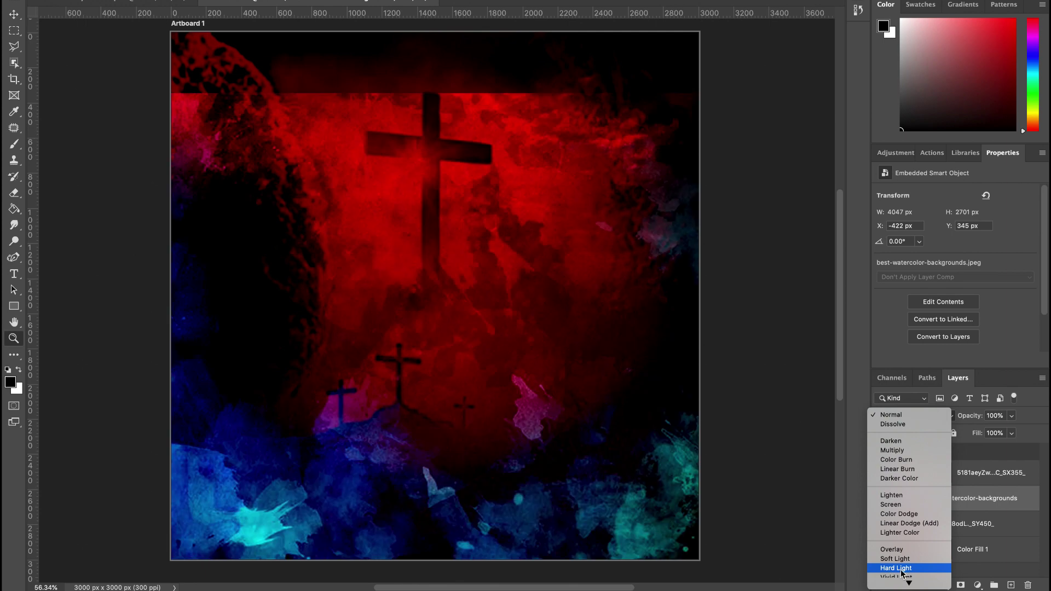
left_click(896, 567)
key("ctrl+t")
key("ctrl+0")
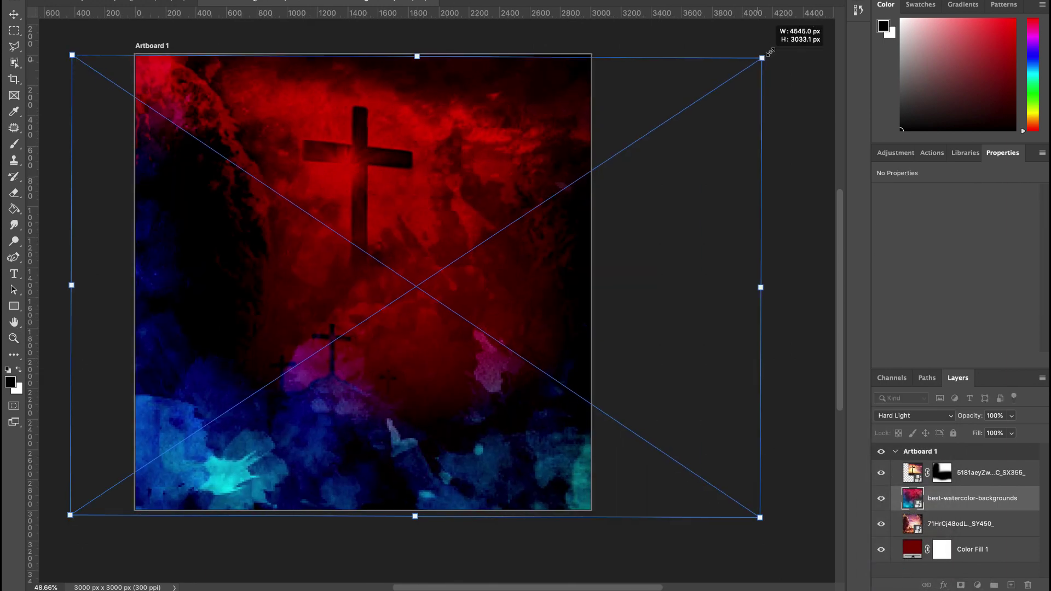
key("Return")
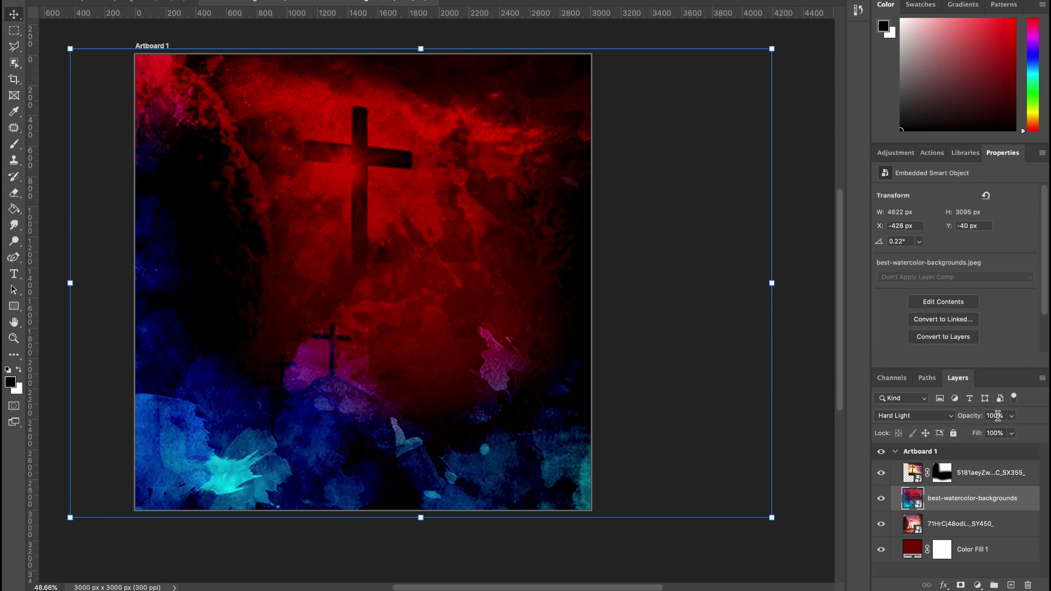
Lower the watercolor layer's opacity to 71%.
left_click(1012, 417)
left_click_drag(1011, 431, 994, 432)
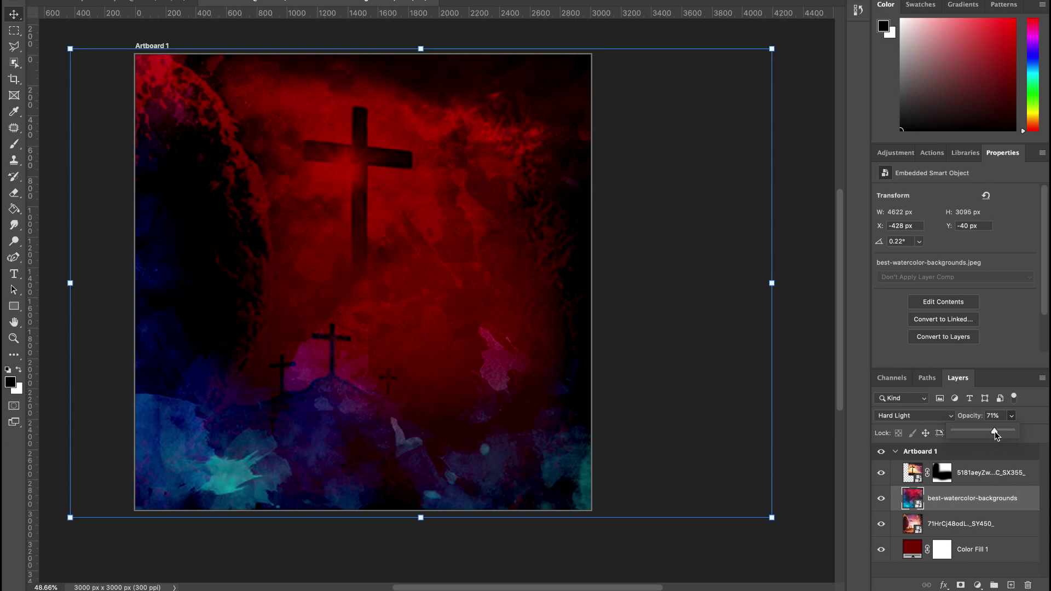
left_click(446, 431)
scroll(290, 313, "down", 1)
scroll(290, 313, "up", 2)
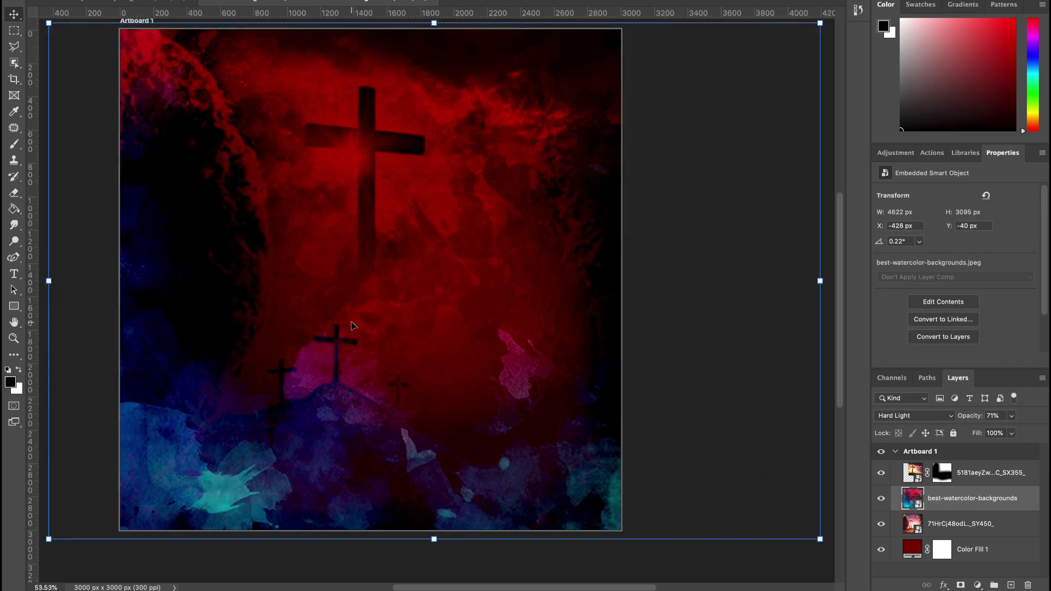
left_click(14, 273)
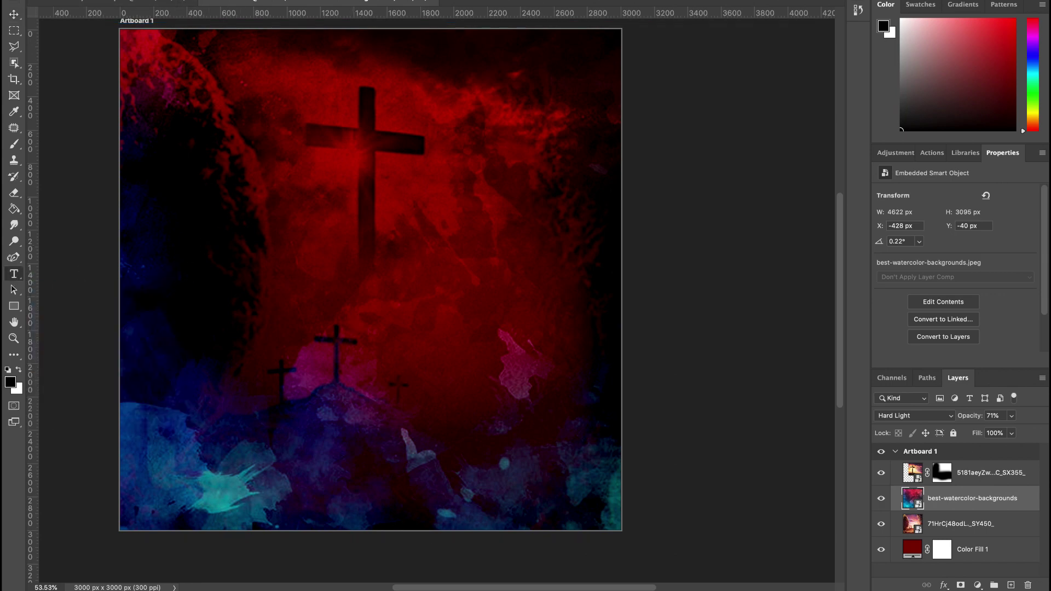
Type the word GOOD on the canvas in the Akagi Pro font.
left_click(179, 4)
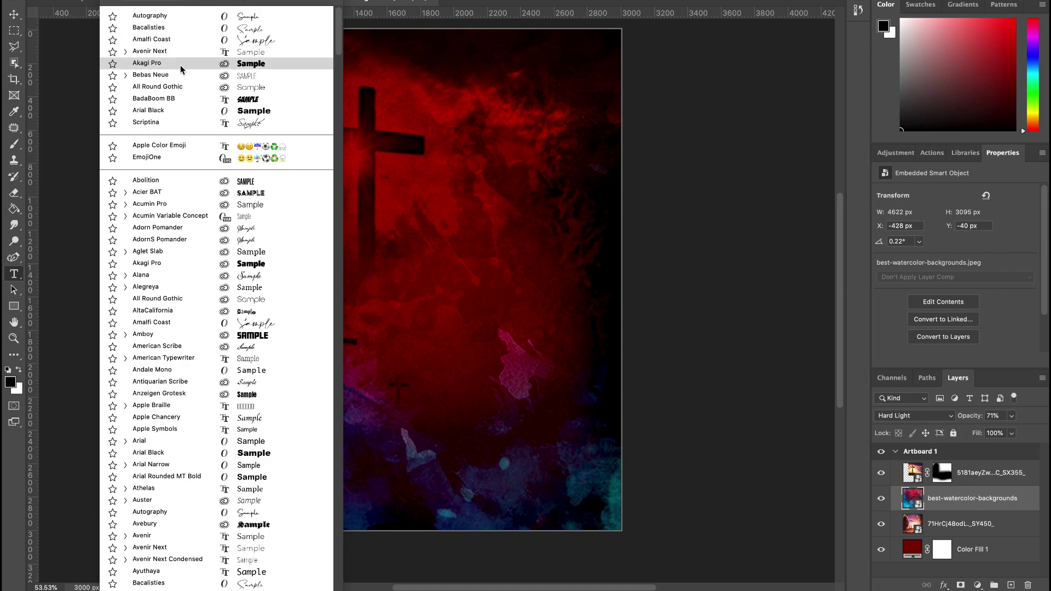
left_click(180, 63)
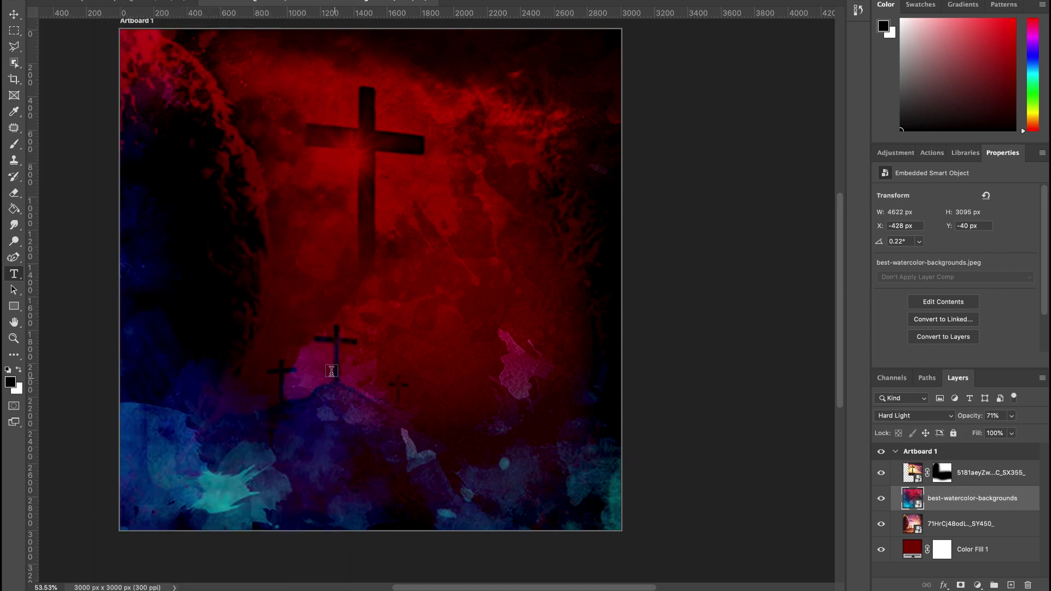
left_click(265, 263)
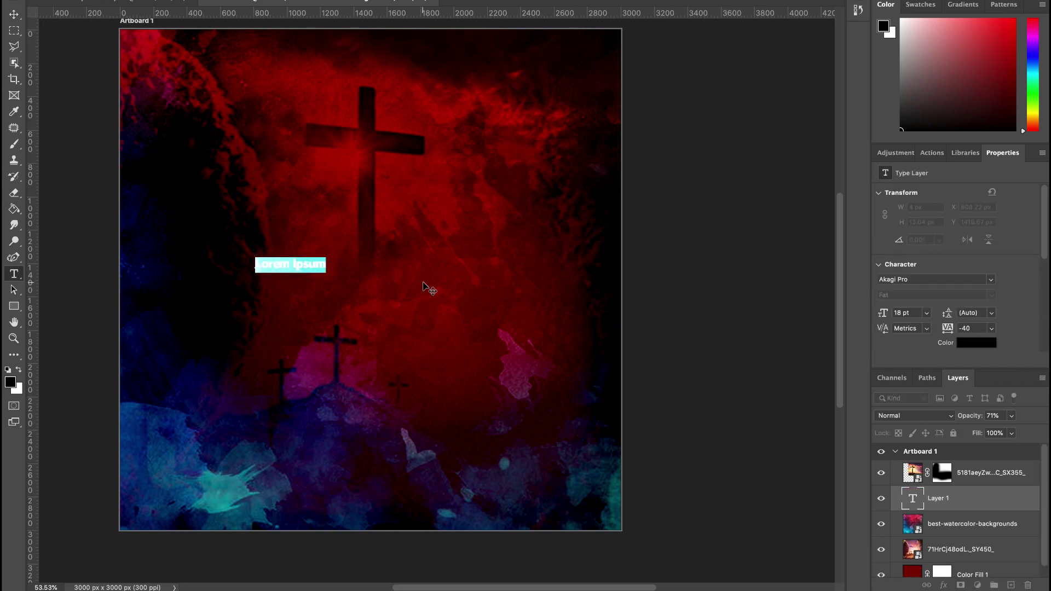
type("GOOD")
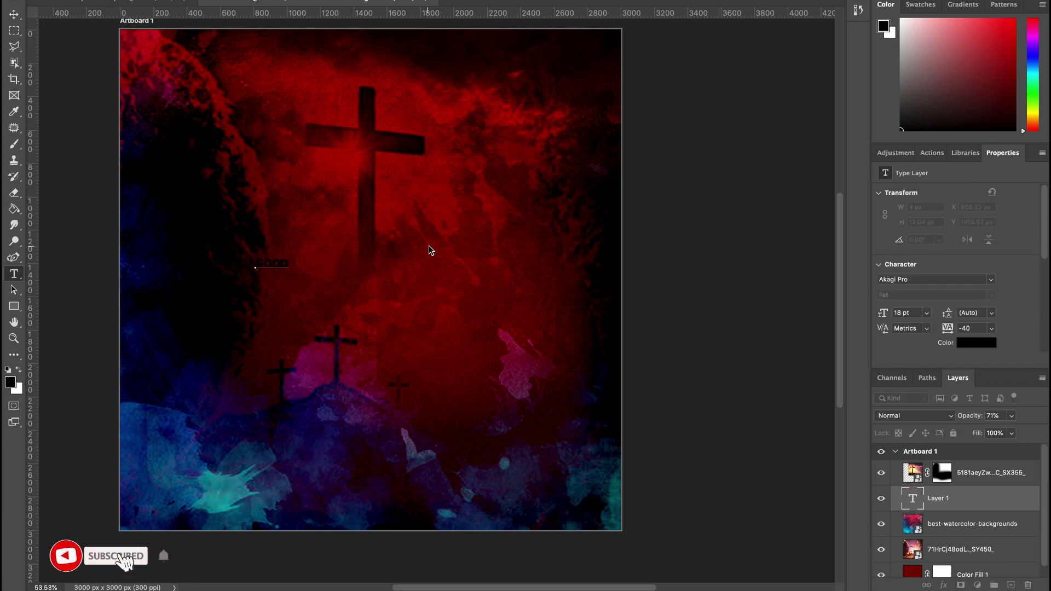
Make GOOD white, scale it to about 175 pt and centre it on the flyer.
double_click(268, 264)
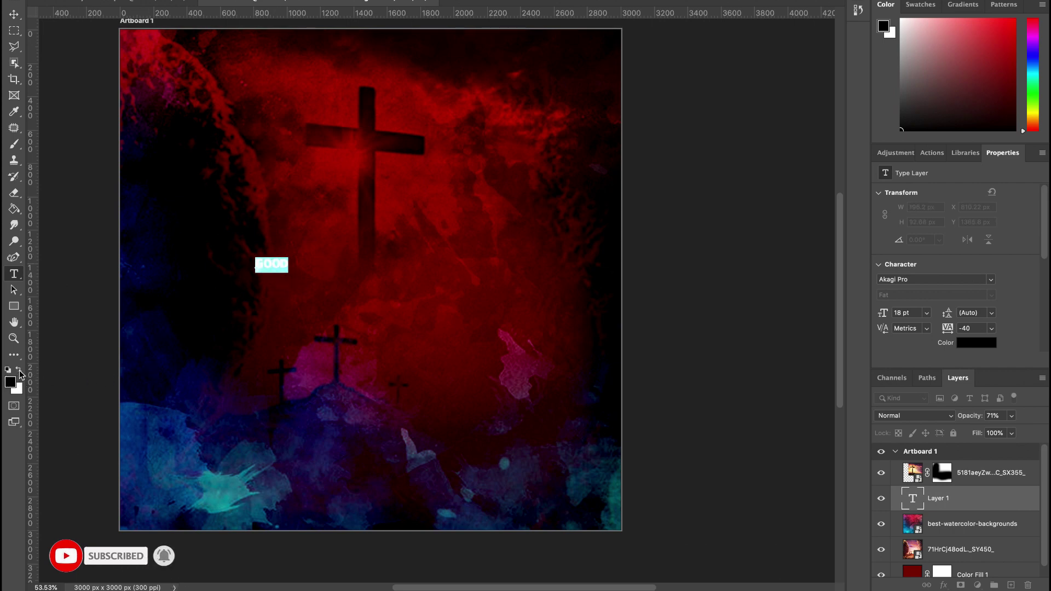
left_click(19, 371)
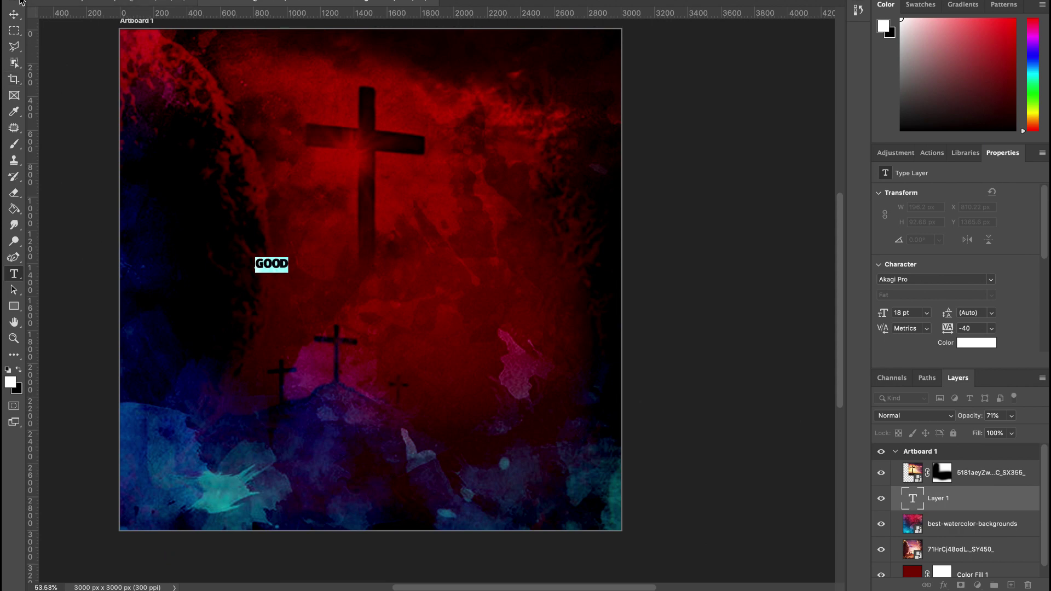
left_click(14, 13)
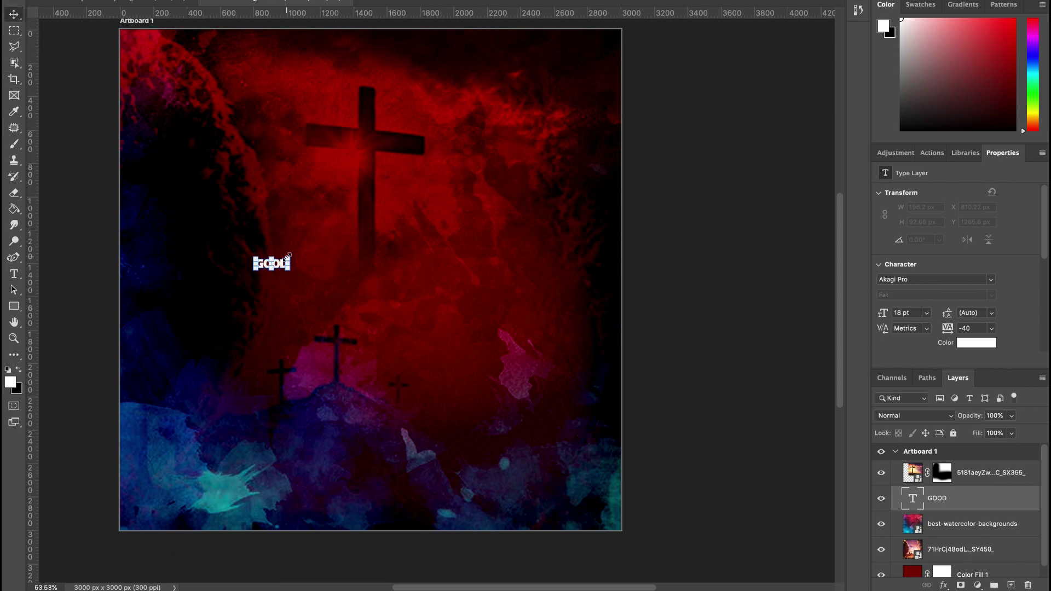
left_click_drag(290, 273, 596, 153)
left_click_drag(512, 212, 479, 317)
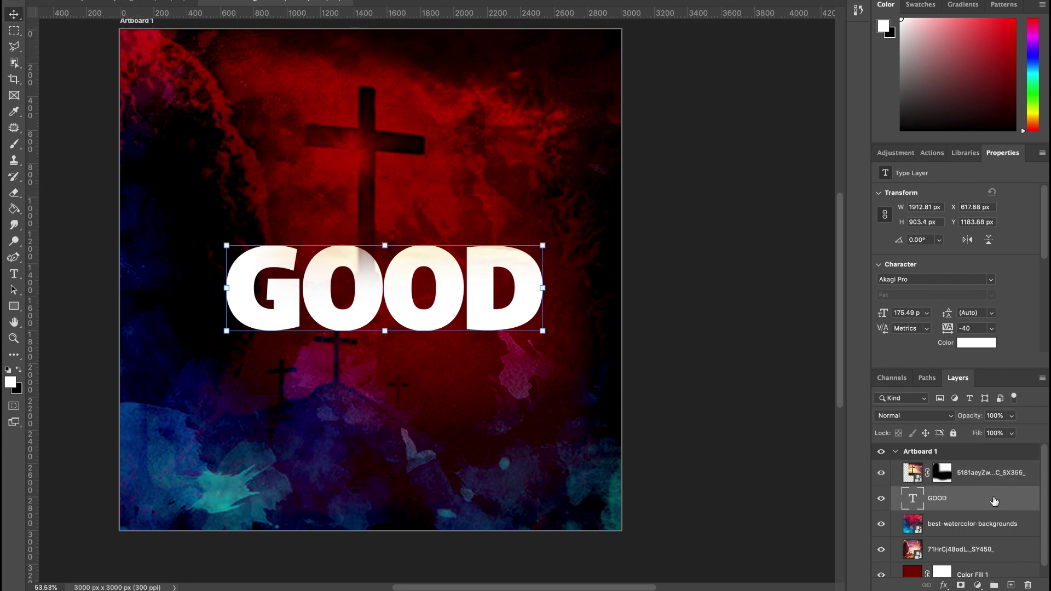
Move GOOD above the masked image layer, enlarge it to 189.33 pt, shift it left, and open Layer Style.
left_click_drag(994, 500, 996, 471)
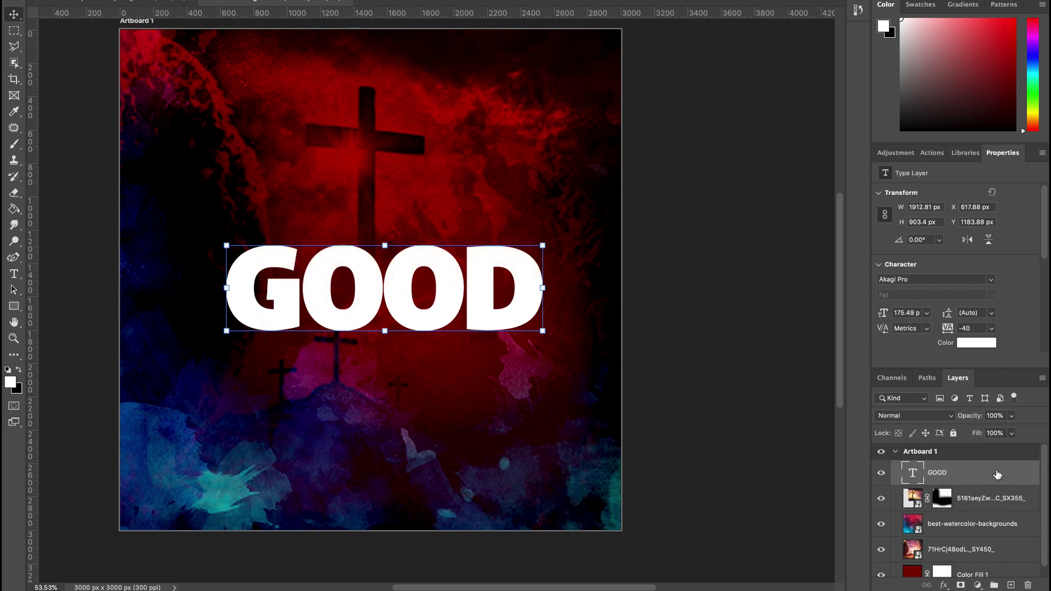
left_click_drag(500, 311, 433, 318)
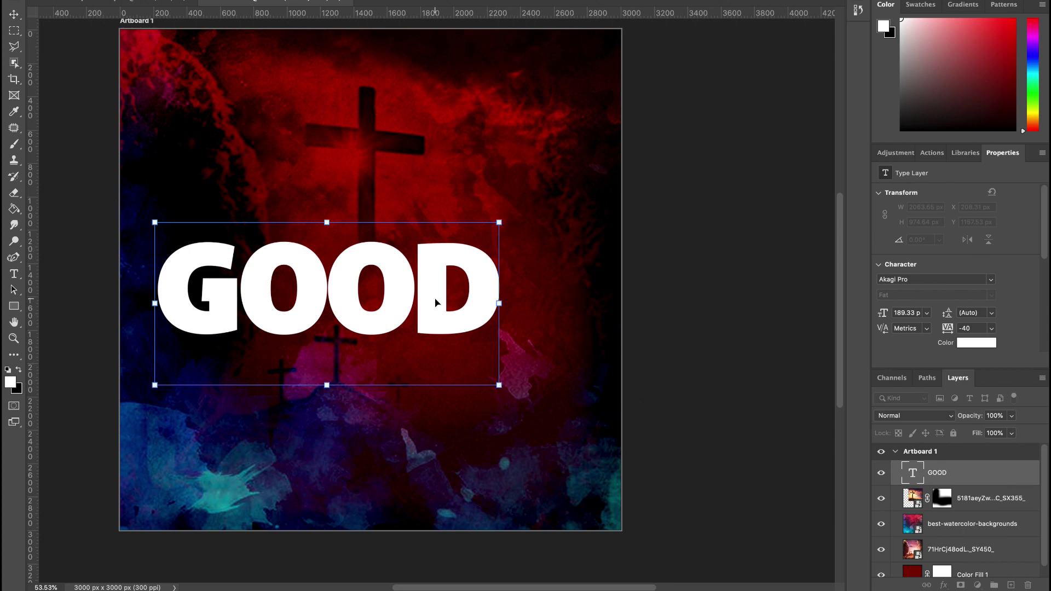
left_click_drag(435, 302, 430, 304)
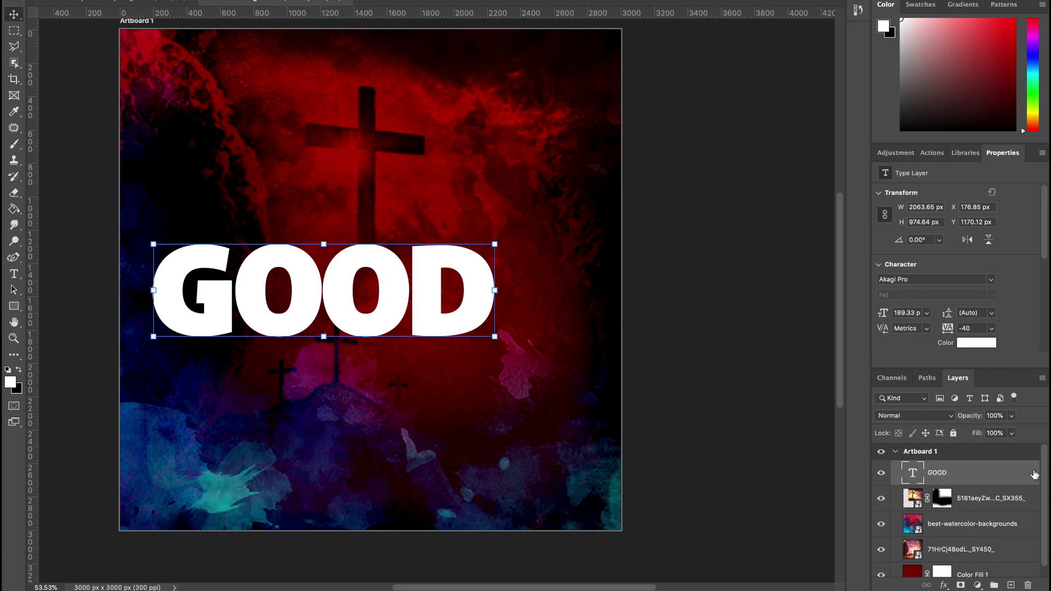
double_click(1034, 474)
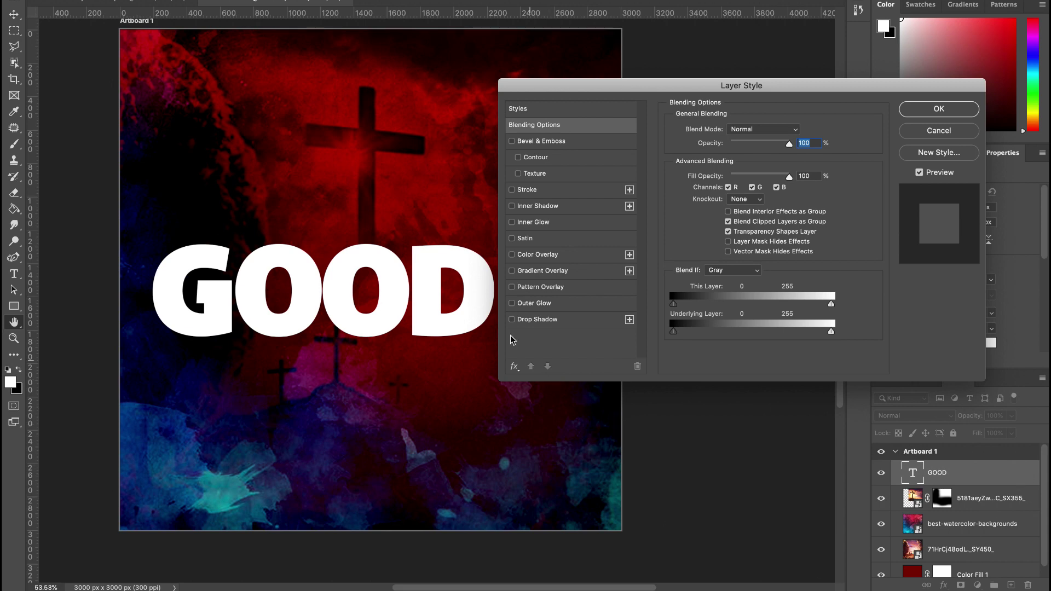
Apply a Drop Shadow to GOOD with 10 px distance and 7 px size.
left_click(513, 319)
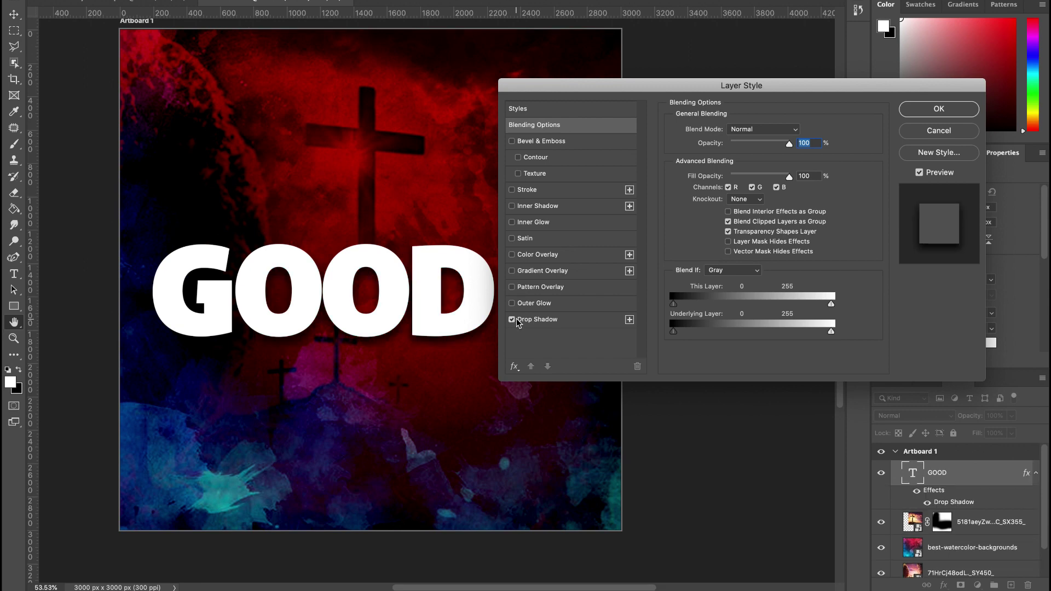
left_click(572, 322)
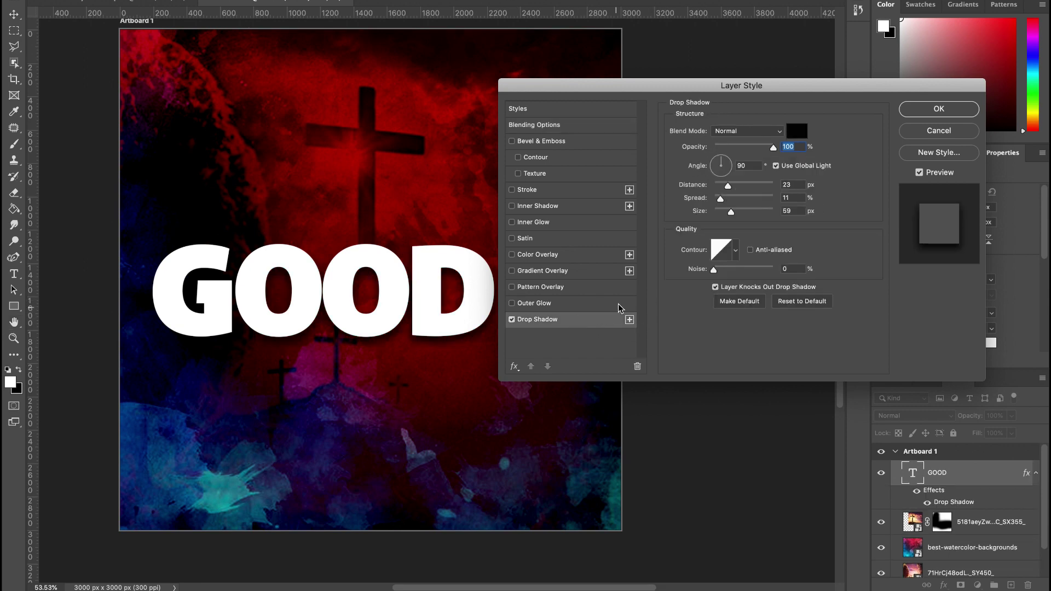
left_click_drag(572, 89, 561, 12)
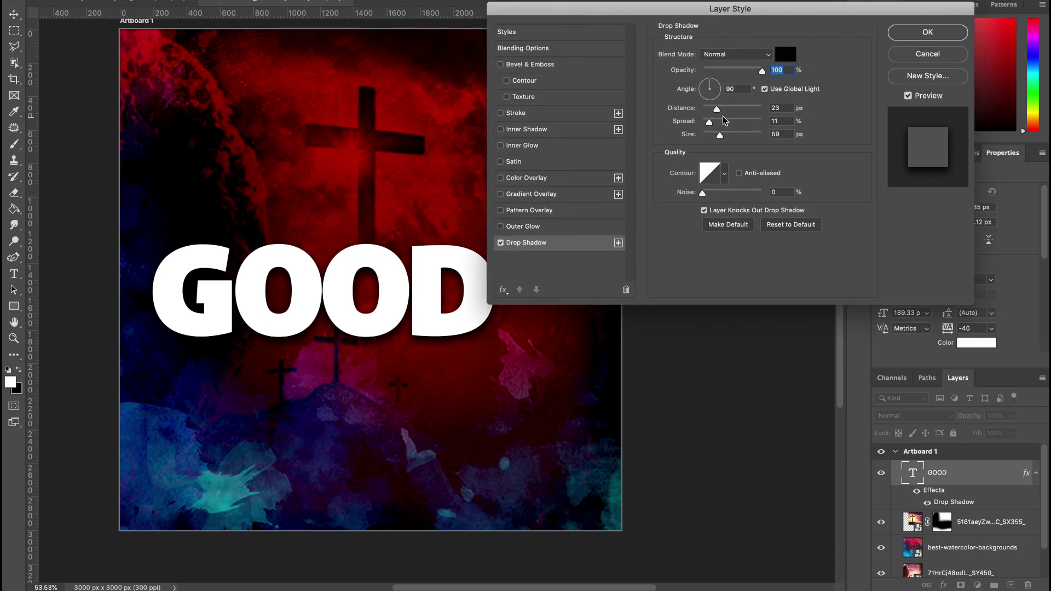
left_click_drag(720, 135, 709, 108)
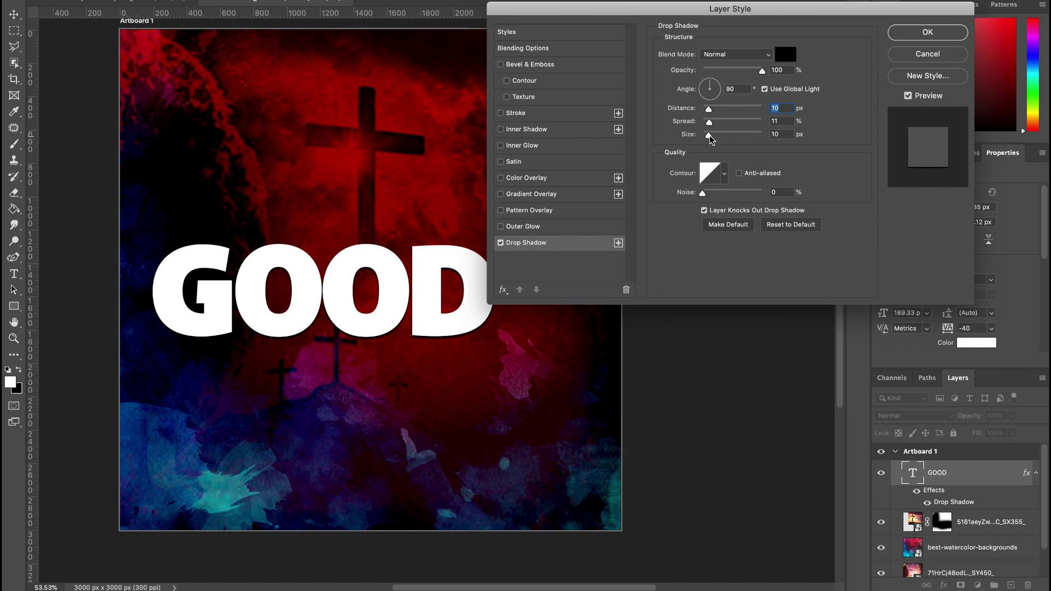
left_click_drag(708, 135, 740, 133)
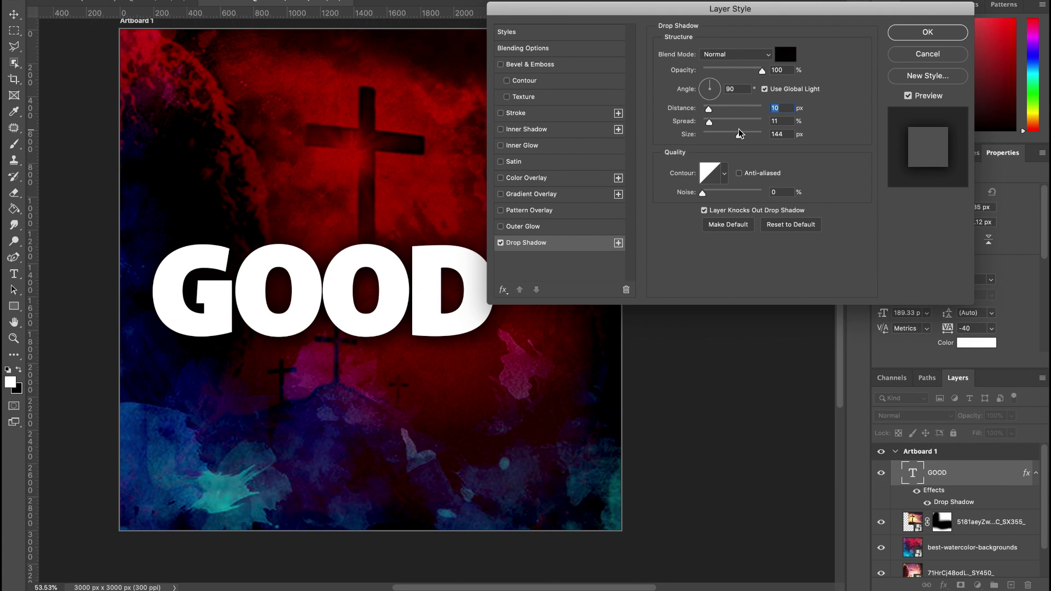
left_click_drag(739, 133, 707, 140)
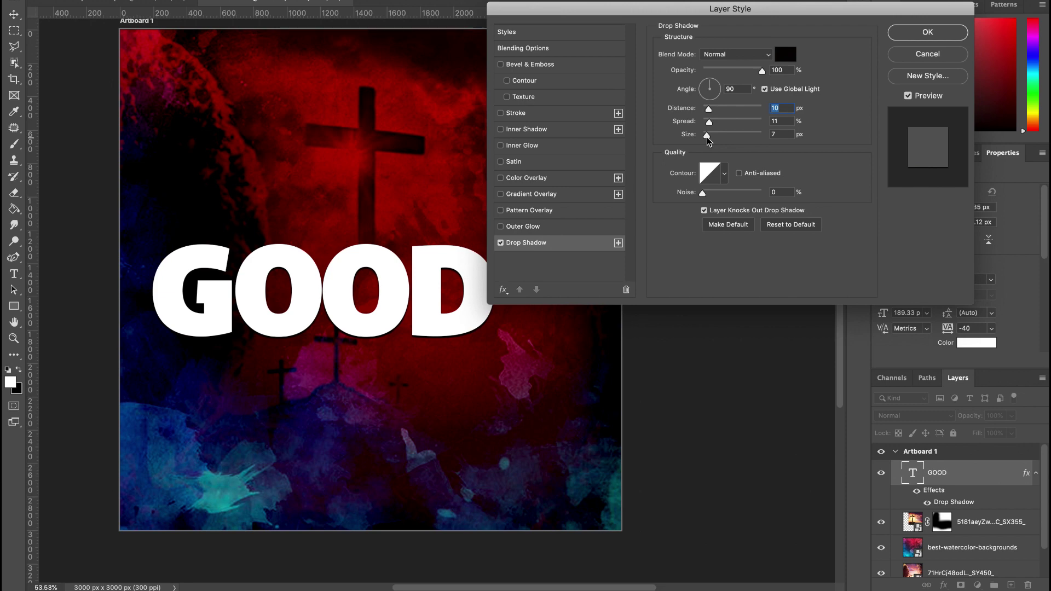
left_click(707, 137)
left_click(929, 33)
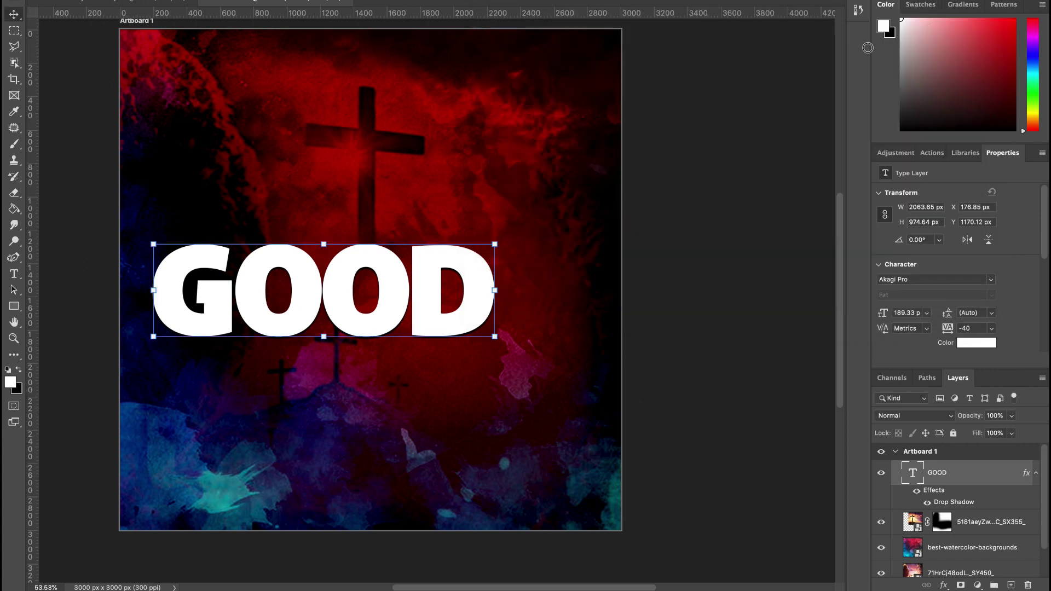
Type FRIDAY below GOOD and set it in All Round Gothic XLig.
left_click(14, 273)
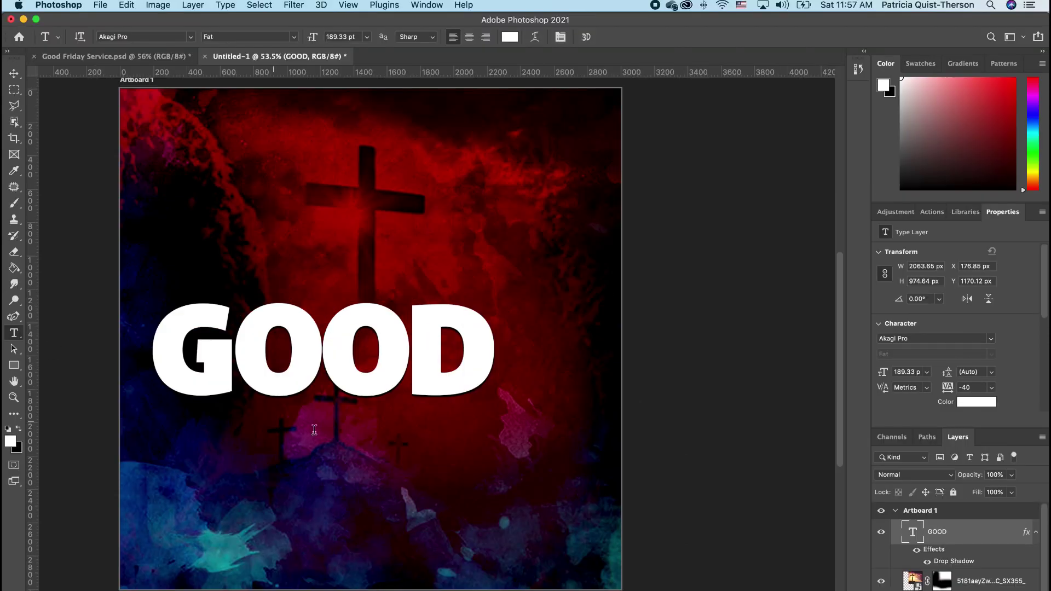
left_click(235, 422)
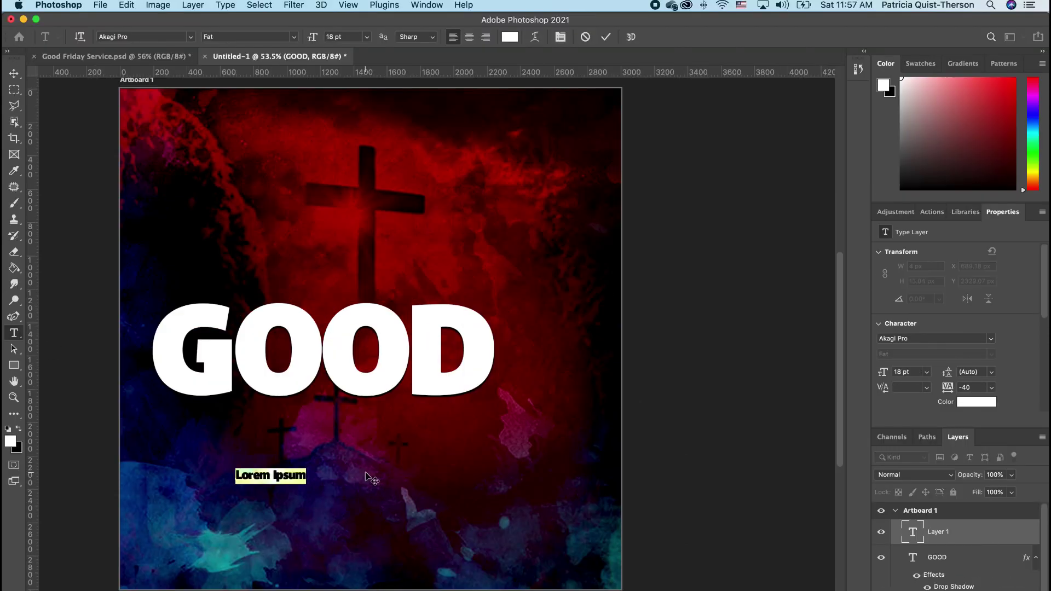
type("FRIDAY")
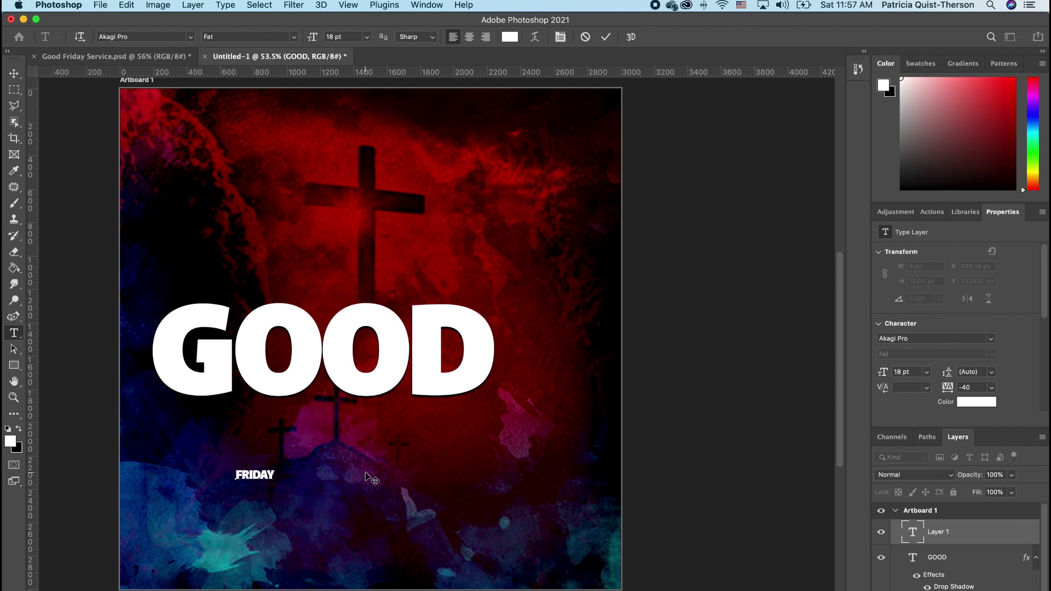
key("super+a")
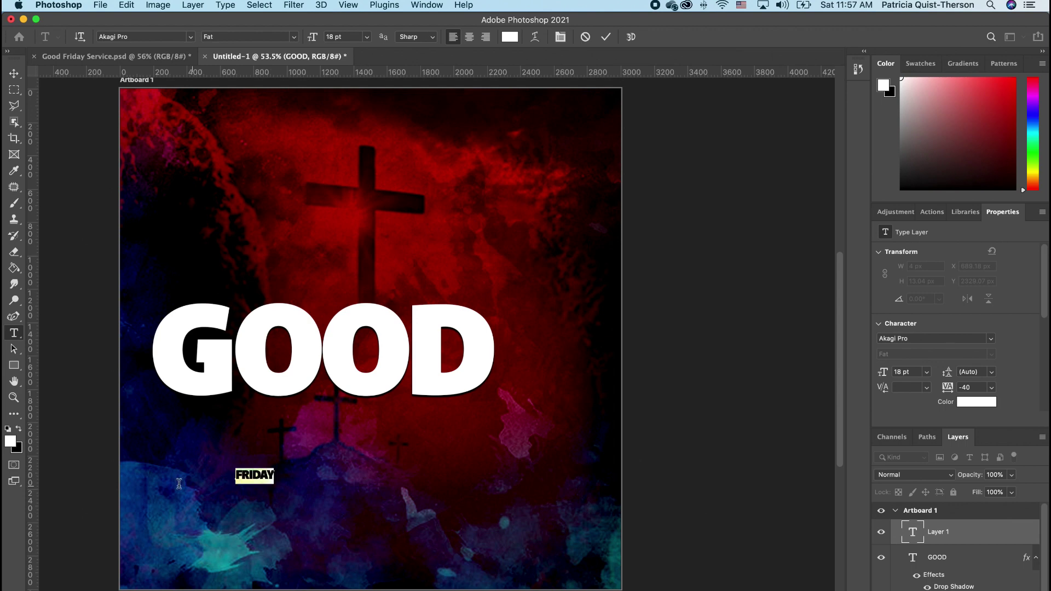
left_click(192, 38)
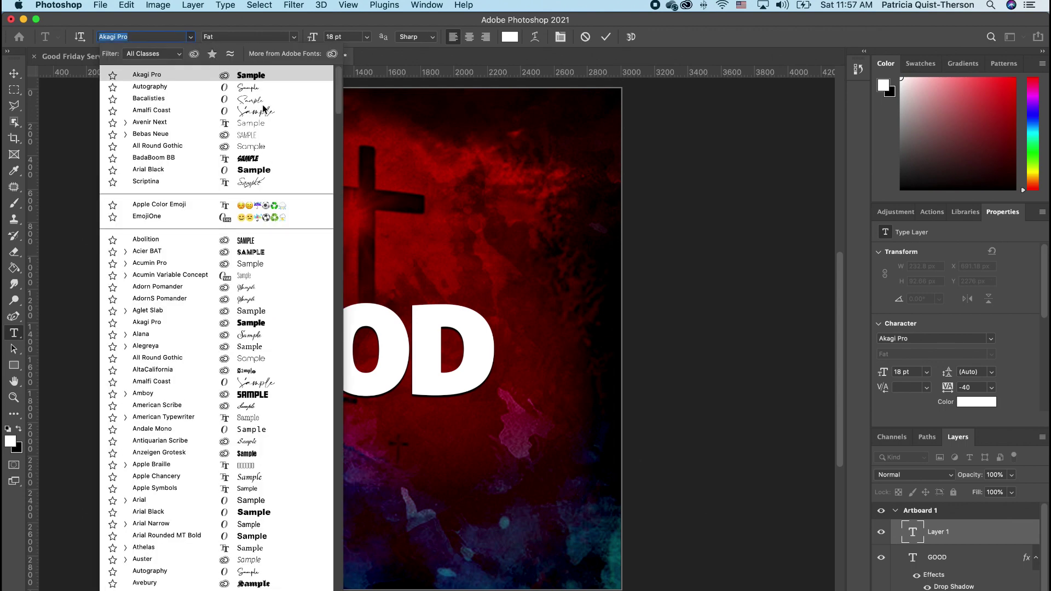
left_click(259, 152)
key("super+Return")
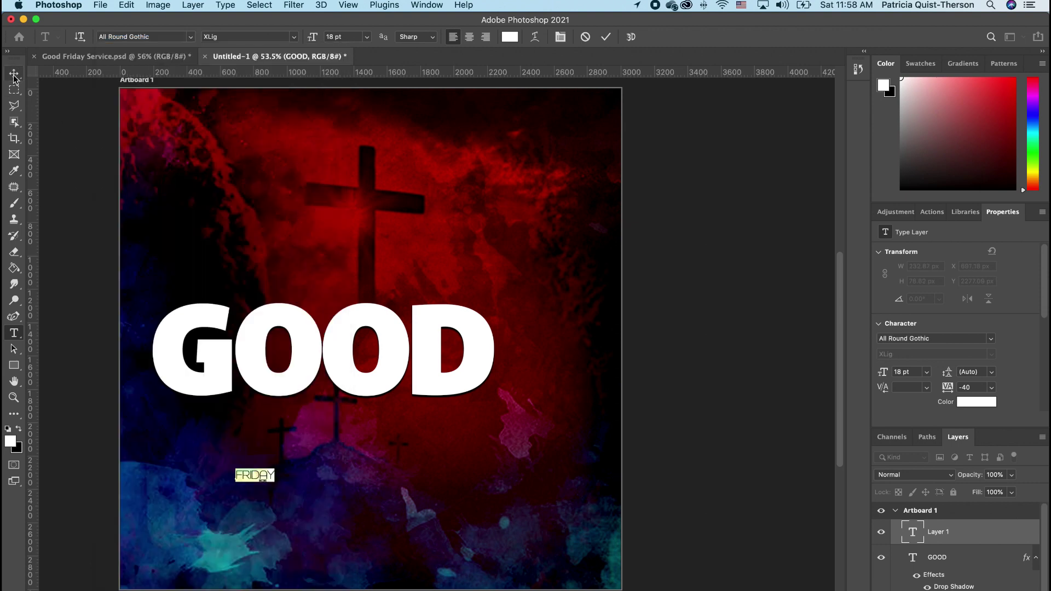
Scale FRIDAY up to about 121 pt with Free Transform.
key("v")
key("super+t")
left_click_drag(275, 470, 497, 394)
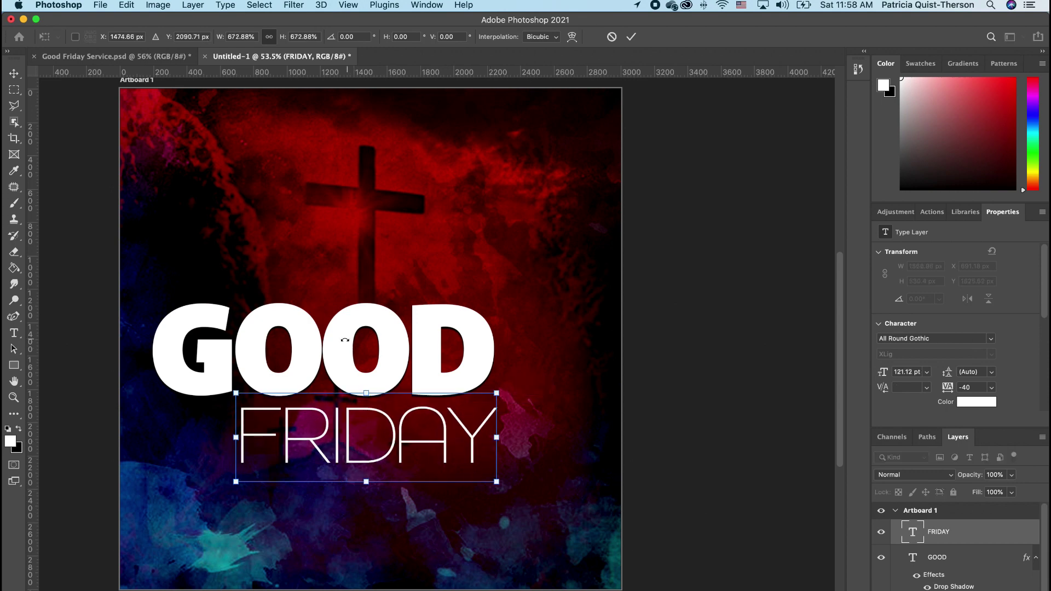
Enlarge FRIDAY to 149.67 pt and tuck it under GOOD toward the right.
left_click(14, 333)
left_click_drag(480, 440, 221, 441)
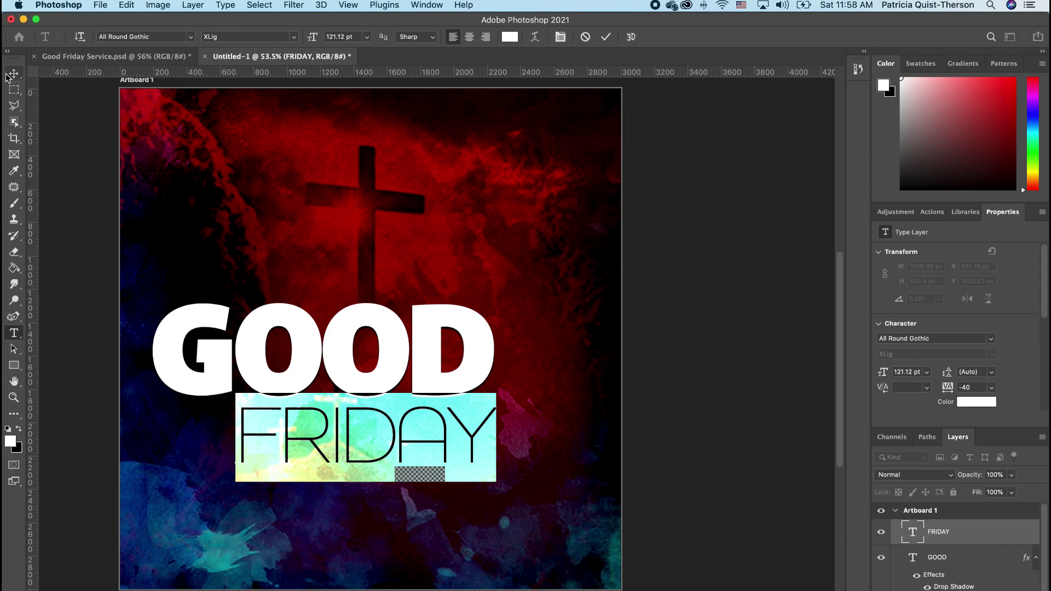
key("super+Return")
key("super+t")
left_click_drag(496, 393, 554, 377)
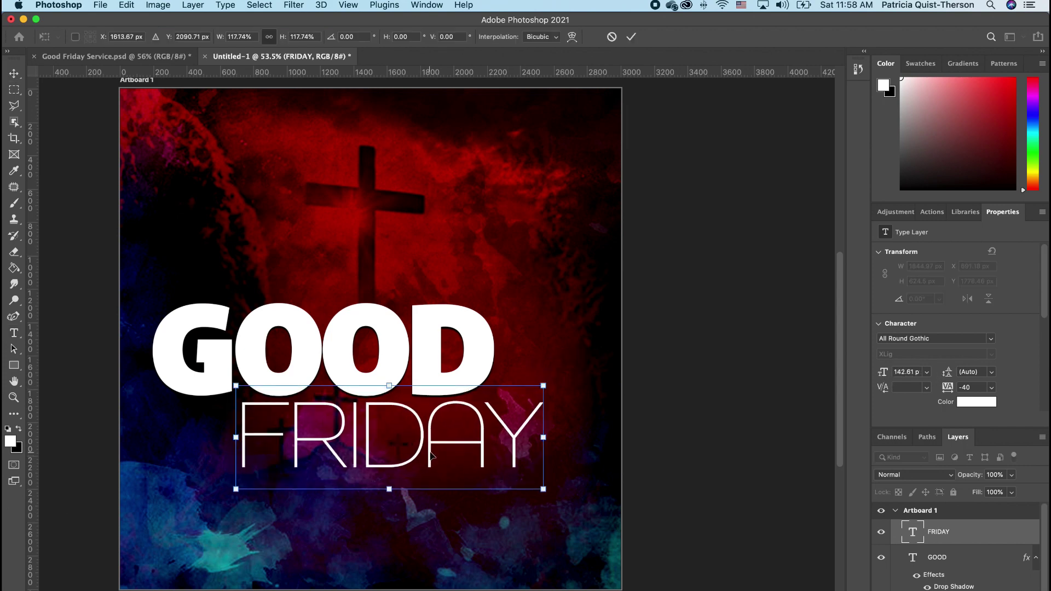
left_click_drag(435, 453, 461, 449)
left_click_drag(574, 385, 588, 379)
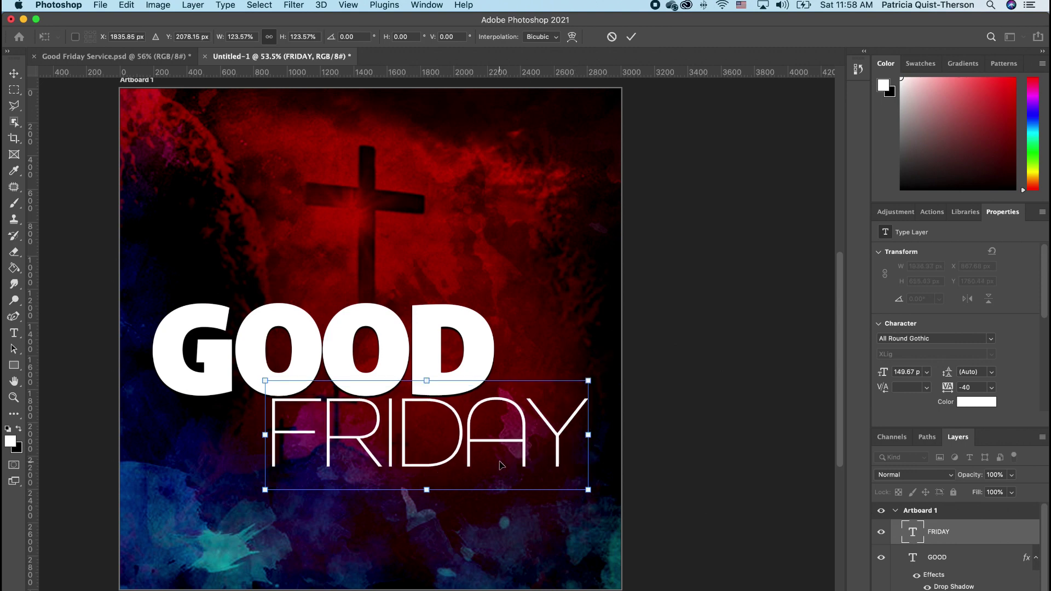
left_click_drag(440, 460, 440, 459)
key("Return")
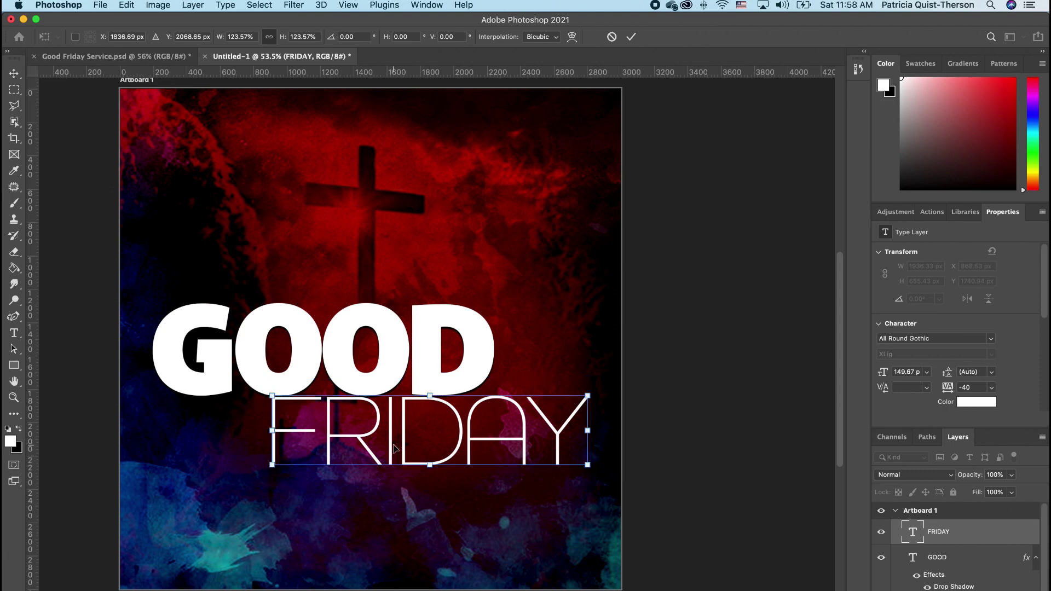
left_click(437, 488)
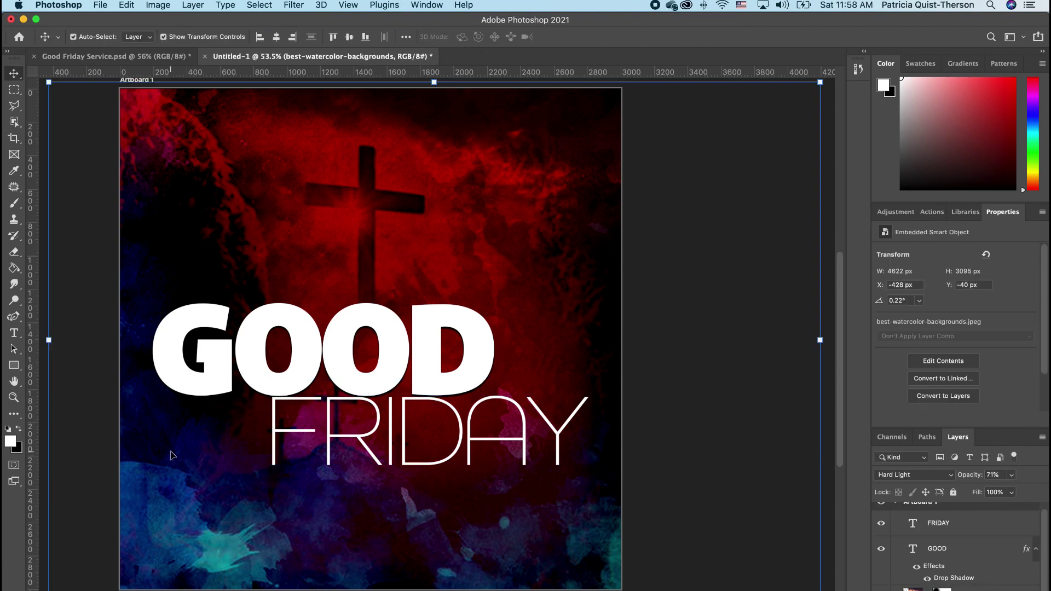
Type SERVICE near the bottom left in Akagi Pro.
left_click(13, 332)
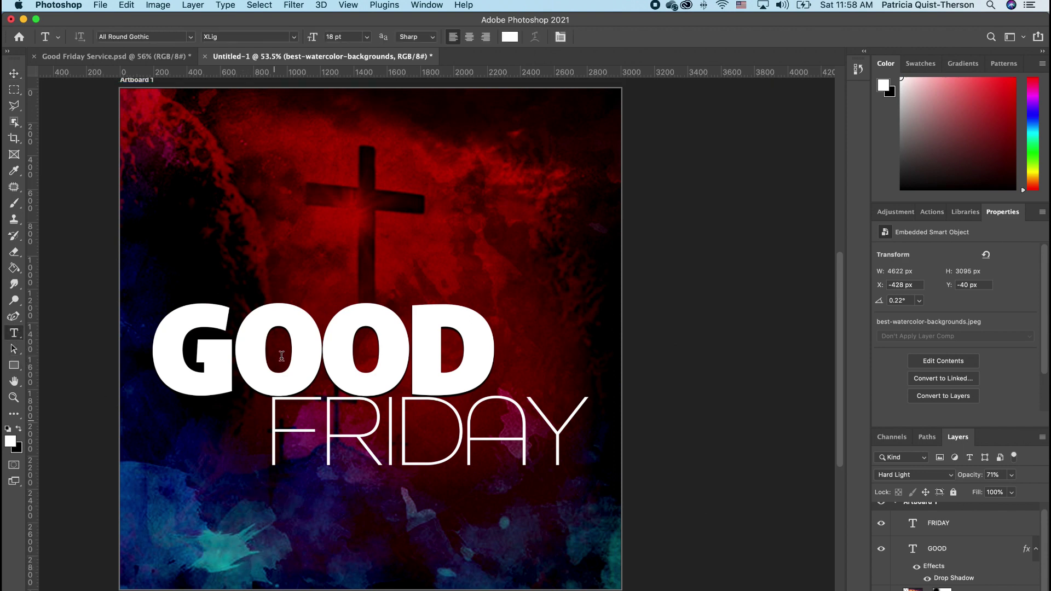
left_click(212, 516)
type("SERVICE")
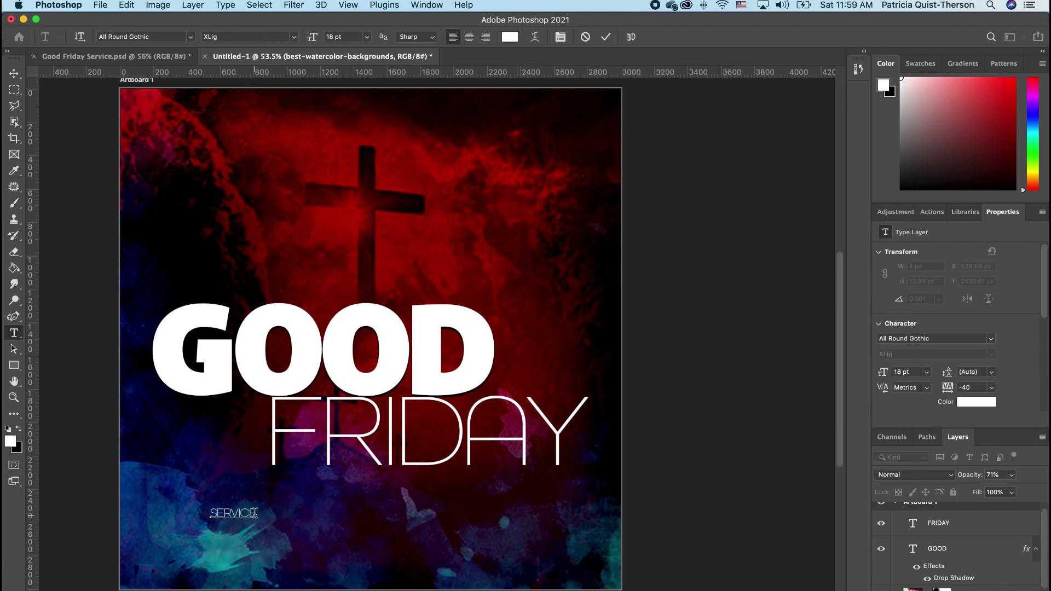
left_click_drag(257, 515, 156, 505)
left_click(193, 38)
left_click(256, 90)
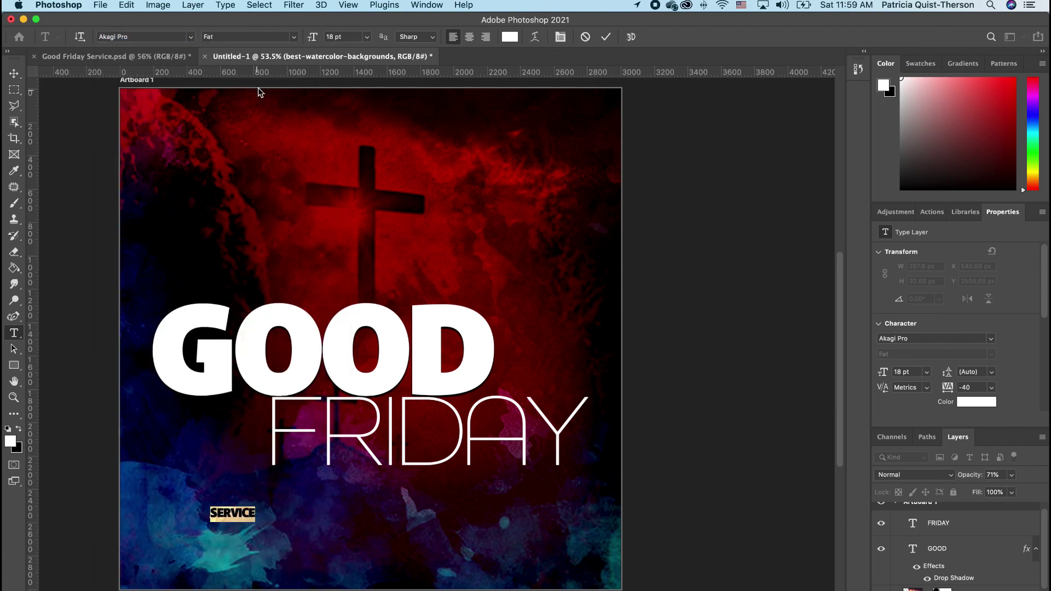
left_click(14, 73)
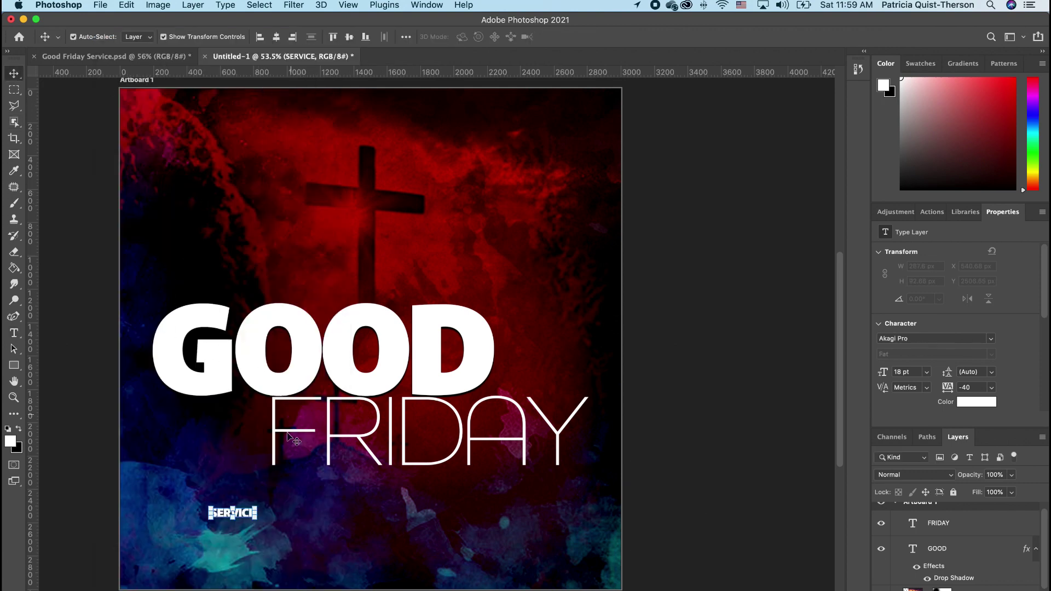
Enlarge SERVICE to 40.15 pt beneath FRIDAY and reselect its letters.
left_click_drag(258, 504, 331, 494)
key("Return")
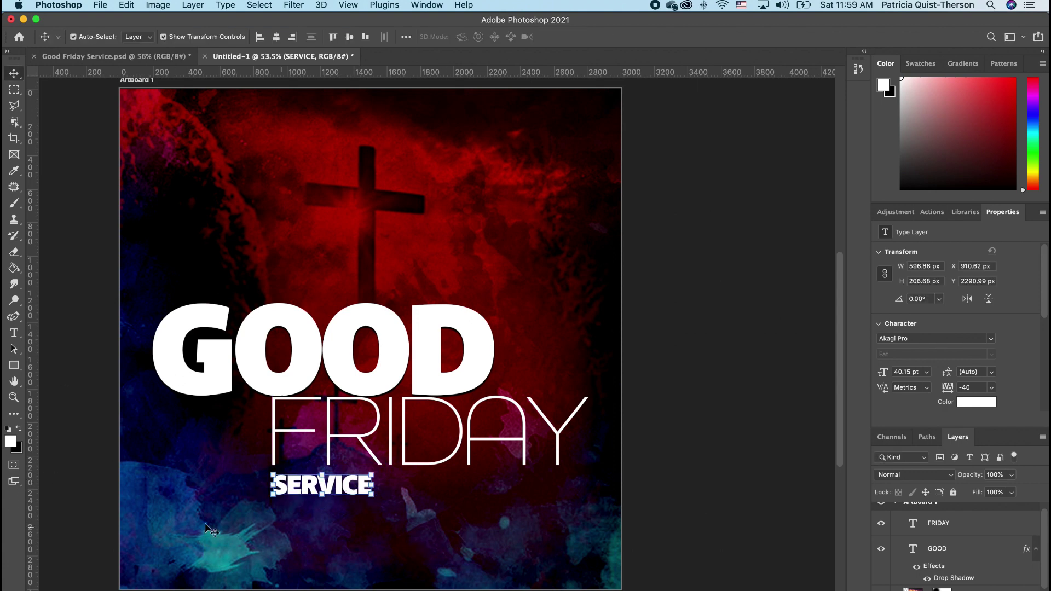
left_click(15, 336)
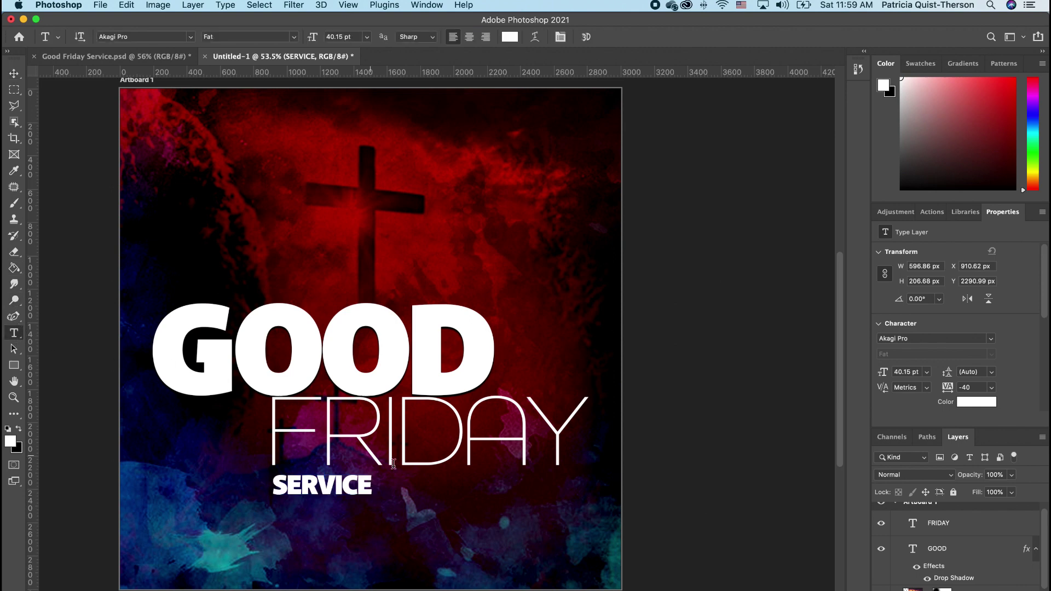
left_click_drag(369, 483, 228, 486)
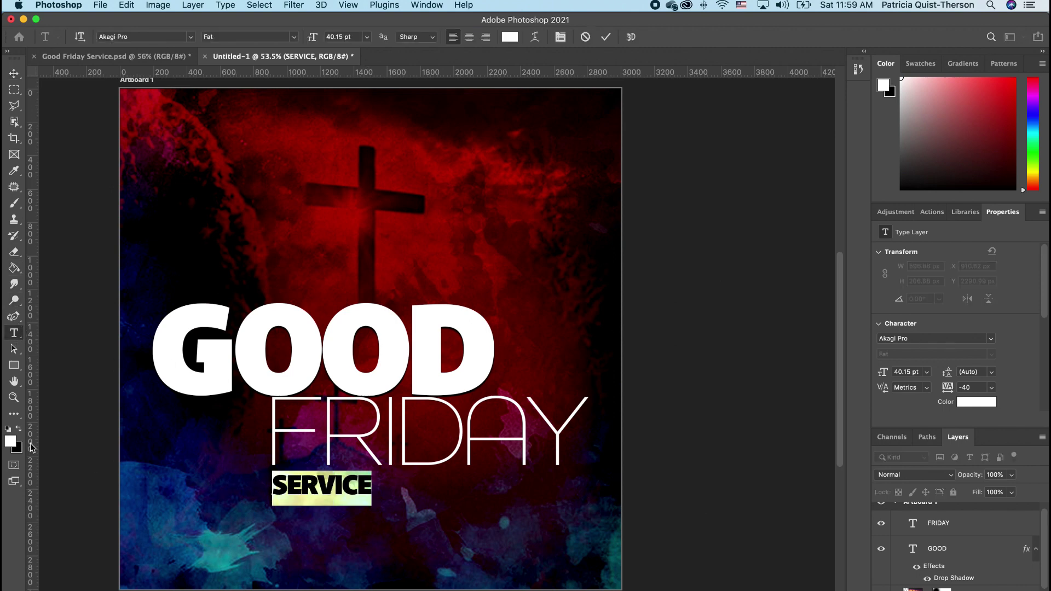
Colour the selected SERVICE text bright yellow (face01).
left_click(13, 443)
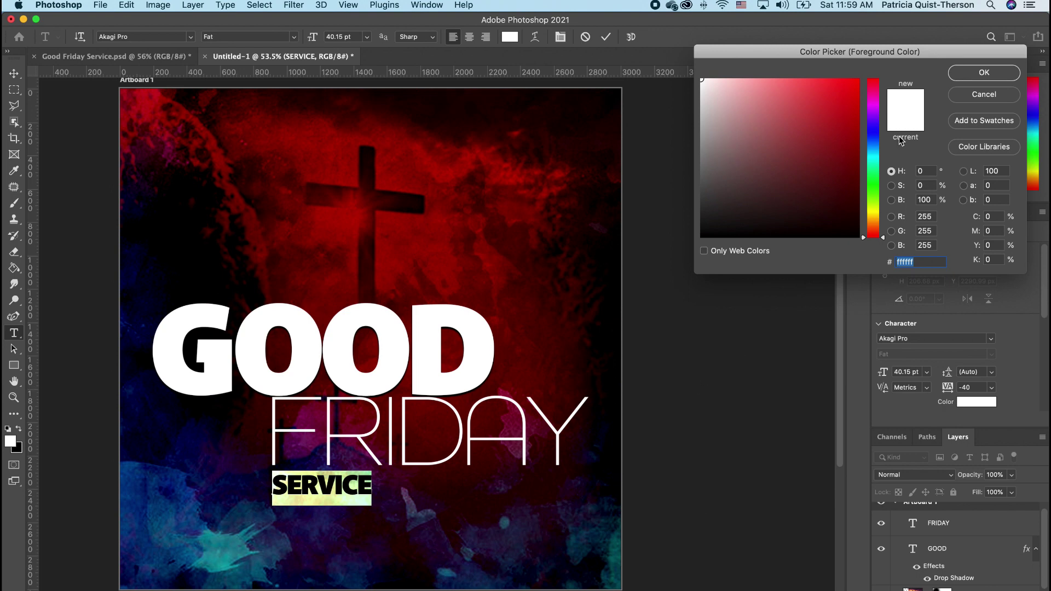
left_click(870, 213)
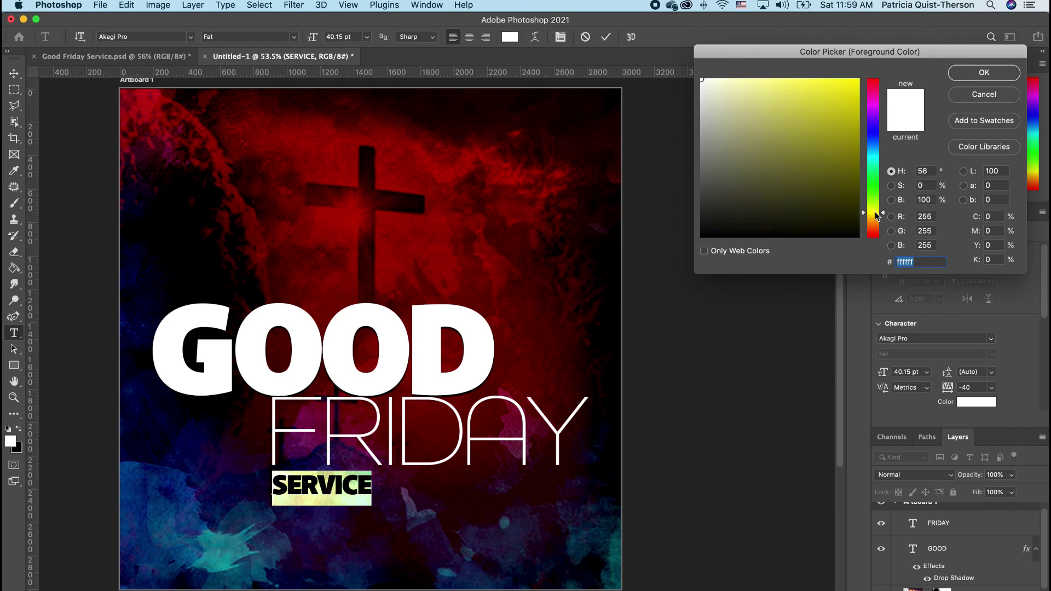
left_click(858, 81)
left_click(984, 73)
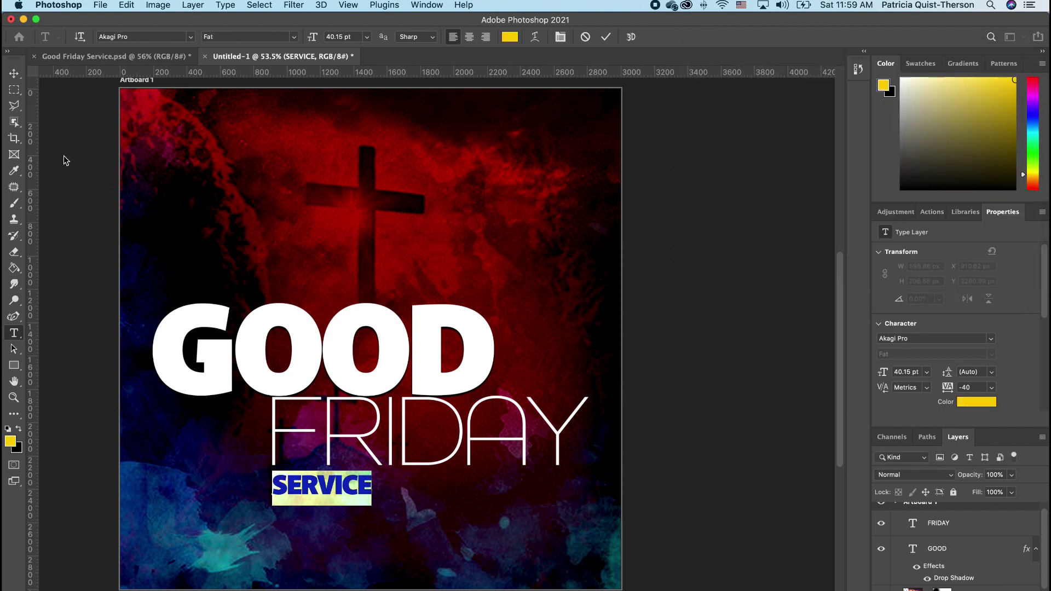
Scale SERVICE up slightly to 44.69 pt beneath FRIDAY.
left_click(10, 70)
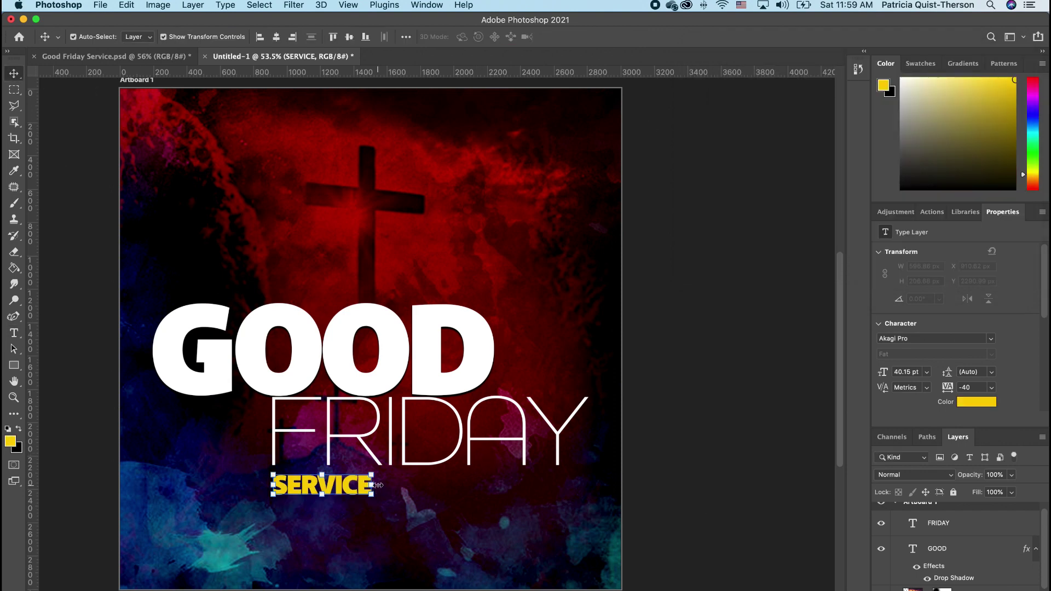
left_click_drag(374, 475, 385, 469)
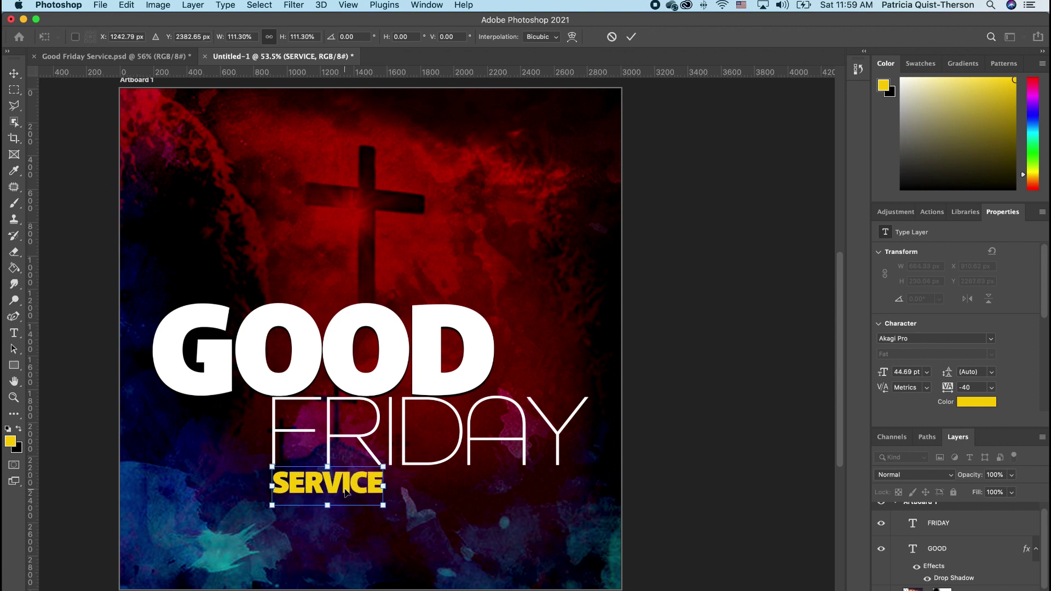
key("Return")
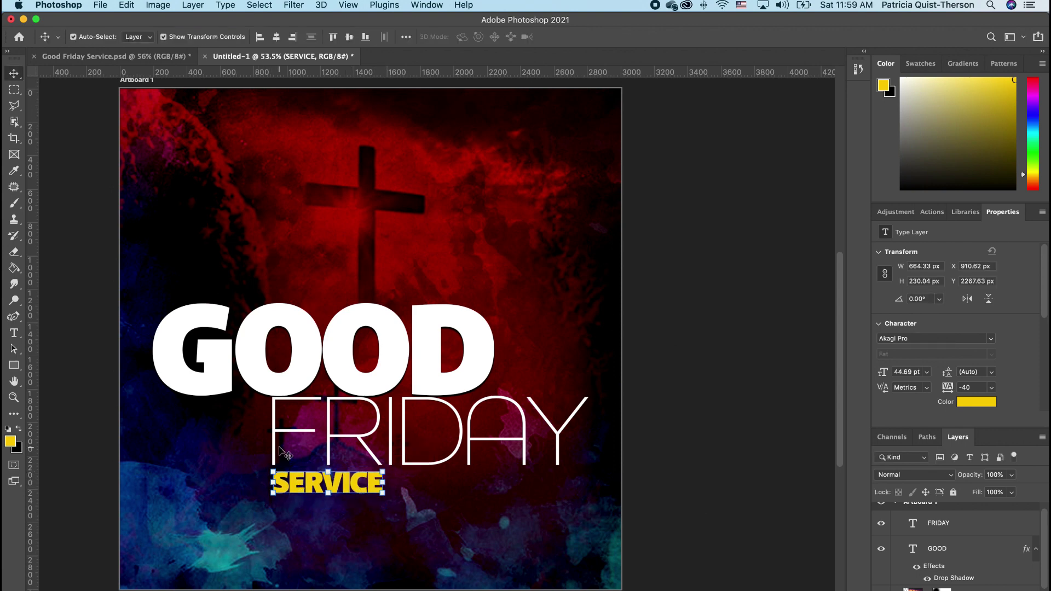
left_click(370, 515)
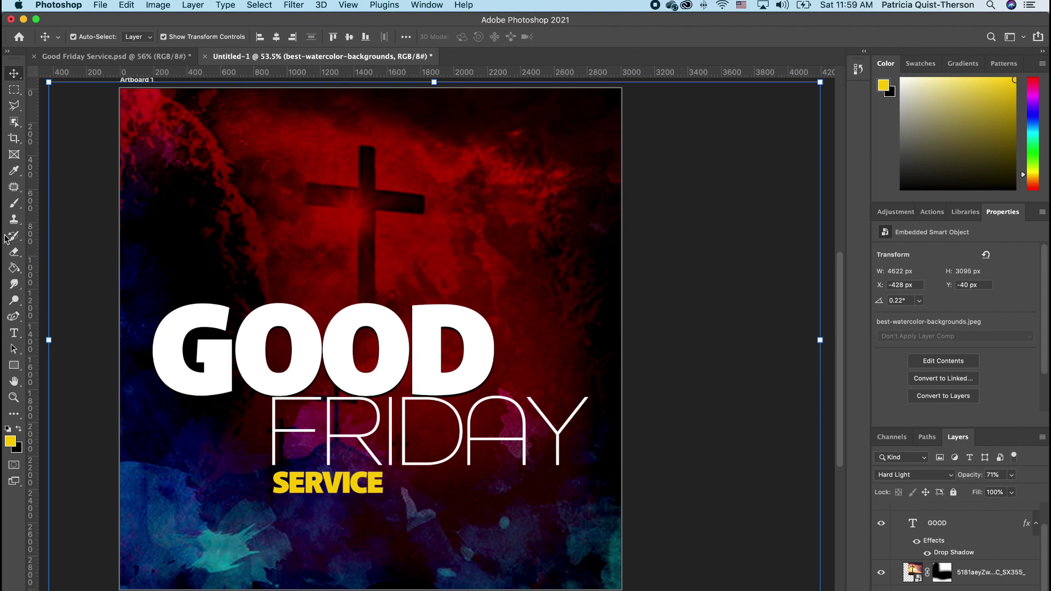
Add the line CATHEDRAL OF HOPE CHURCH near the top, with the image layer moved beneath it.
left_click(14, 334)
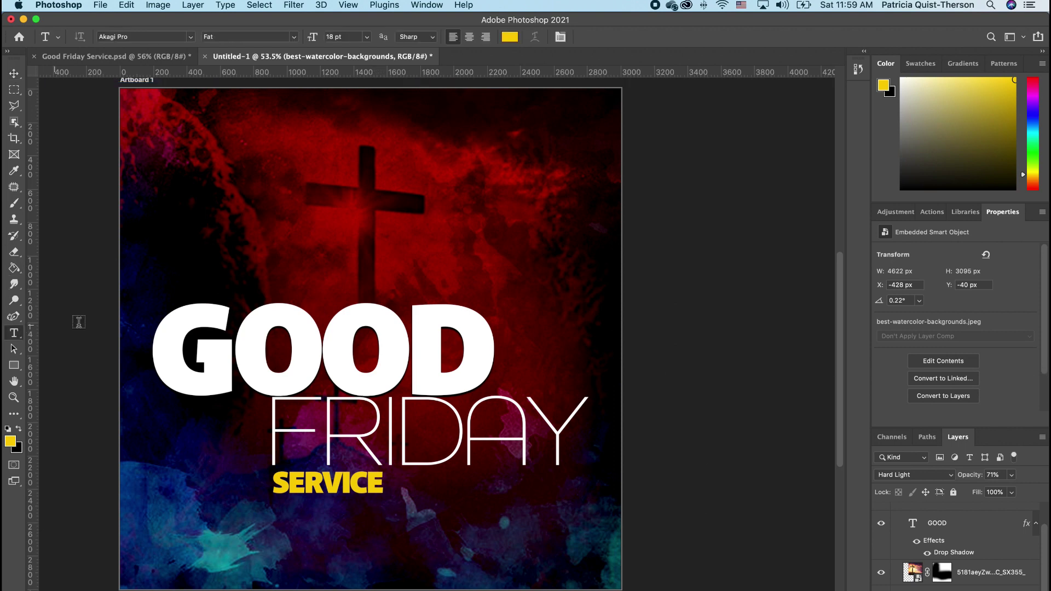
left_click(352, 182)
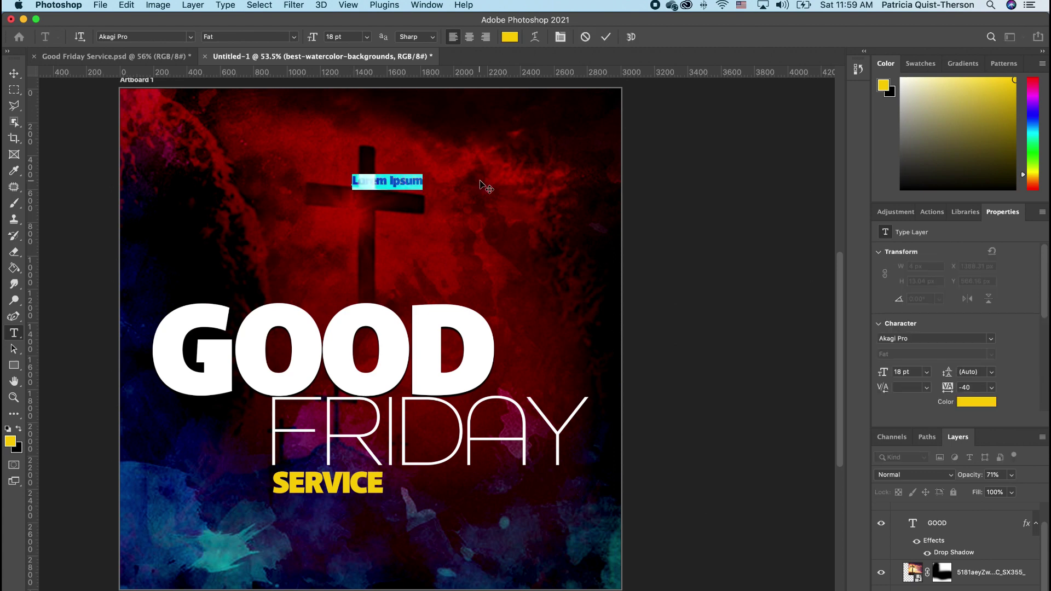
type("CATHE")
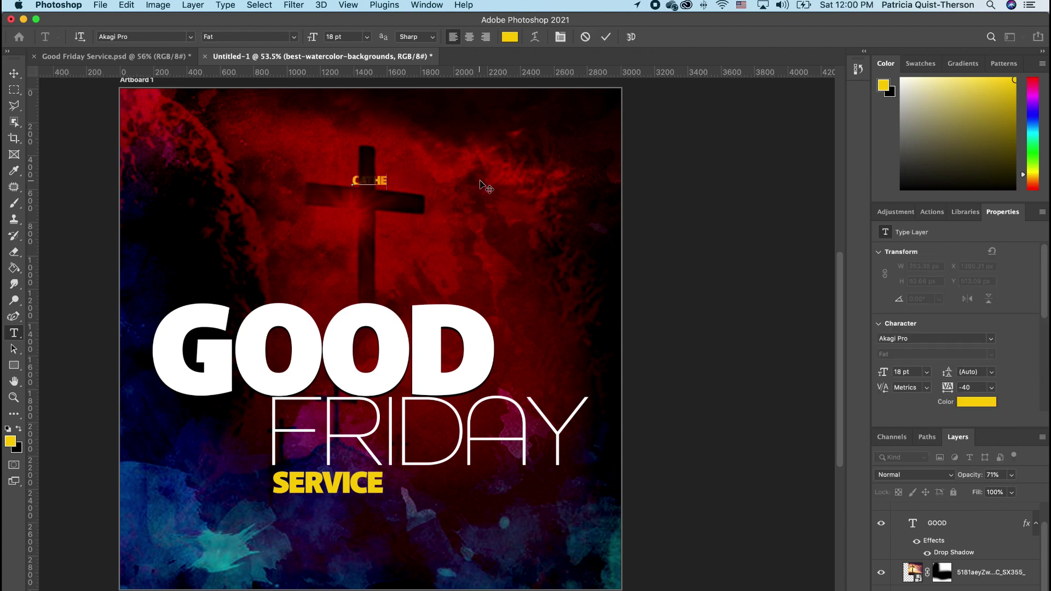
type("DRAL OF HOPE CHURCH")
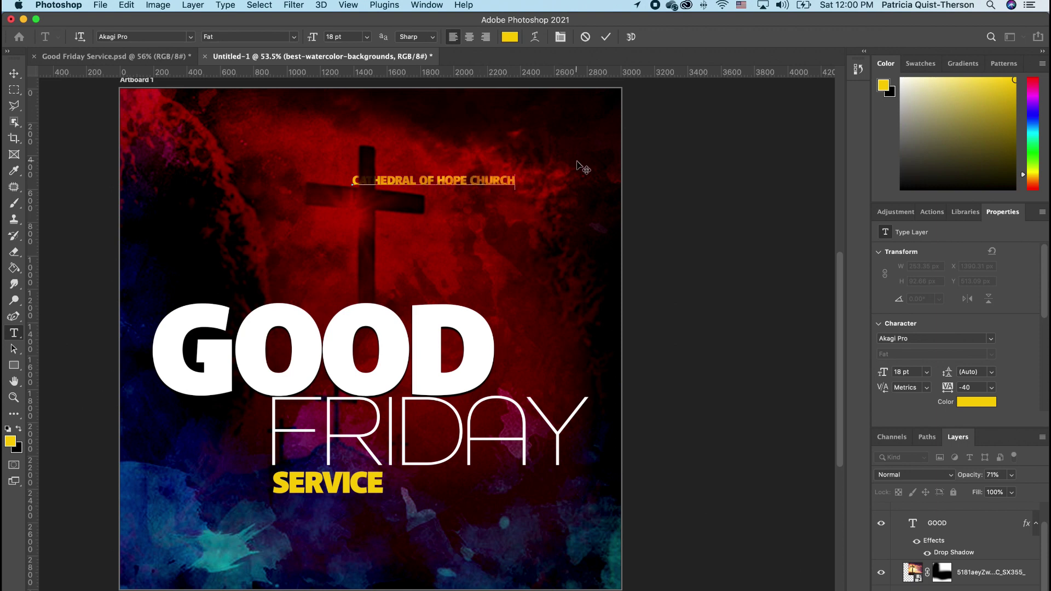
key("super+Return")
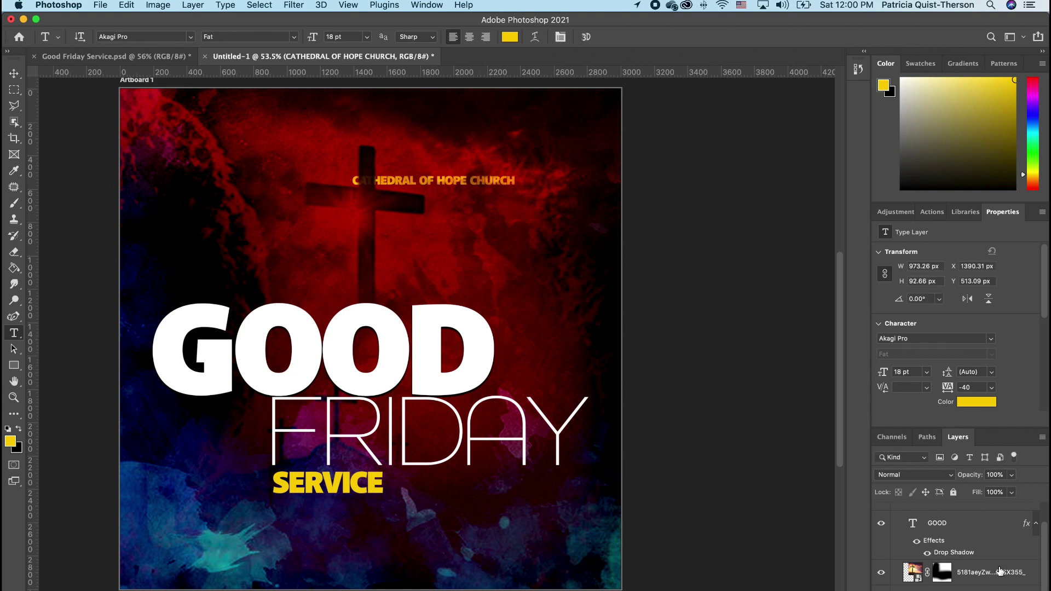
scroll(955, 547, "down", 2)
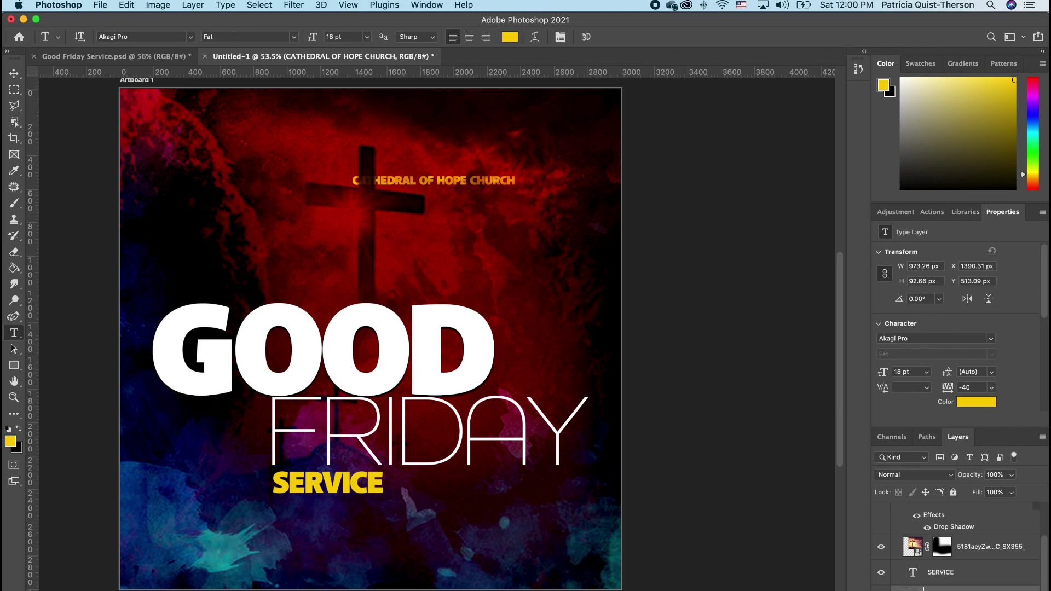
left_click_drag(985, 546, 1012, 585)
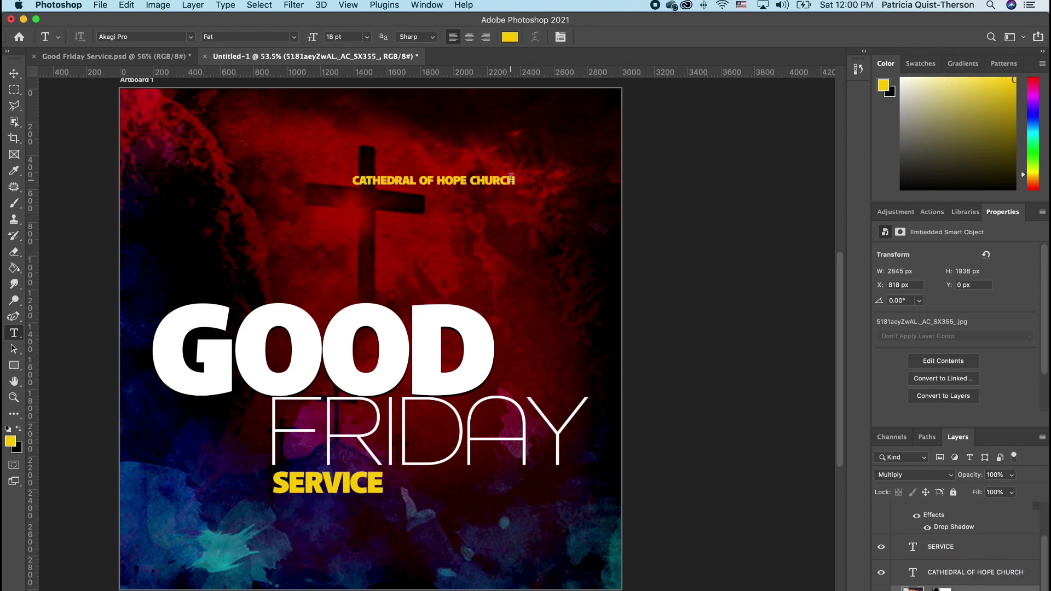
left_click_drag(514, 175, 328, 180)
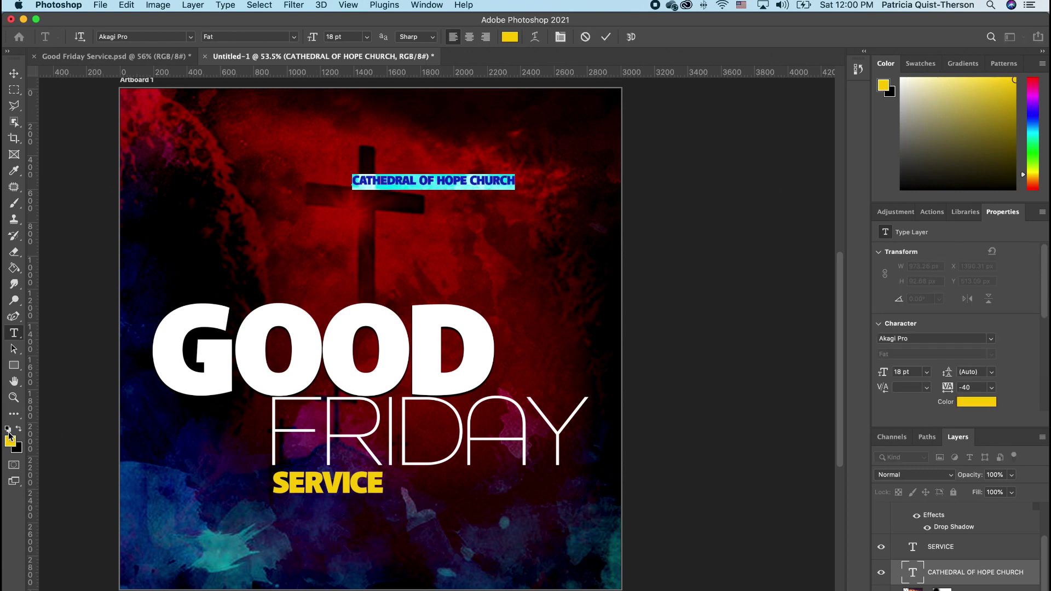
Recolour the CATHEDRAL OF HOPE CHURCH text white and reselect it.
left_click(510, 36)
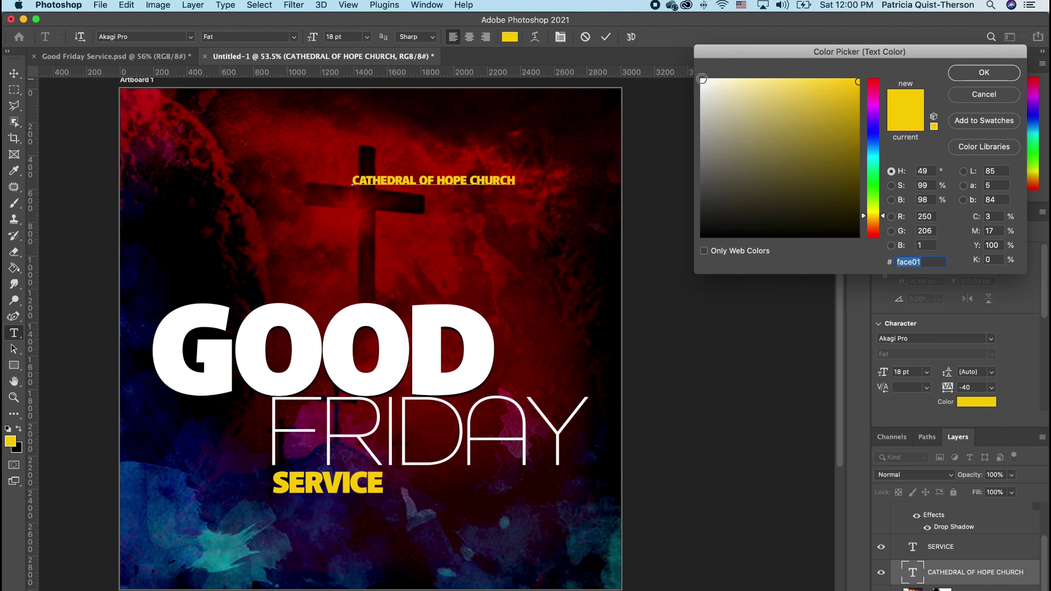
left_click(702, 80)
left_click(984, 72)
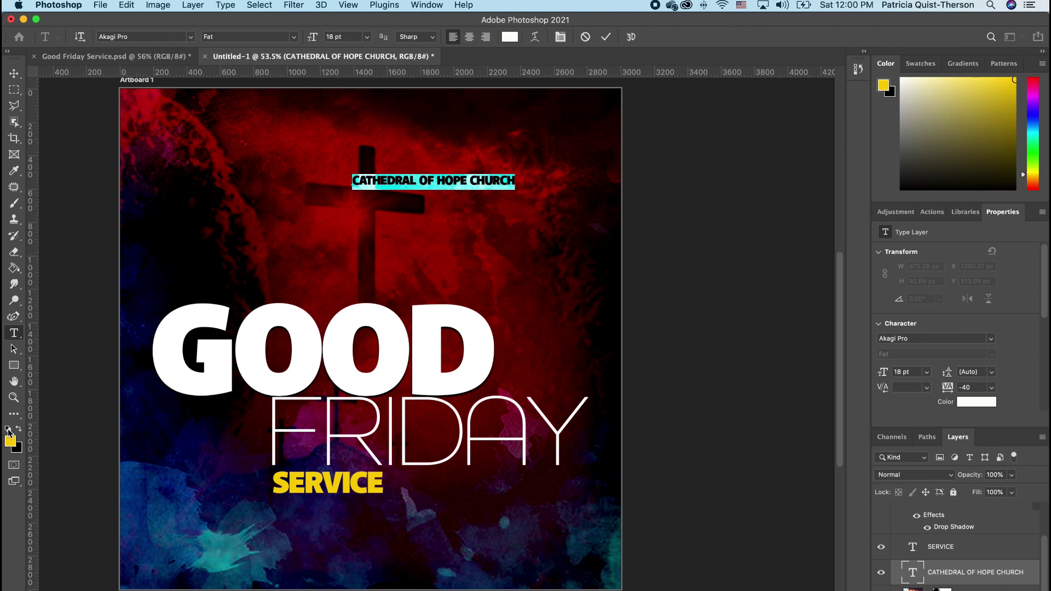
left_click(8, 430)
left_click(19, 431)
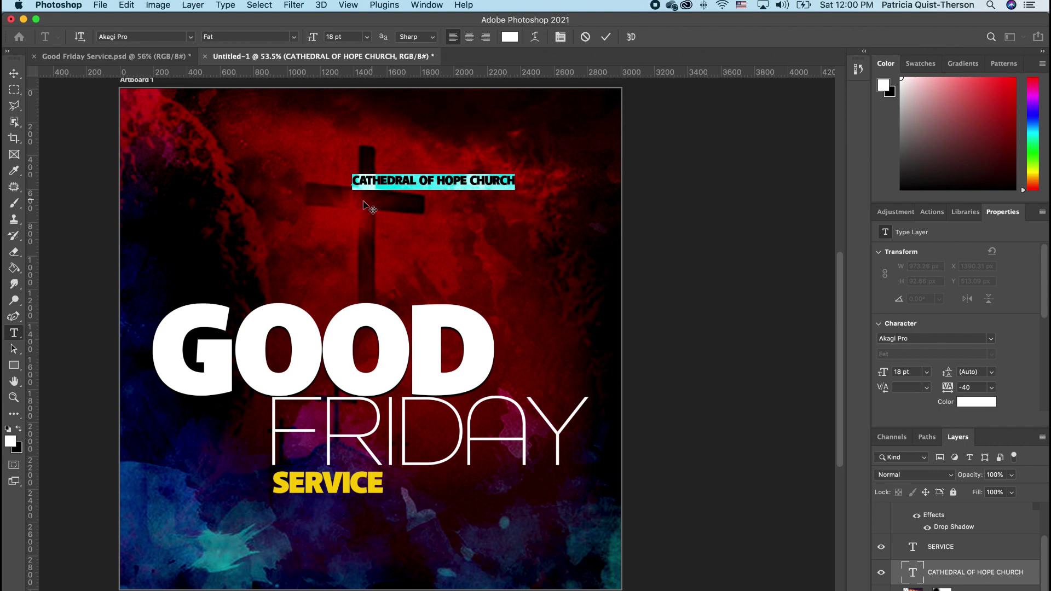
left_click(391, 181)
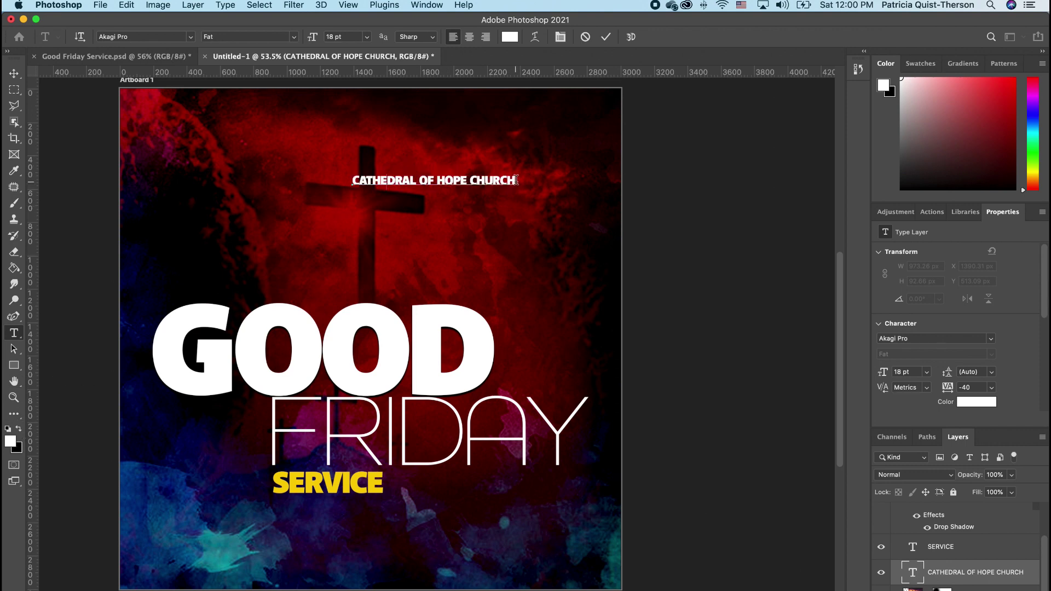
left_click_drag(510, 182, 351, 181)
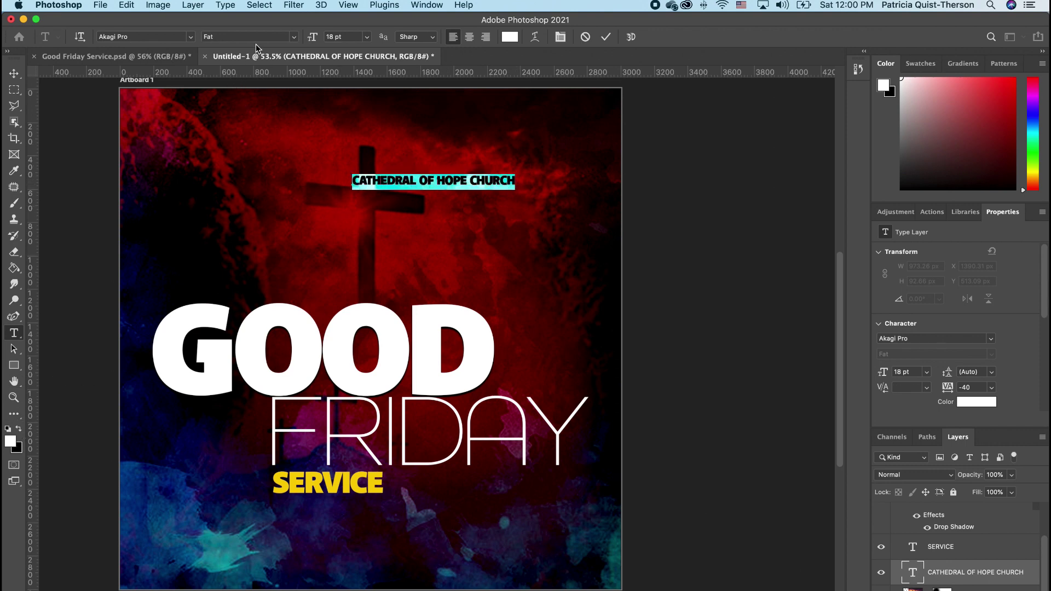
Set the church name in Avenir Next Regular and move it just above GOOD.
left_click(190, 37)
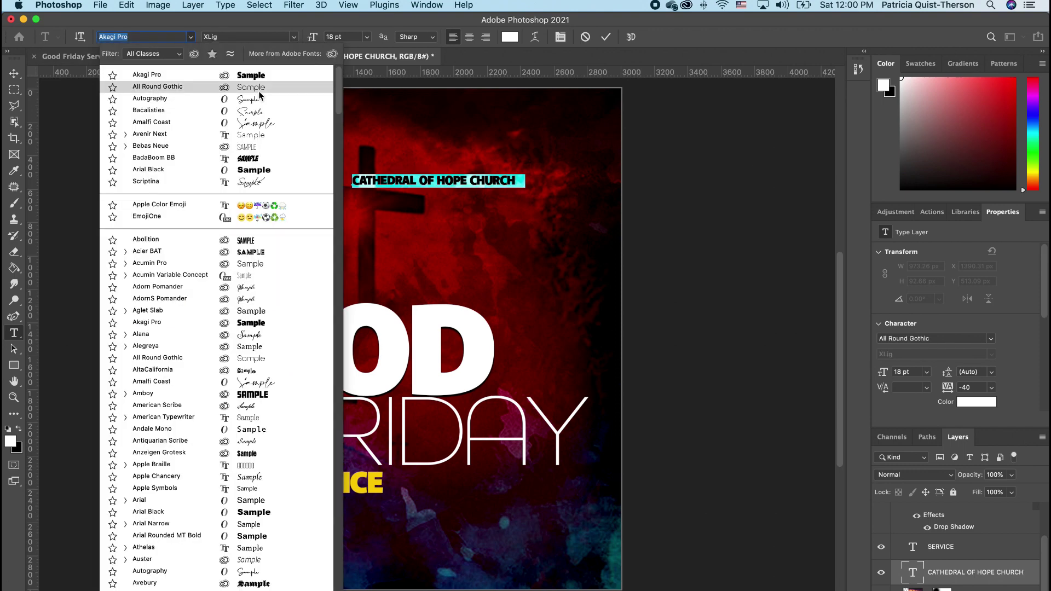
left_click(258, 135)
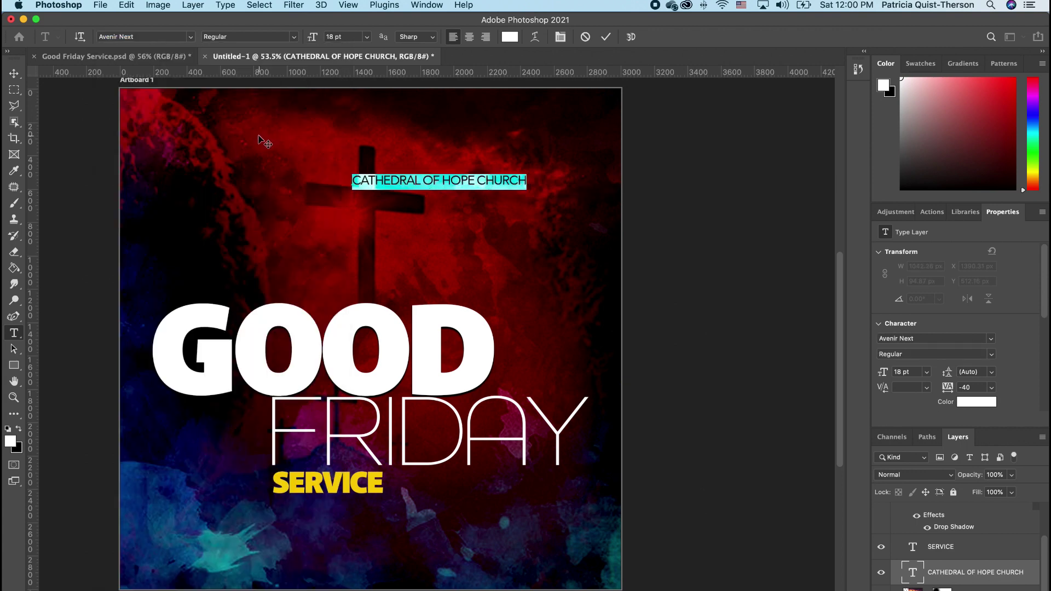
left_click(14, 72)
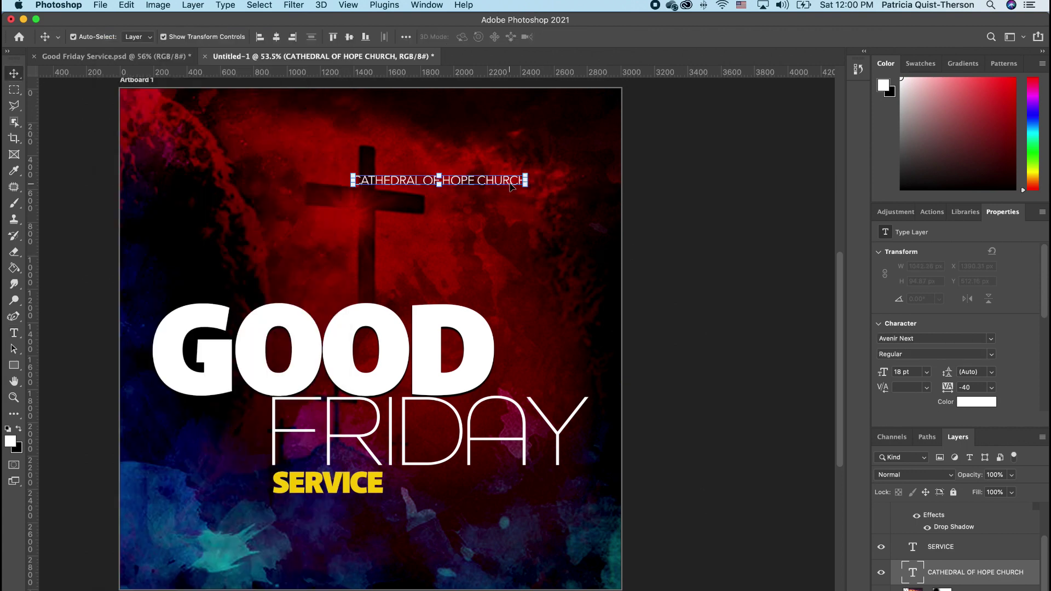
left_click_drag(515, 180, 471, 294)
left_click(478, 252)
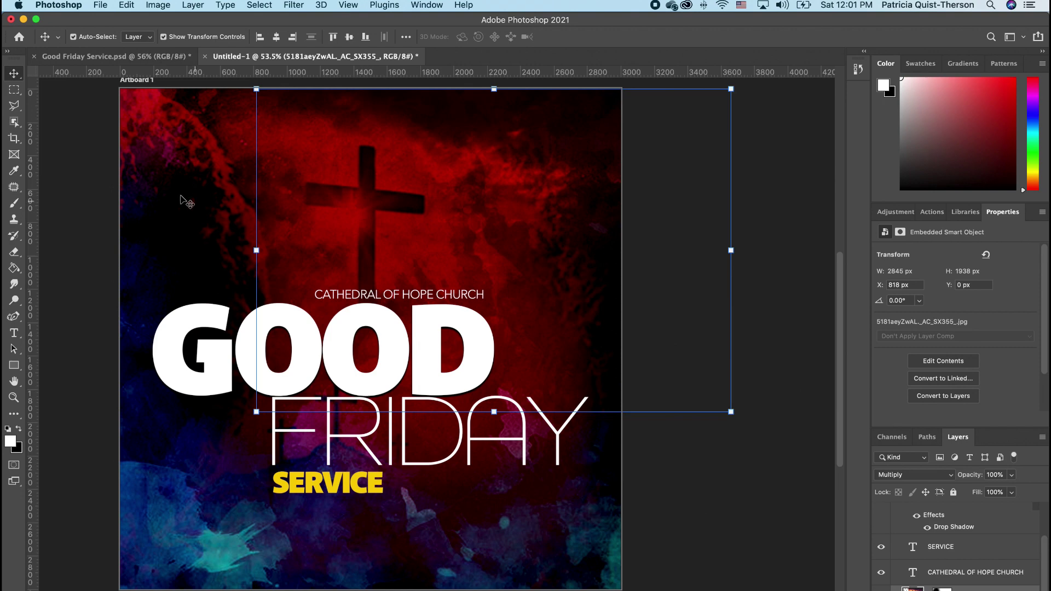
Place the church logo left of the church name, using Good Friday Service.psd as reference.
left_click(147, 57)
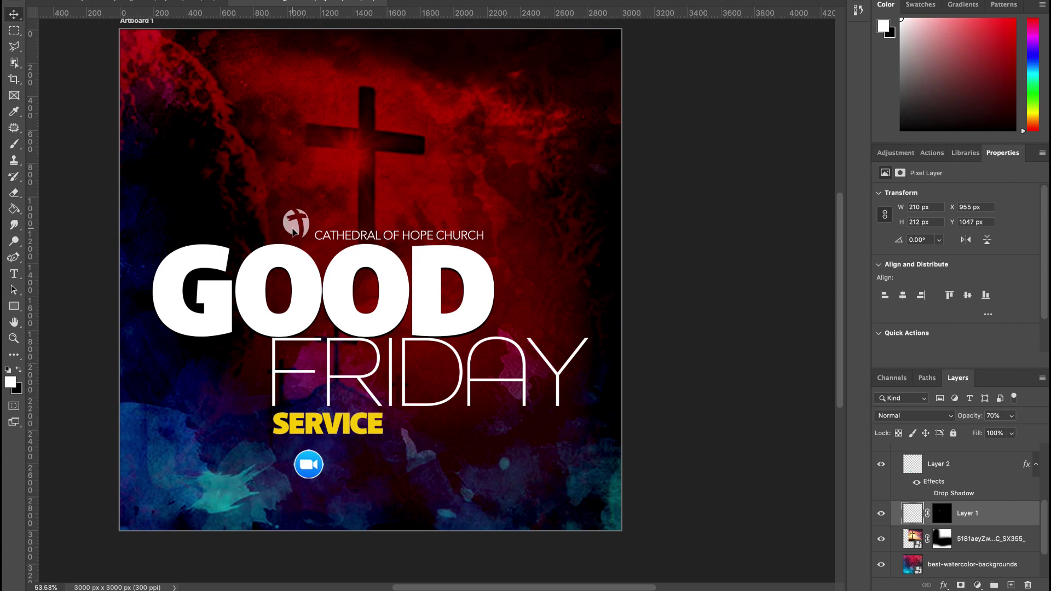
left_click_drag(294, 233, 296, 234)
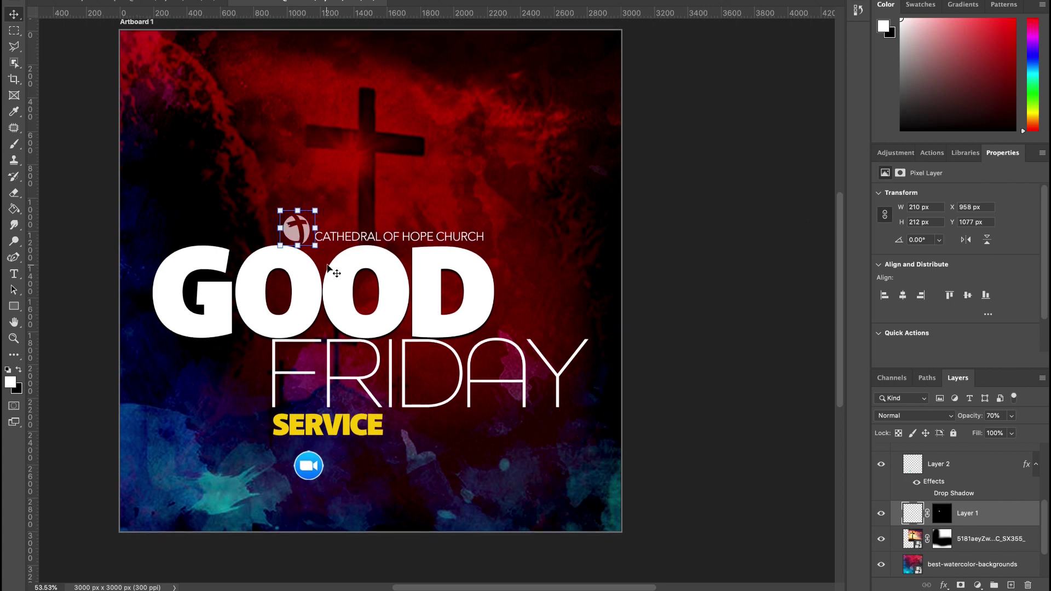
scroll(310, 226, "down", 2)
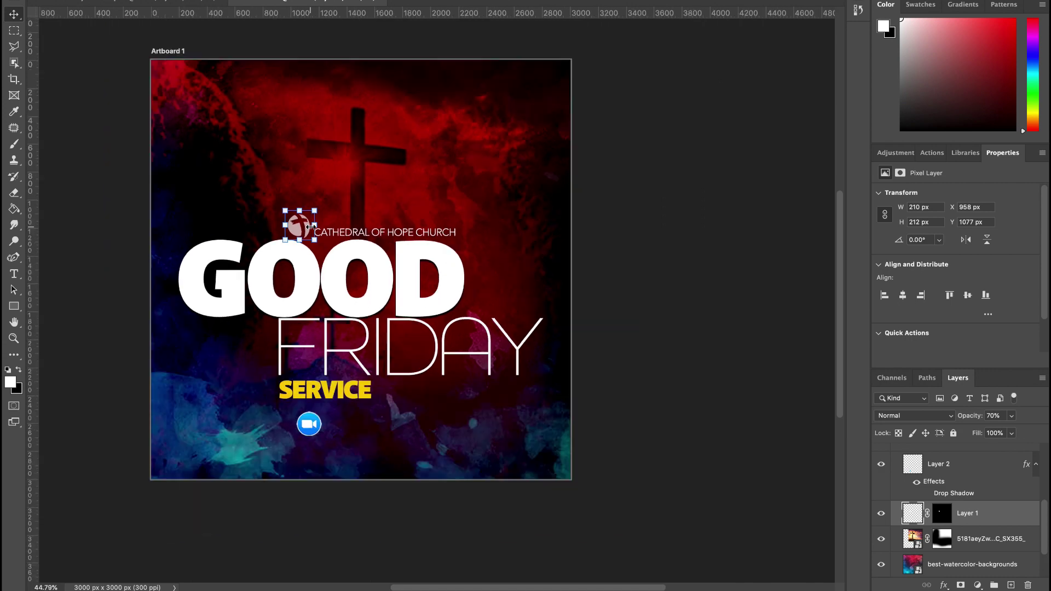
left_click(13, 338)
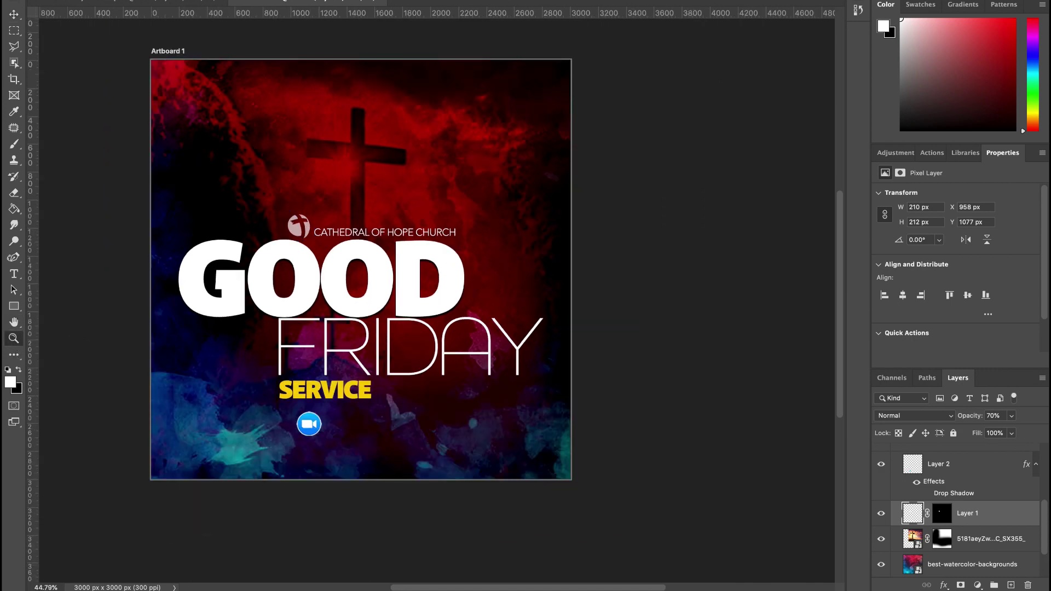
scroll(463, 96, "up", 2)
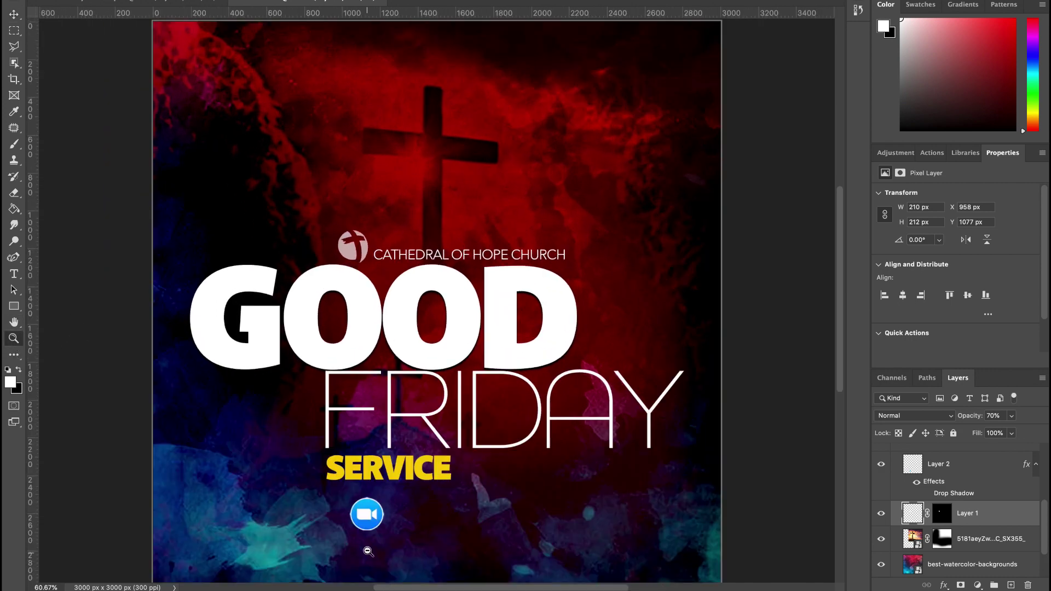
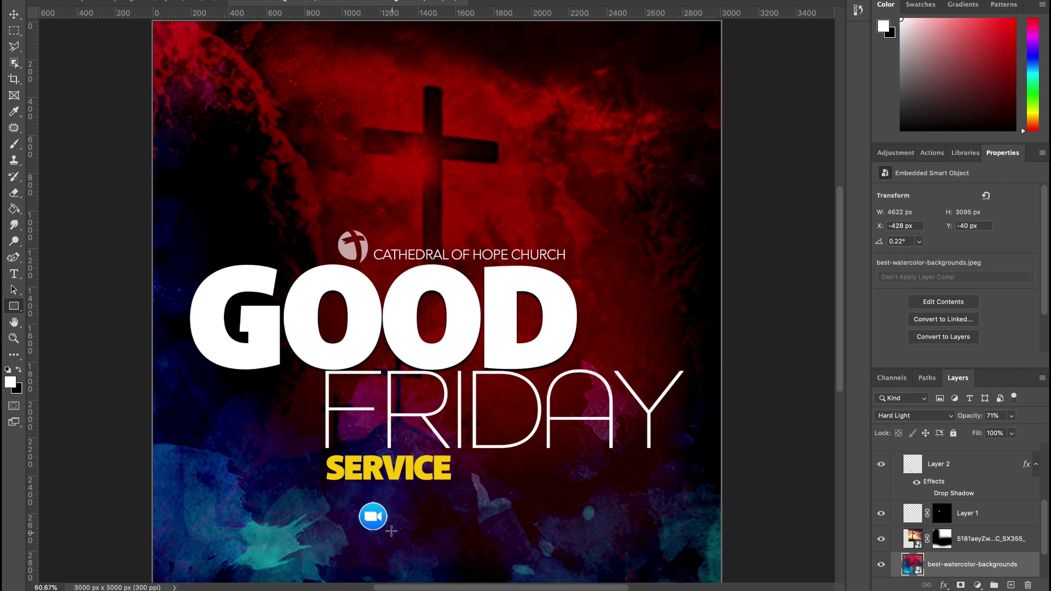
Draw a long thin rectangle across the Zoom icon and round its corners to 57 px.
left_click_drag(261, 498, 524, 520)
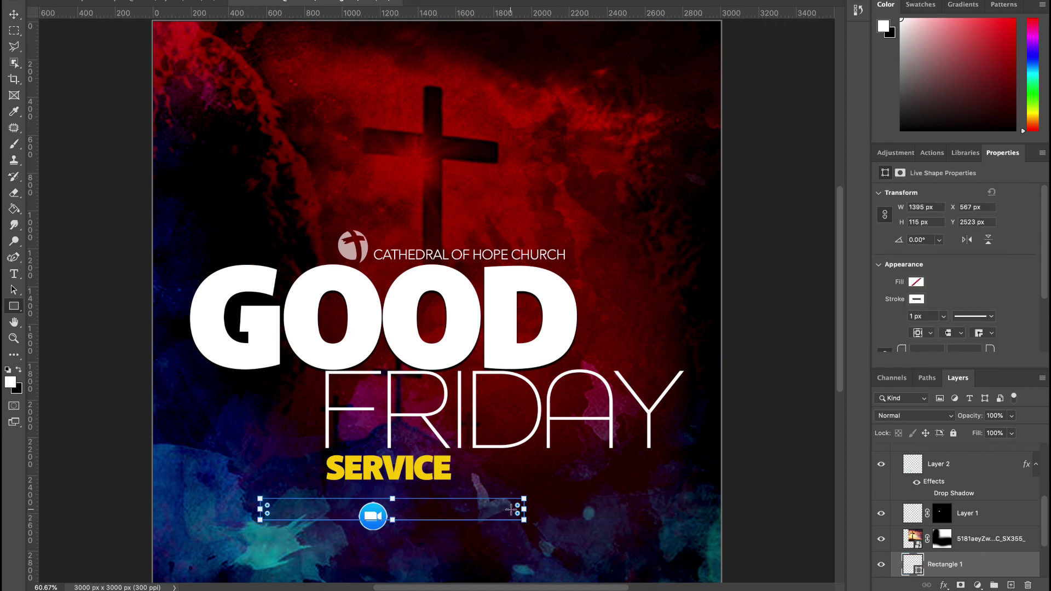
left_click_drag(519, 509, 515, 510)
scroll(1042, 259, "down", 2)
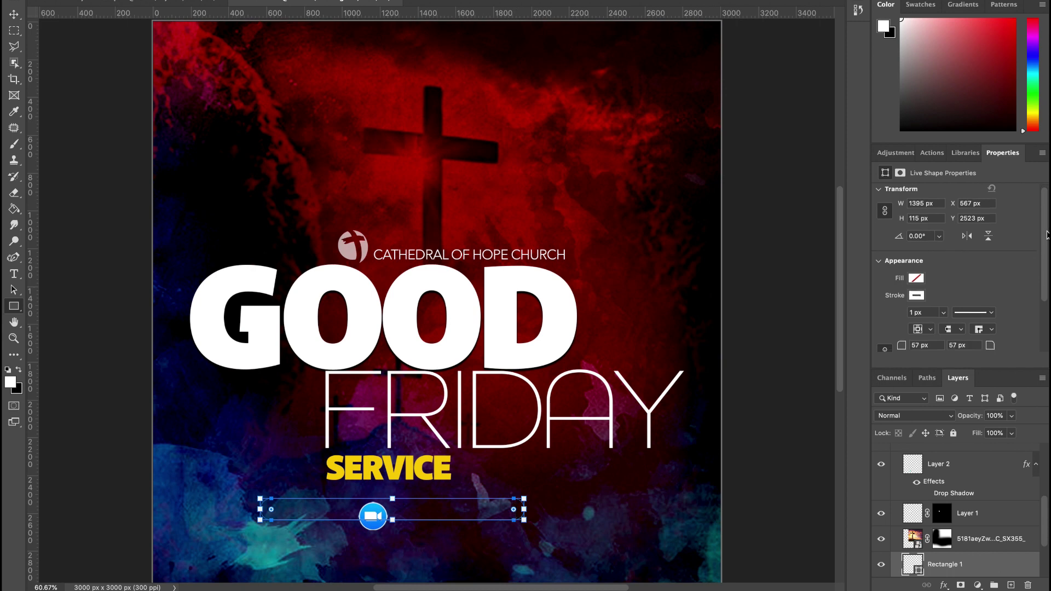
left_click_drag(1043, 259, 1039, 272)
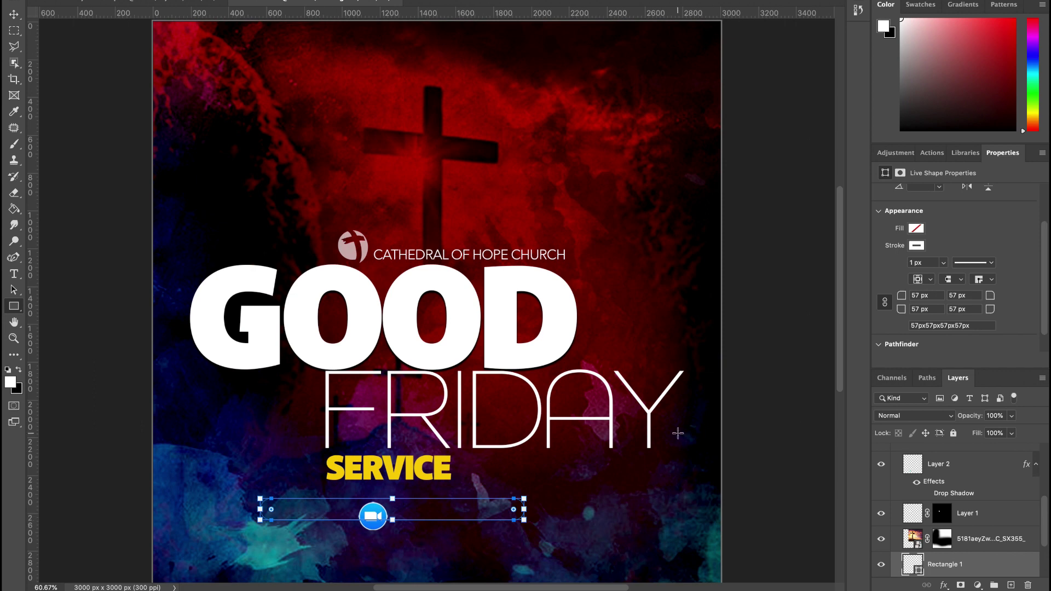
Unlink the corner radii and set one corner of the bar to 0 px.
left_click(885, 303)
left_click(962, 309)
type("0")
left_click(974, 296)
double_click(974, 299)
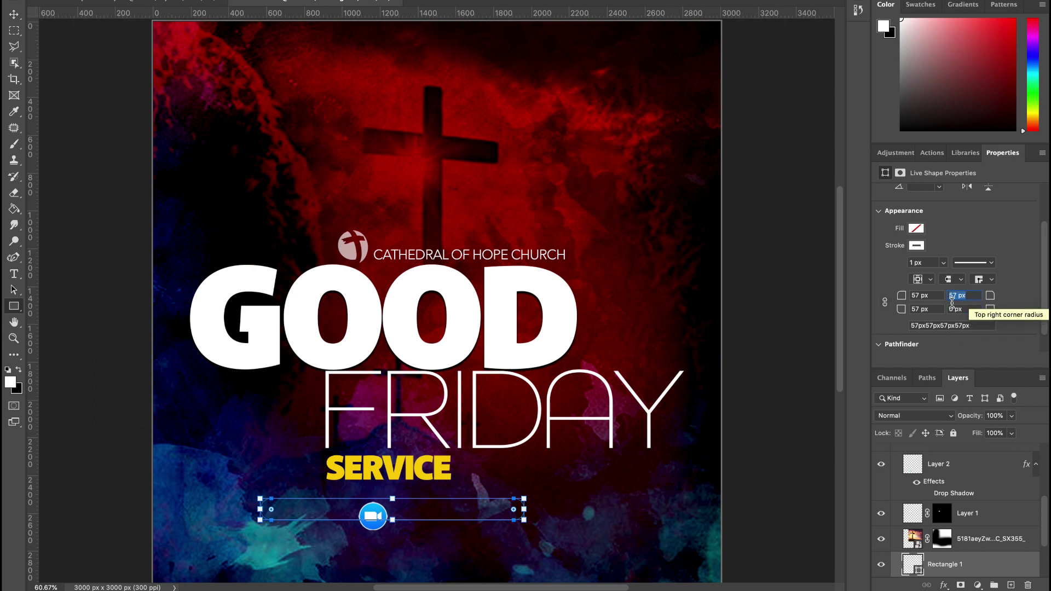
left_click(14, 14)
left_click(565, 534)
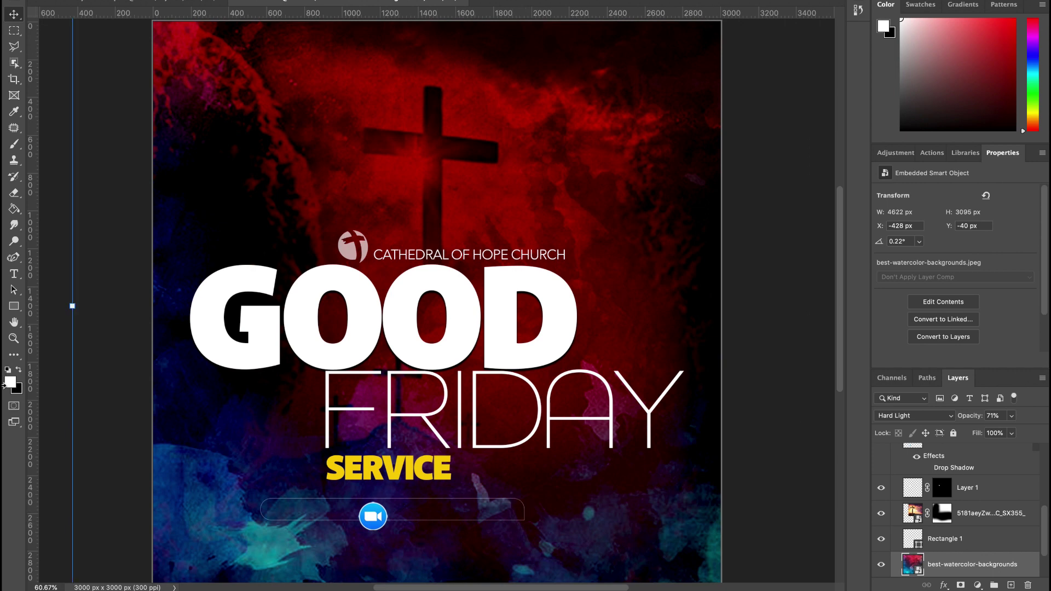
Select the Rectangle 1 bar and review its stroke and fill settings in Properties.
left_click(14, 289)
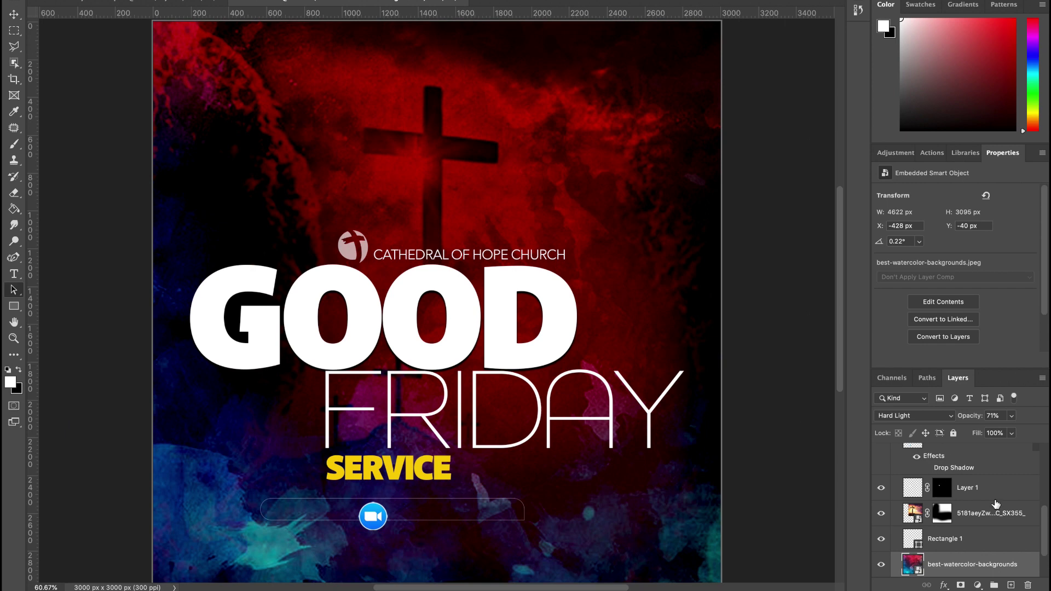
left_click(962, 542)
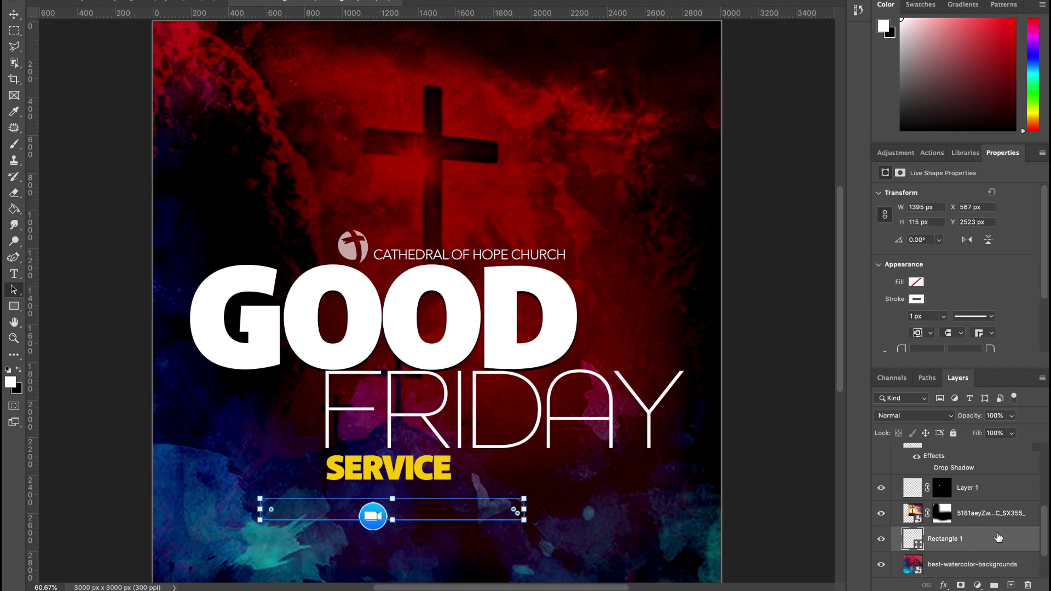
left_click(916, 300)
left_click(948, 300)
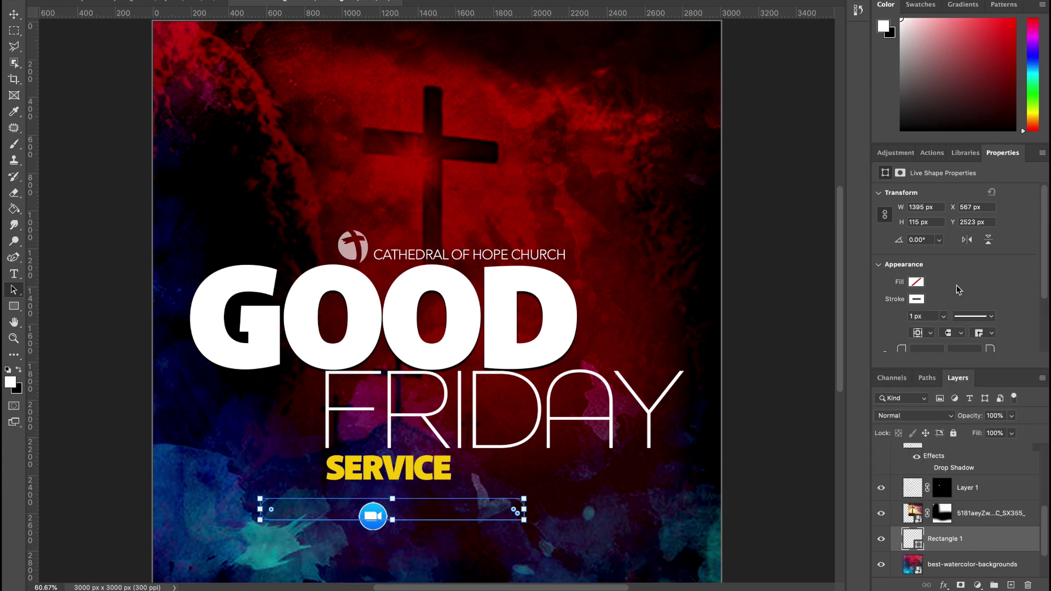
left_click(943, 317)
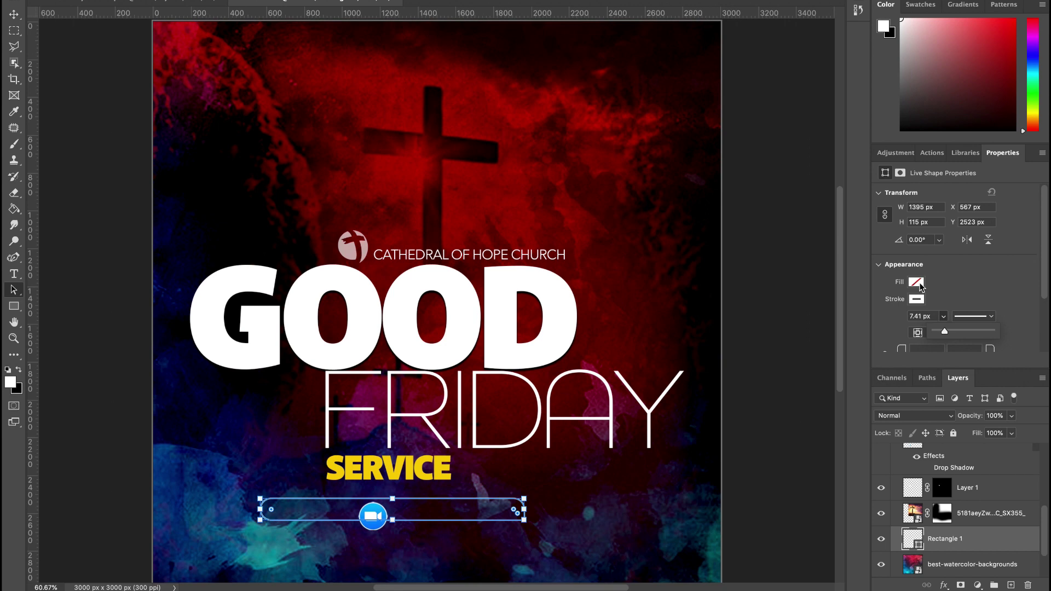
left_click(916, 283)
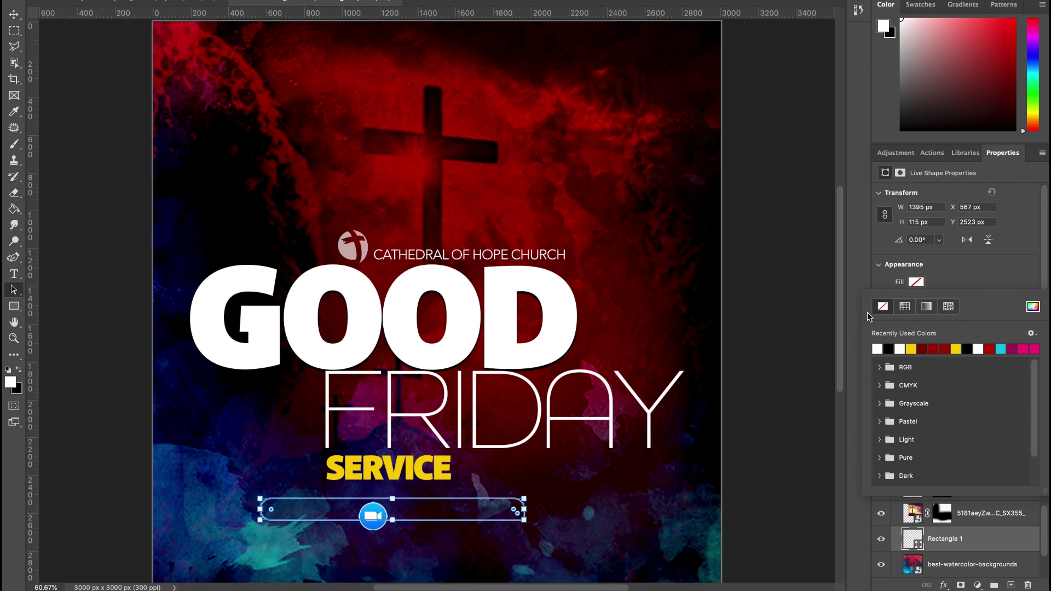
left_click(998, 268)
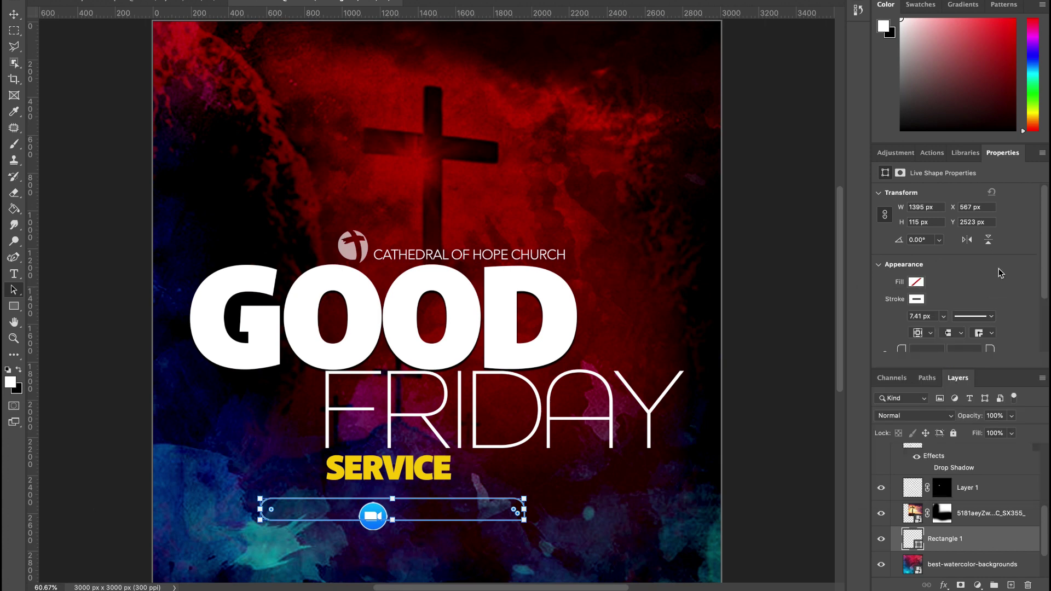
Thin the bar's outline from 7.41 px to 1.96 px.
left_click(539, 483)
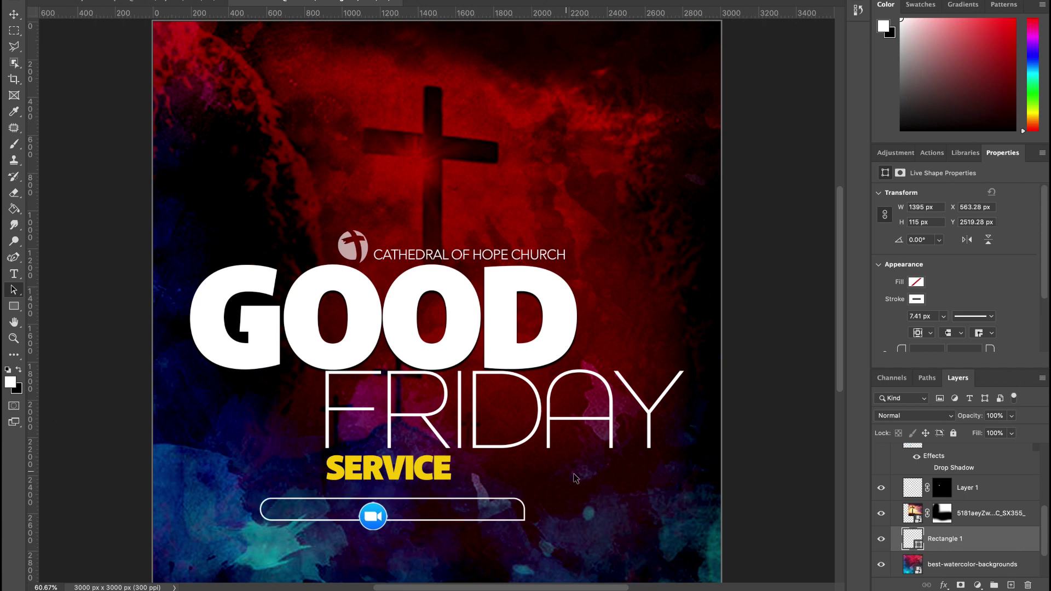
left_click(521, 499)
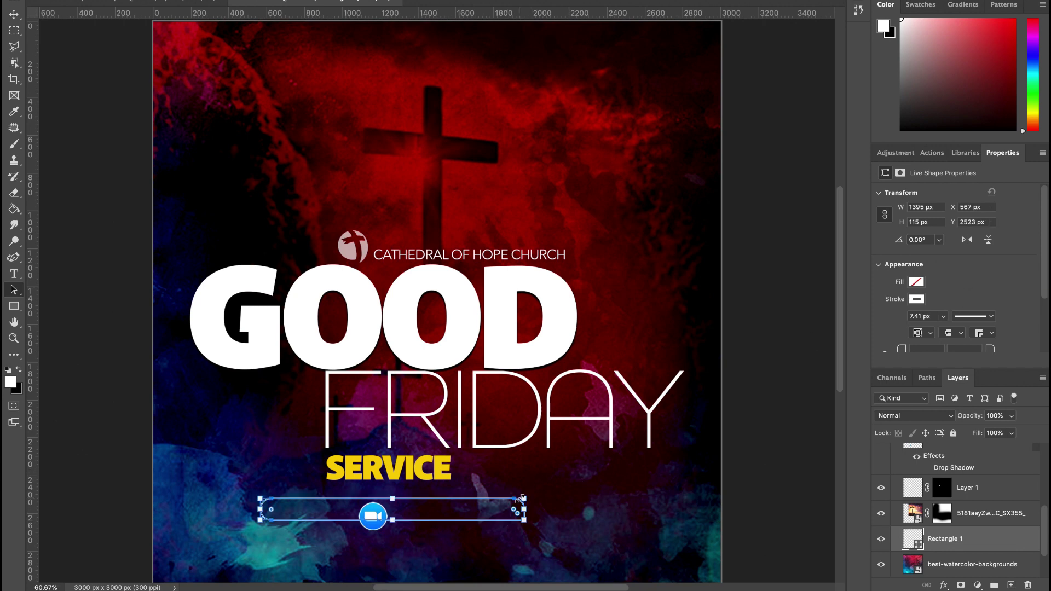
left_click(929, 316)
left_click(943, 317)
left_click_drag(944, 331, 943, 332)
Make the bar's outline yellow.
left_click(916, 300)
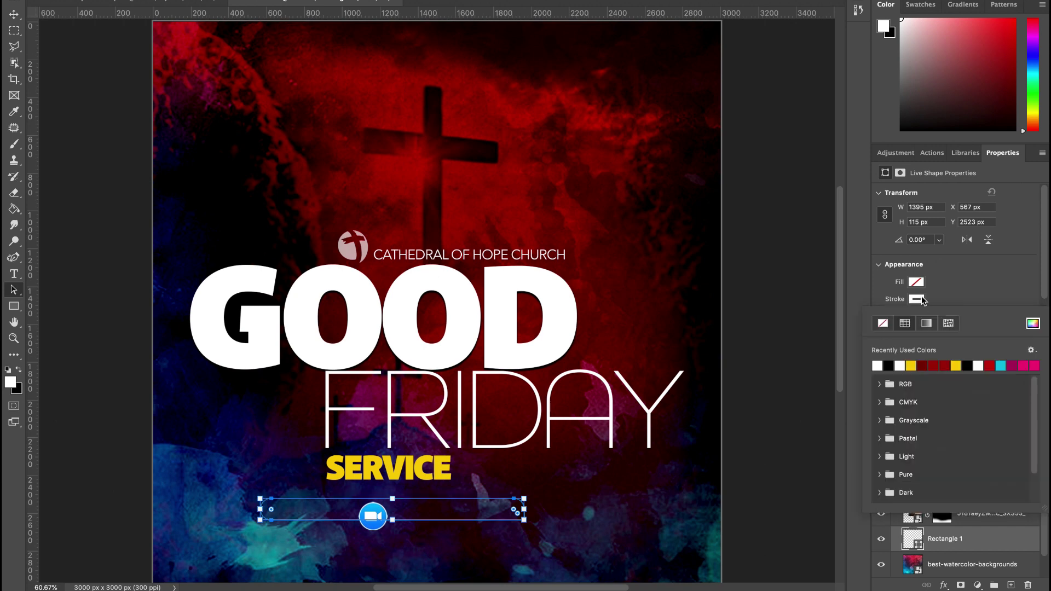
left_click(912, 365)
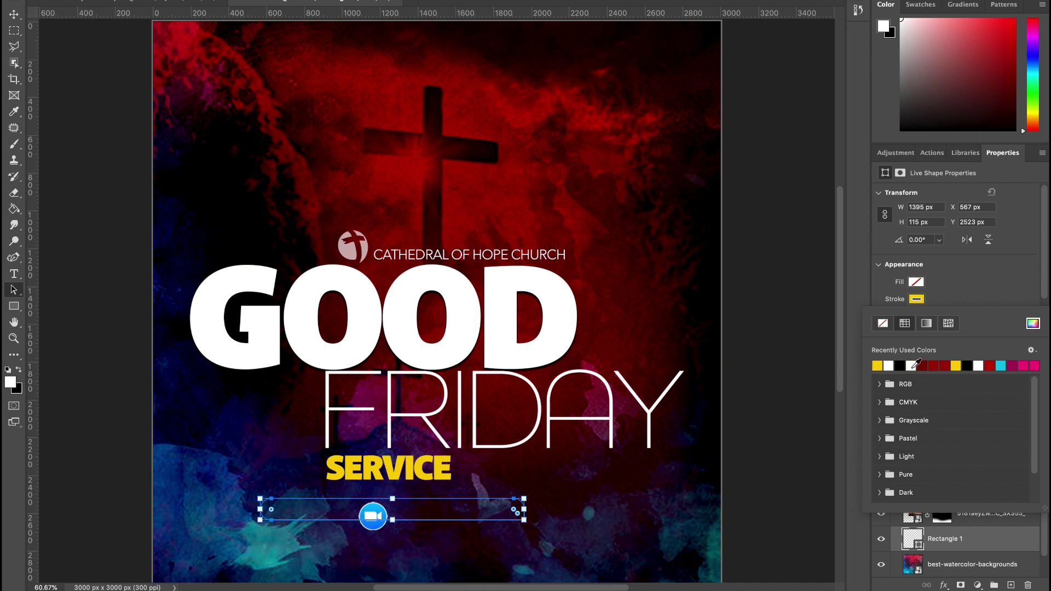
left_click(984, 284)
left_click(14, 12)
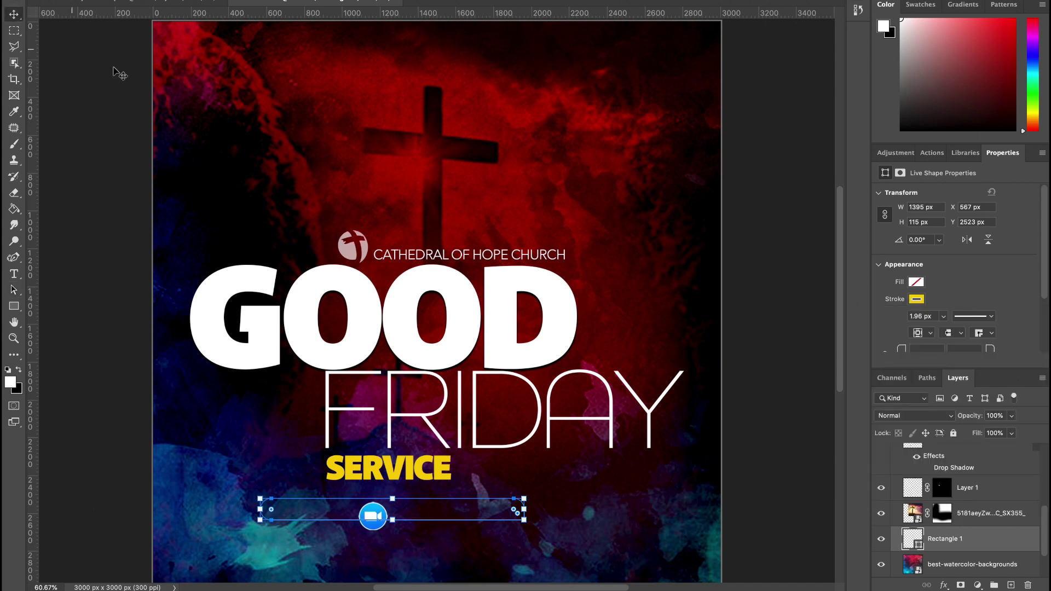
left_click(561, 482)
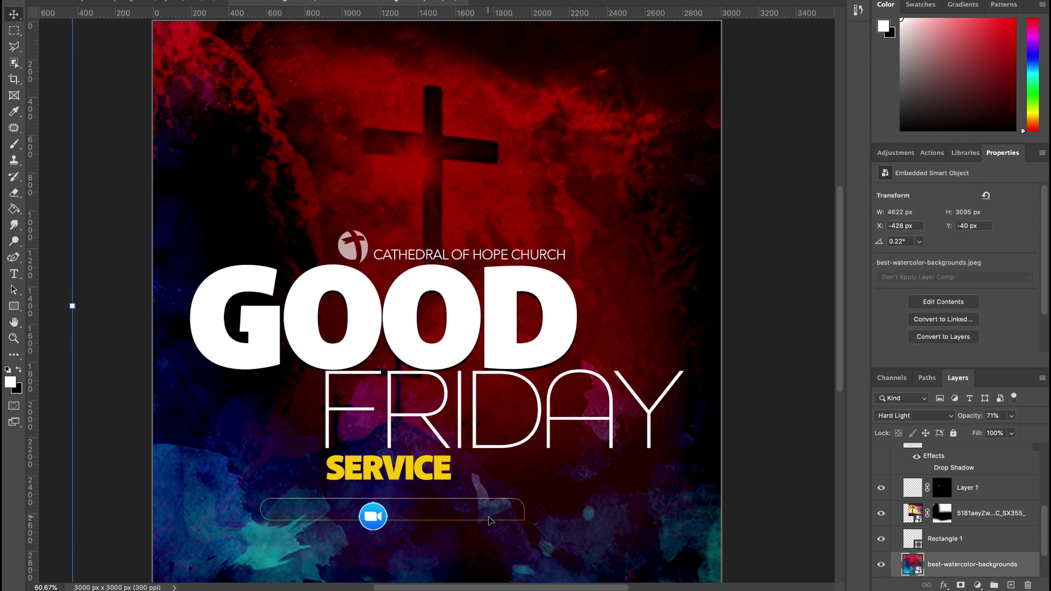
Slide the bar right and place the Zoom icon at its left end (X 1143, Y 2455 px).
left_click_drag(513, 502, 578, 503)
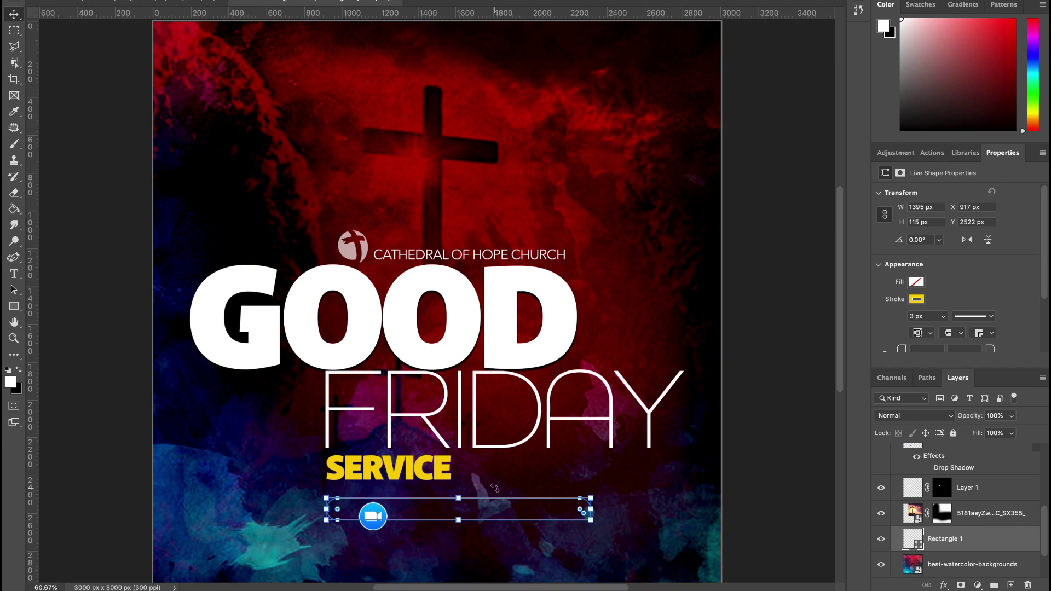
left_click(548, 483)
left_click(377, 523)
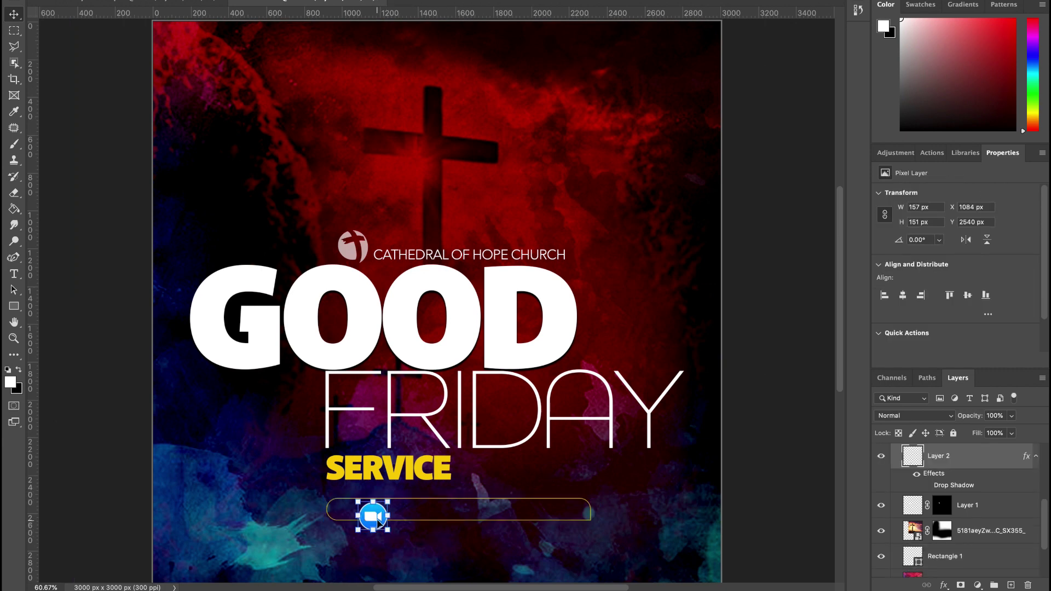
left_click_drag(378, 523, 387, 508)
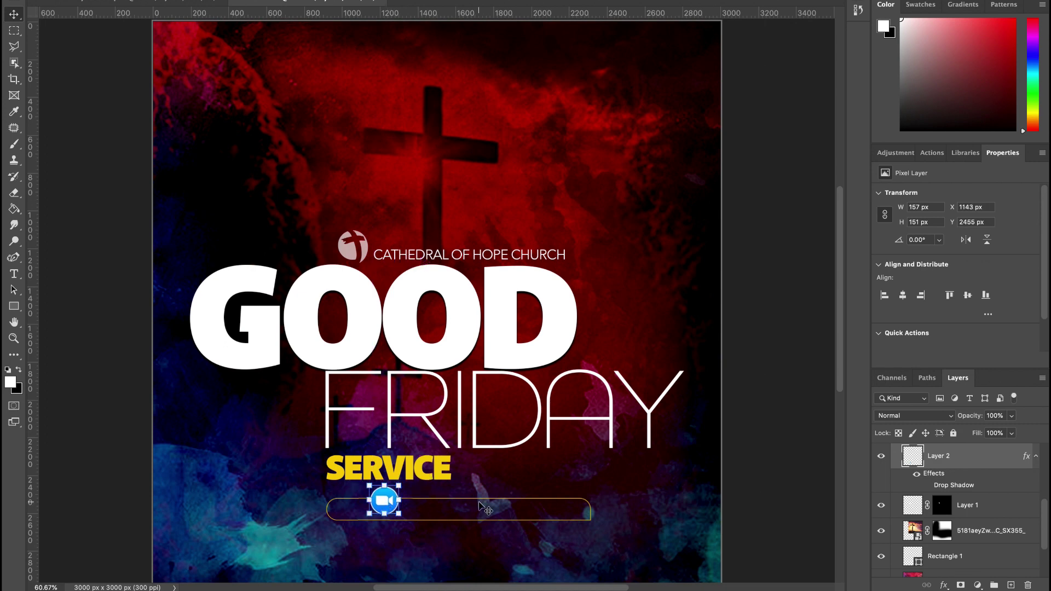
left_click(484, 510)
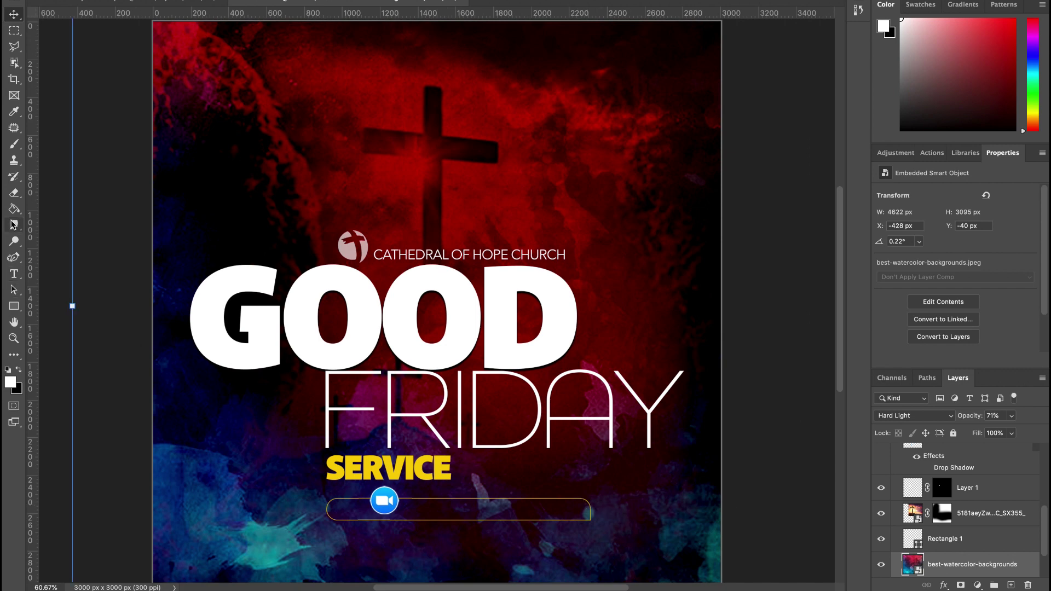
Add a text layer with the MEETING ID label followed by the meeting number.
left_click(14, 274)
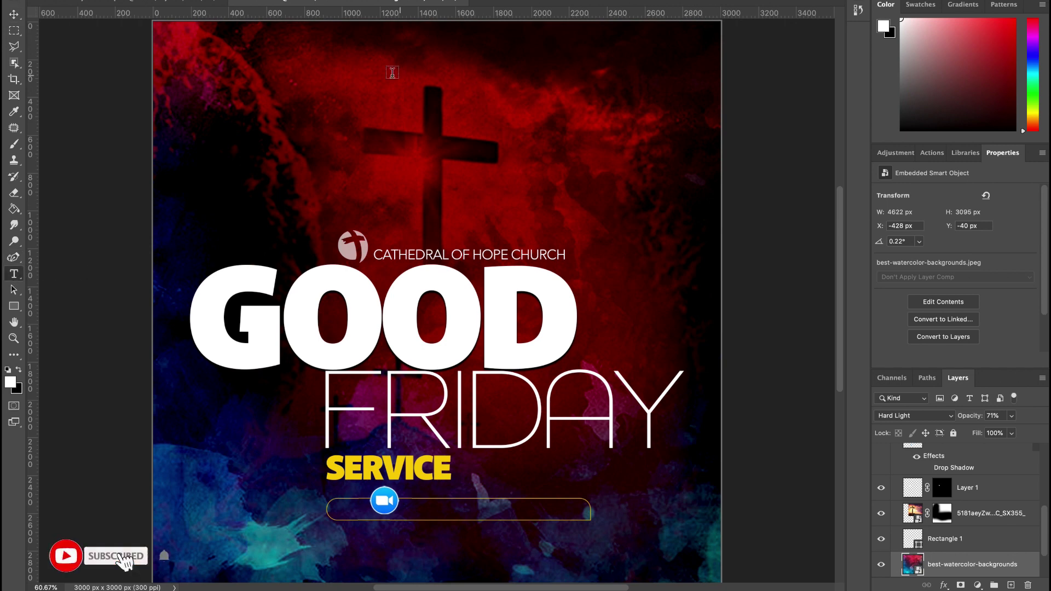
left_click(335, 140)
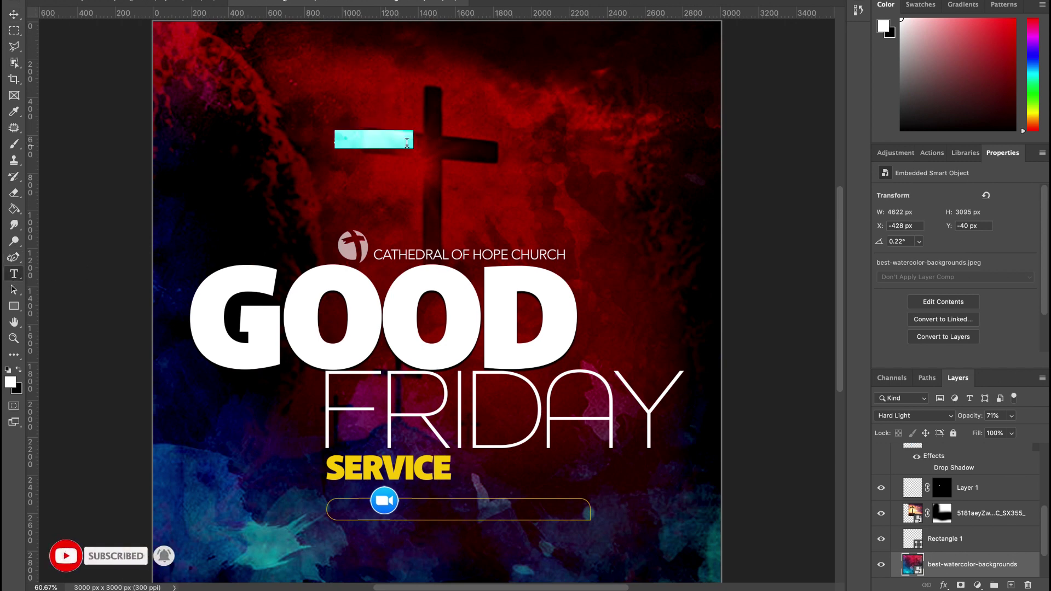
type("MEETING I")
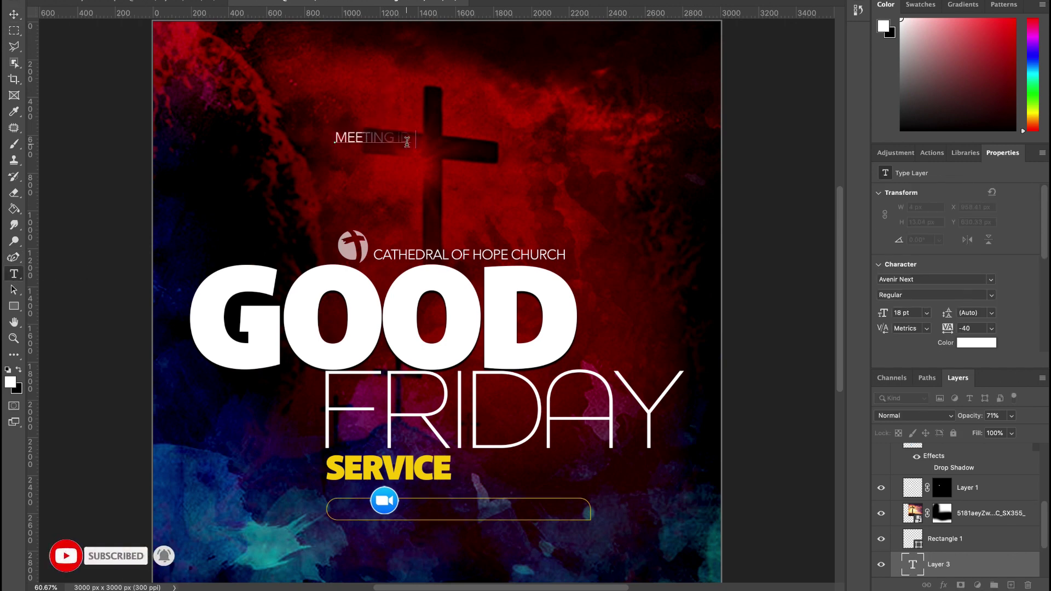
type("D | 1235472802")
key("ctrl+Return")
Move the cross layer below the meeting text and place the text in the bar beside the Zoom icon.
left_click_drag(359, 137, 345, 144)
left_click_drag(972, 542, 947, 553)
left_click_drag(377, 140, 476, 389)
left_click_drag(476, 447, 405, 570)
Set the MEETING ID label to Avenir Next Medium.
double_click(465, 571)
left_click(296, 37)
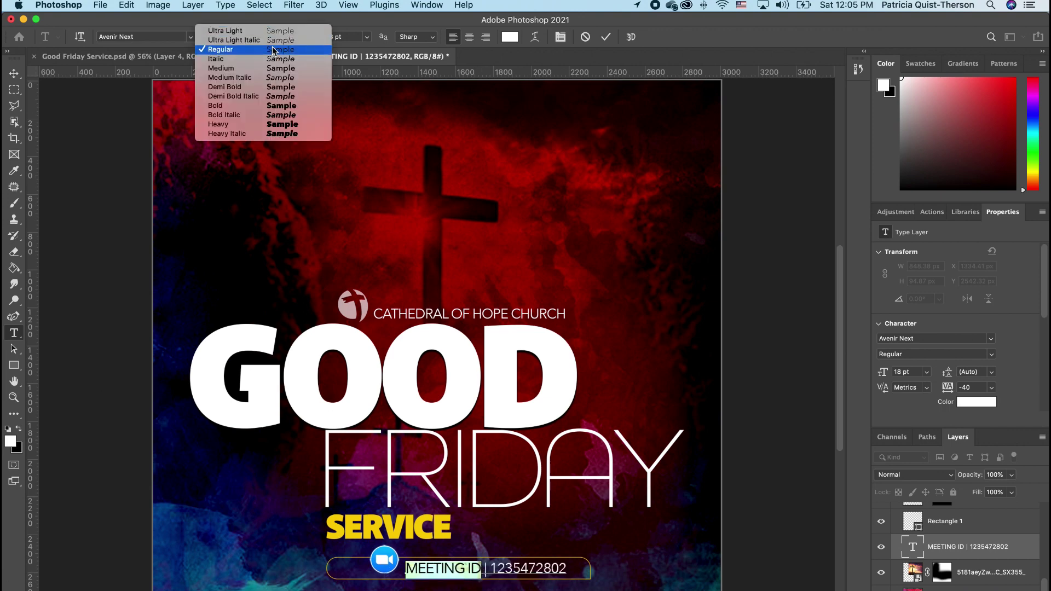
left_click(241, 70)
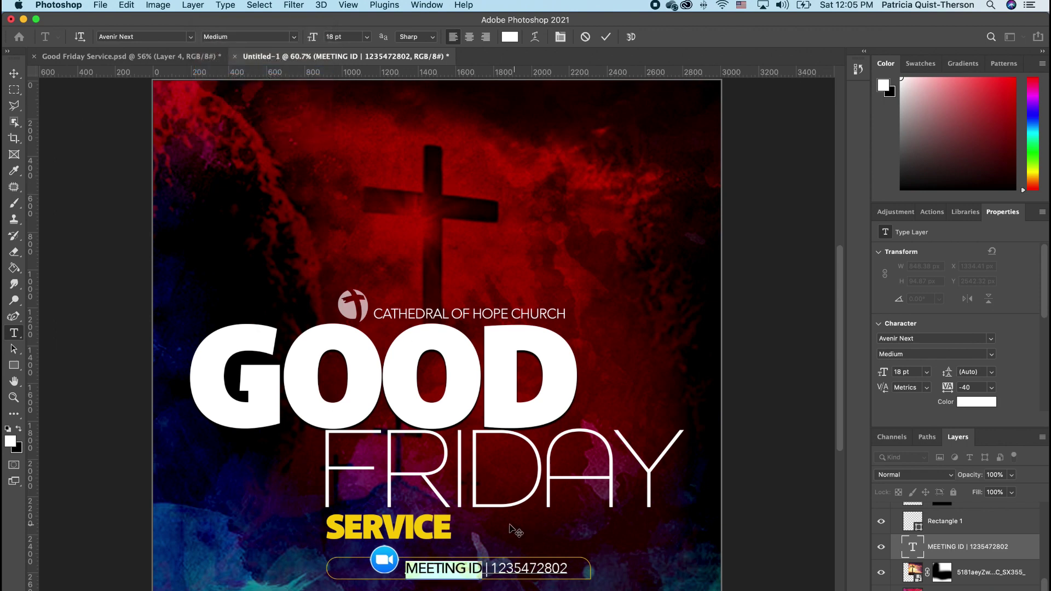
key("Escape")
key("v")
left_click(964, 523)
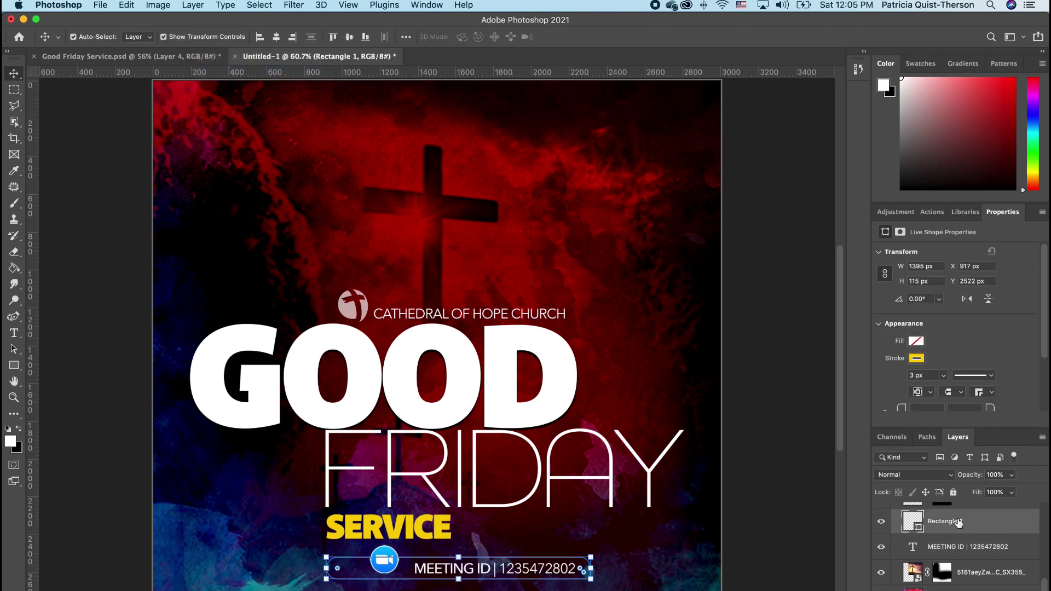
Convert the bar to a smart object, rasterize it, and erase its outline behind the Zoom icon.
right_click(965, 523)
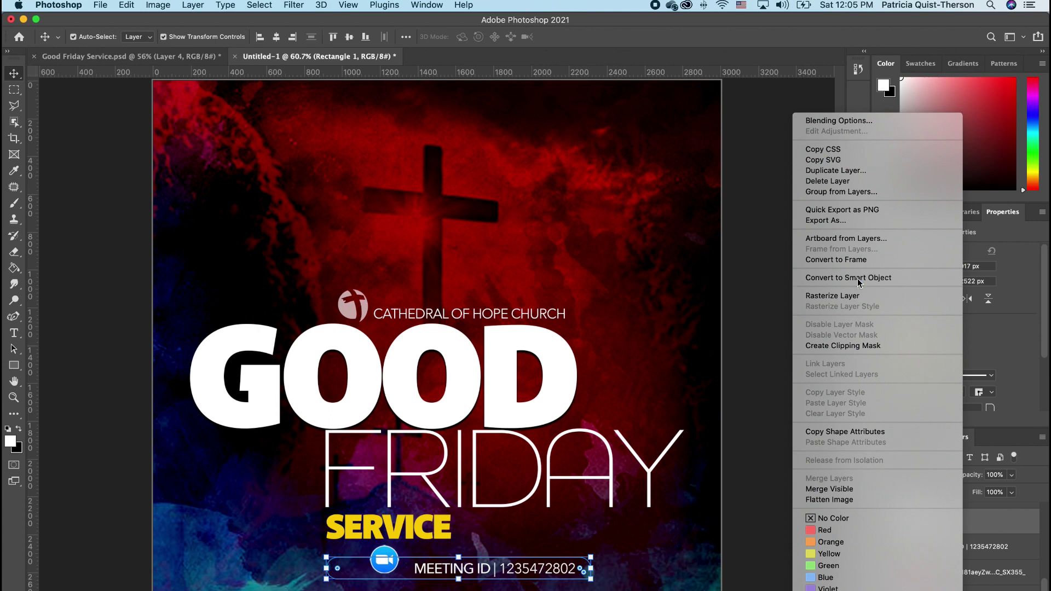
left_click(858, 280)
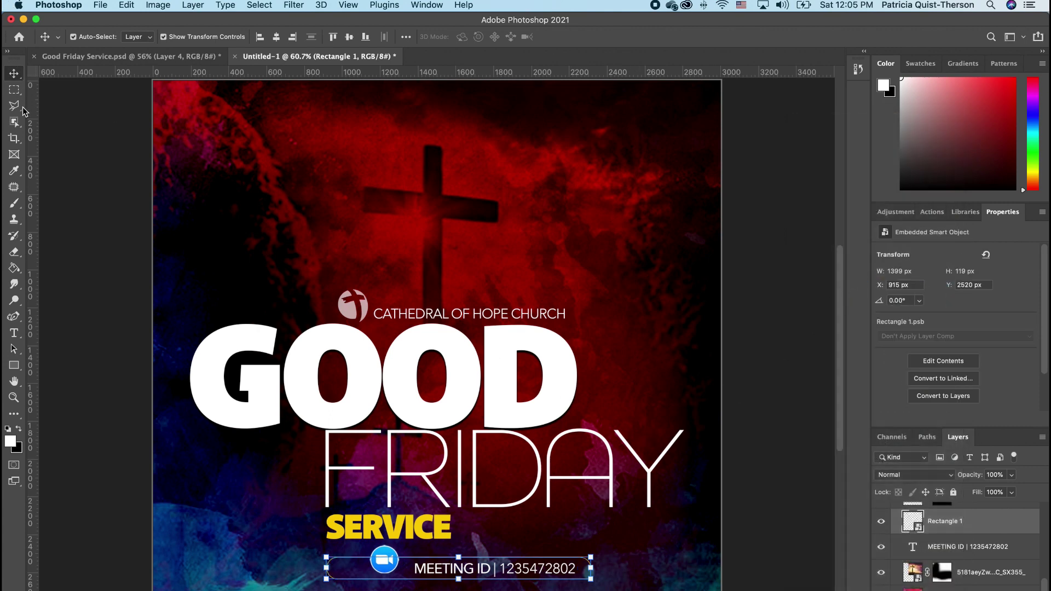
left_click(14, 90)
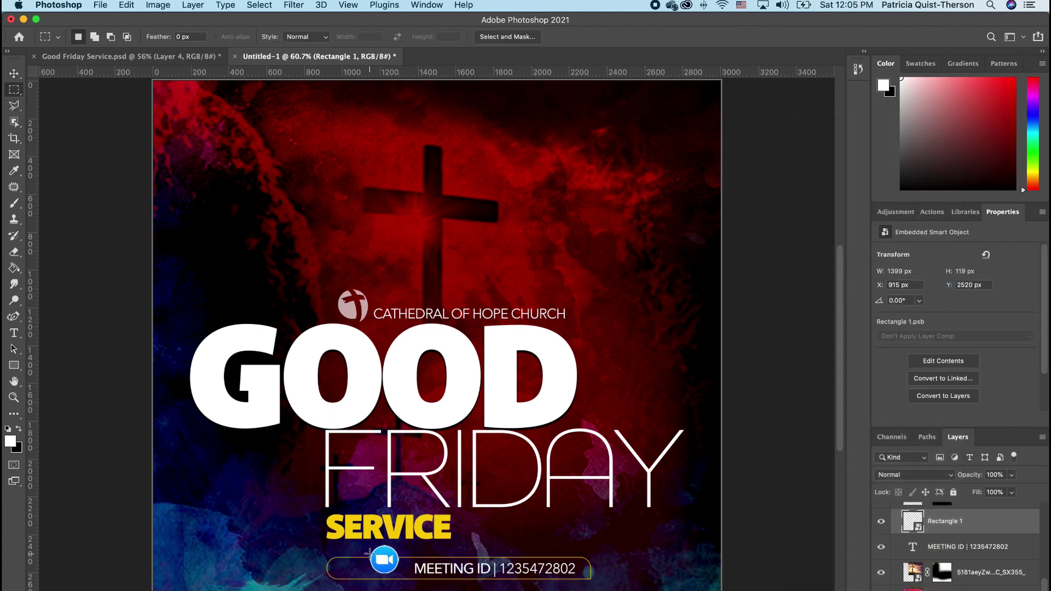
left_click_drag(364, 548, 404, 576)
key("e")
left_click(409, 565)
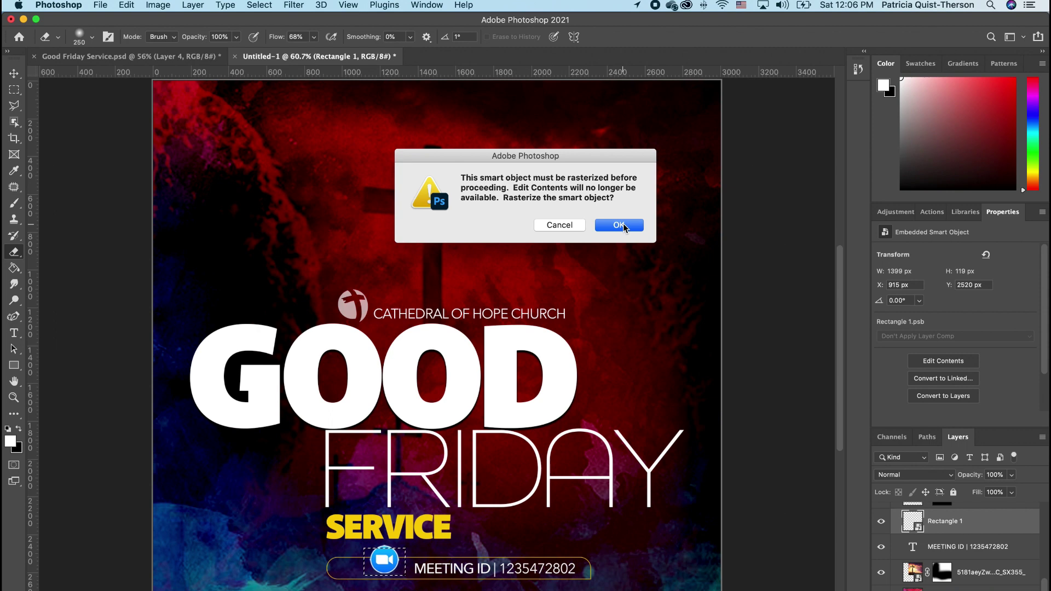
left_click(623, 226)
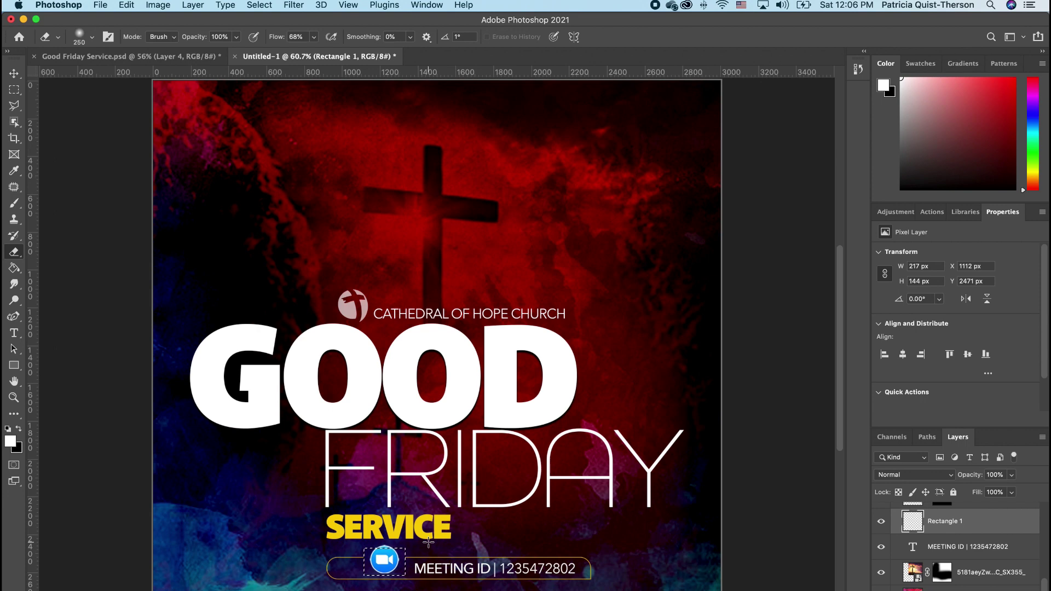
key("super+d")
Draw a thin 2974 × 25 px white-filled bar across the top of the flyer.
left_click(17, 370)
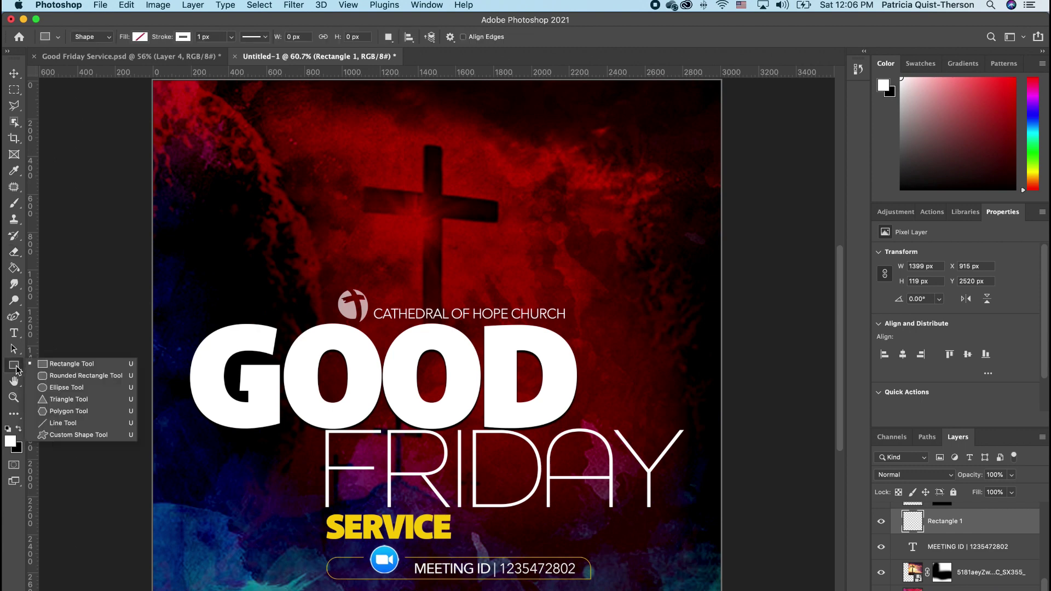
left_click(71, 364)
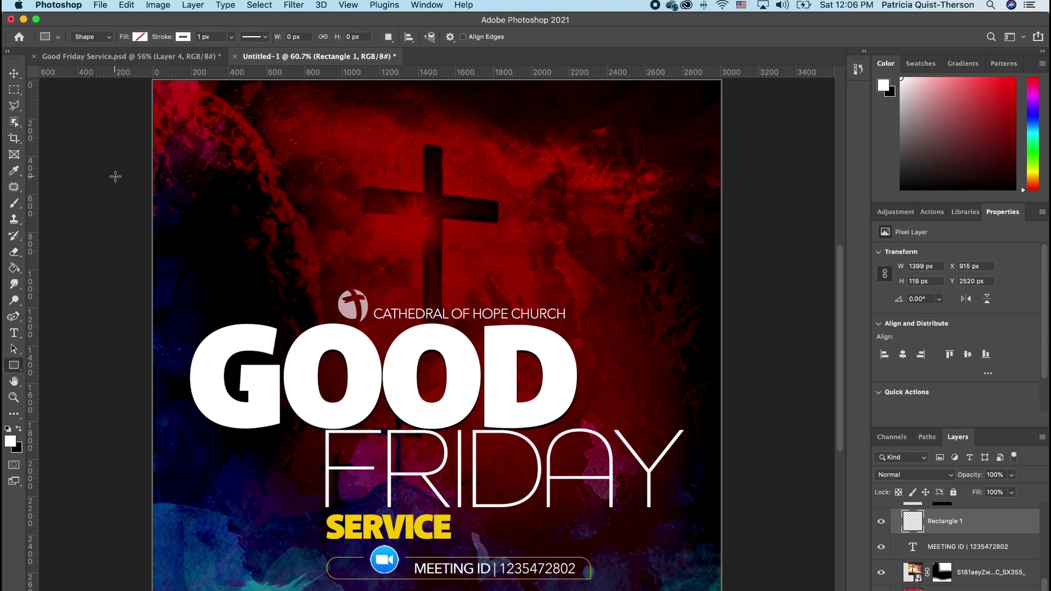
left_click_drag(156, 176, 718, 176)
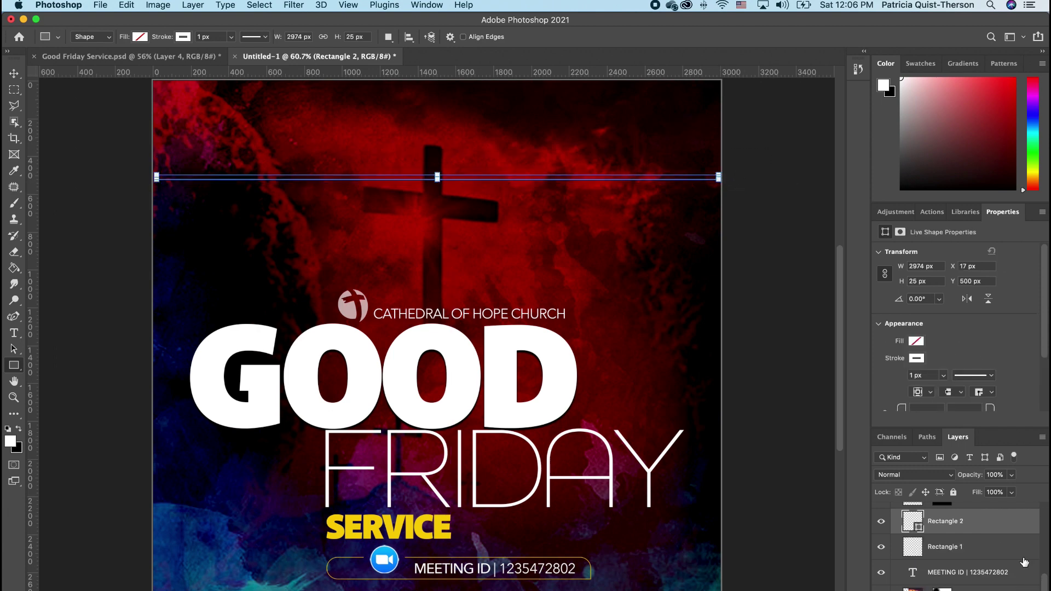
left_click(916, 341)
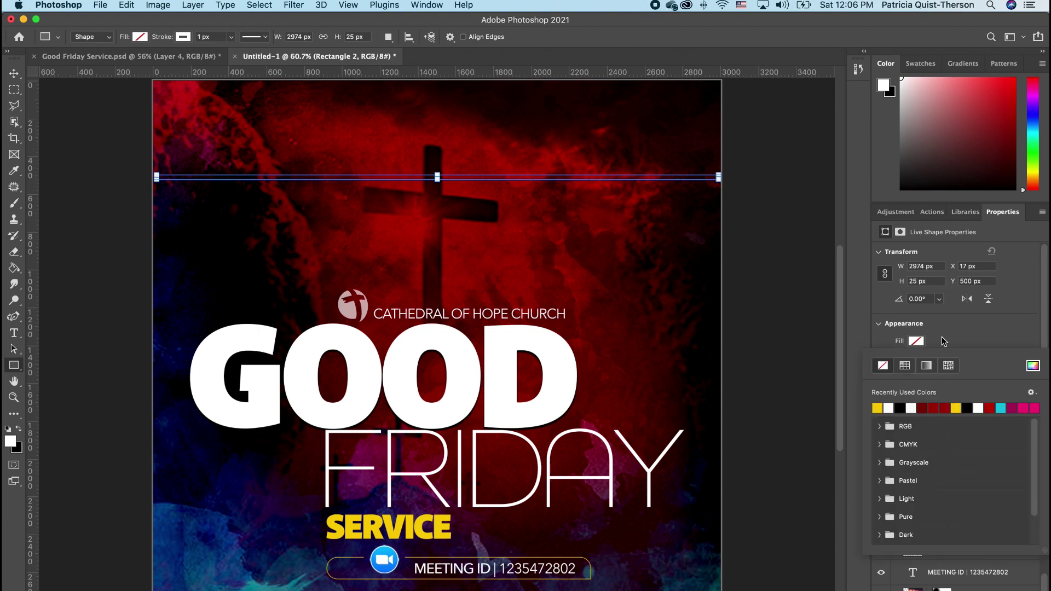
left_click(910, 408)
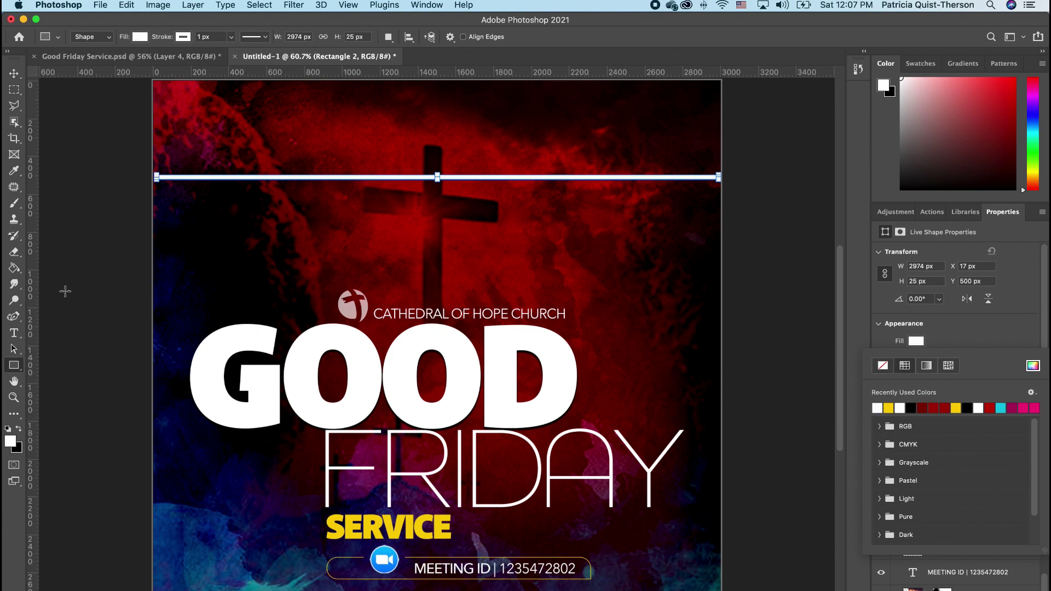
Duplicate the white bar, move the copy below it, and make it thinner.
key("v")
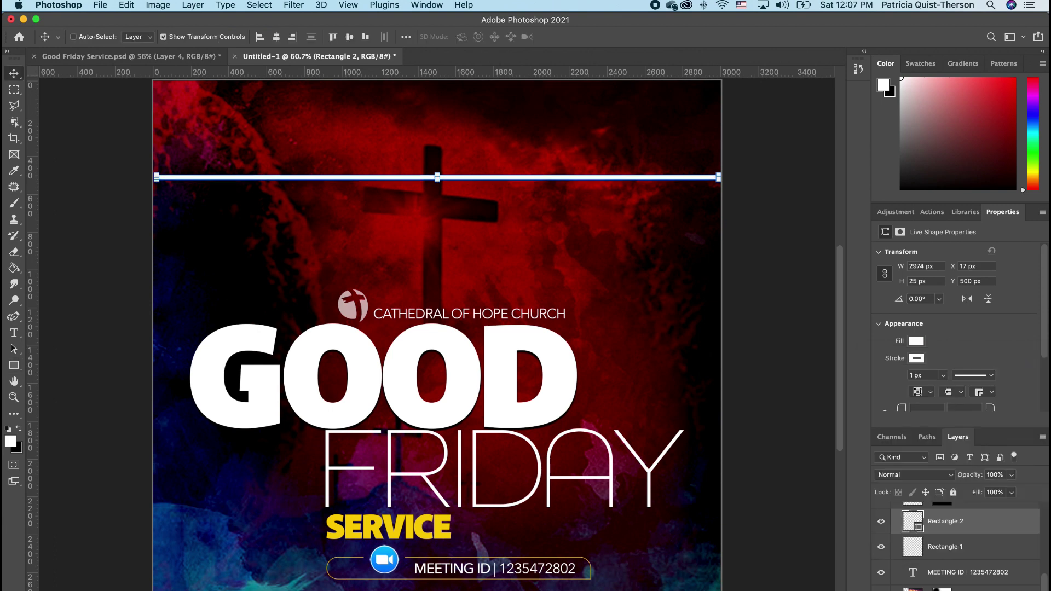
key("ctrl+j")
left_click_drag(459, 181, 436, 215)
key("ctrl+t")
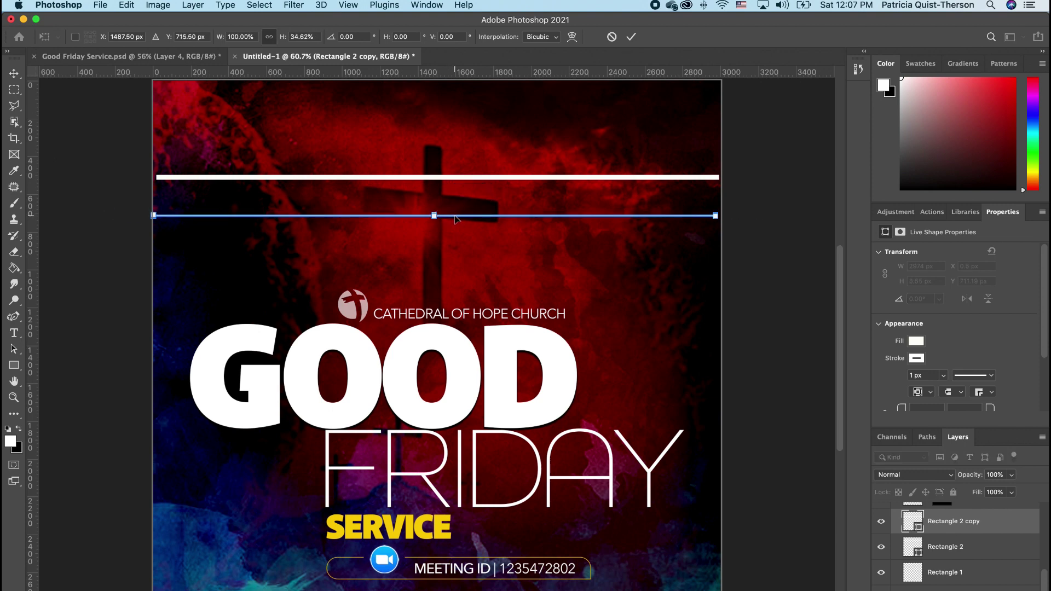
key("Return")
Make a second thin copy of the bar further down.
left_click(521, 198)
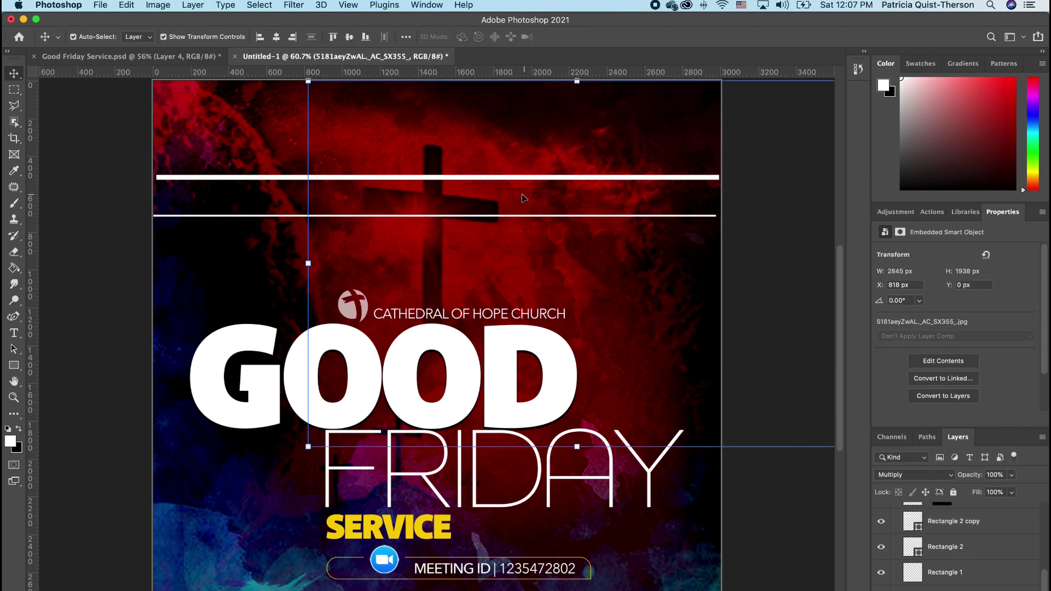
left_click(461, 177)
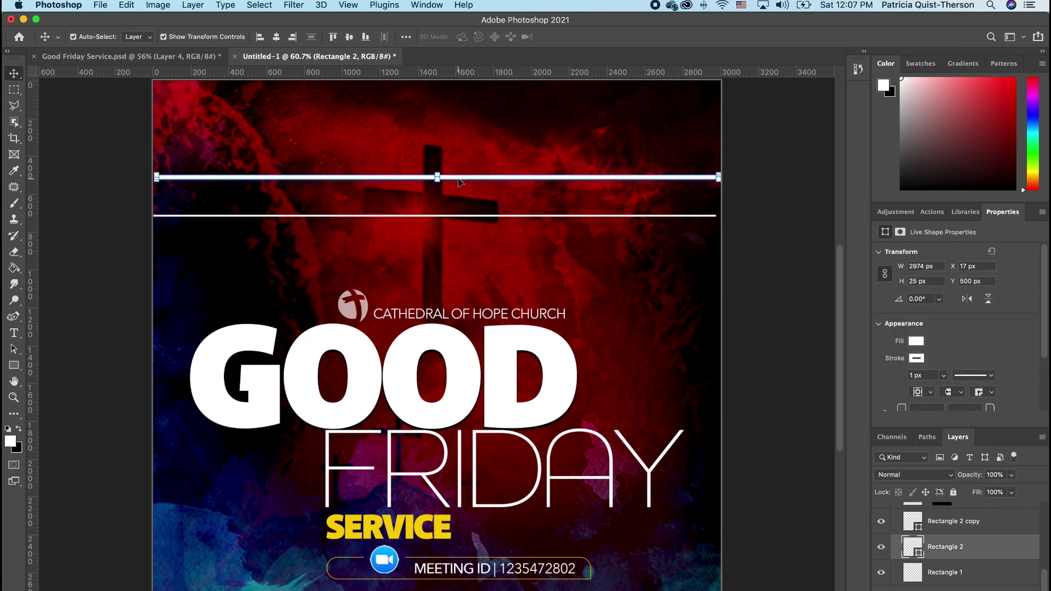
left_click_drag(460, 182, 439, 196)
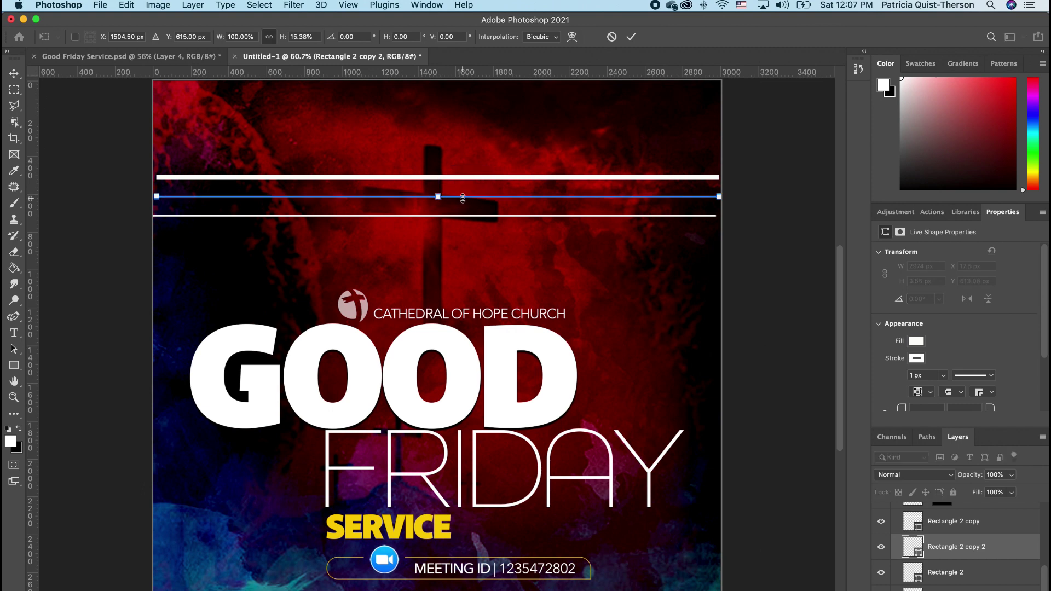
key("Return")
Nudge the lowest line up and right, undo the shift, and select all three line layers.
left_click(488, 238)
left_click(393, 188)
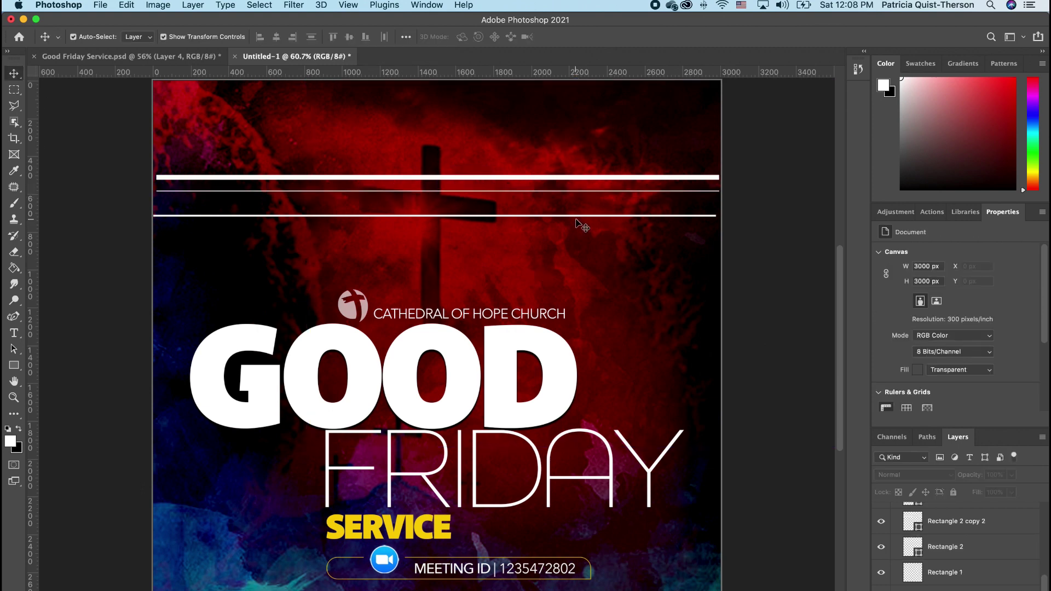
left_click(578, 216)
key("Up")
key("Up")
key("Up")
key("Up")
key("Up")
key("Up")
key("Up")
key("Up")
key("Up")
key("Up")
key("Up")
key("Up")
key("Up")
key("Up")
key("Up")
key("Up")
key("Up")
key("Up")
key("Up")
key("Up")
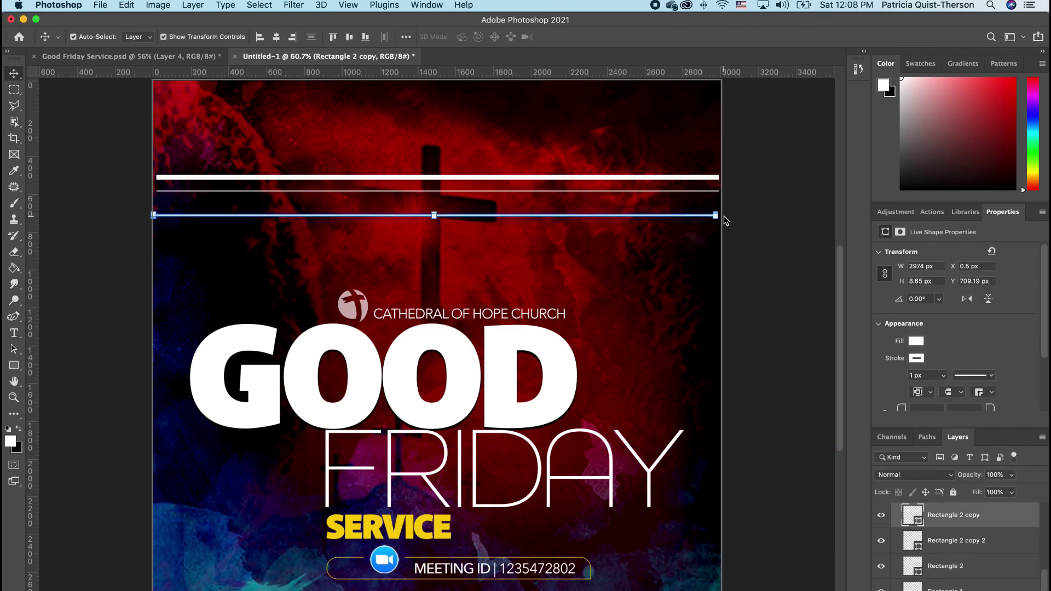
key("Up")
key("Up")
key("Up")
key("Up")
key("Up")
key("Up")
key("Up")
key("Up")
key("Up")
key("Up")
key("Up")
key("Up")
key("Up")
key("Up")
key("Up")
key("Up")
key("Up")
key("Up")
key("Up")
key("Up")
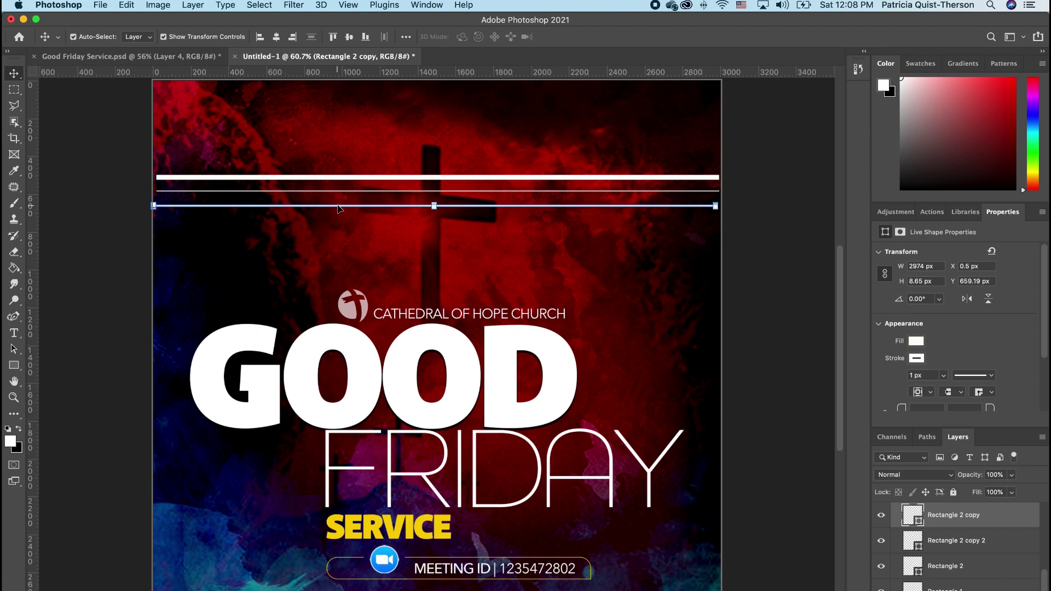
left_click_drag(500, 210, 545, 202)
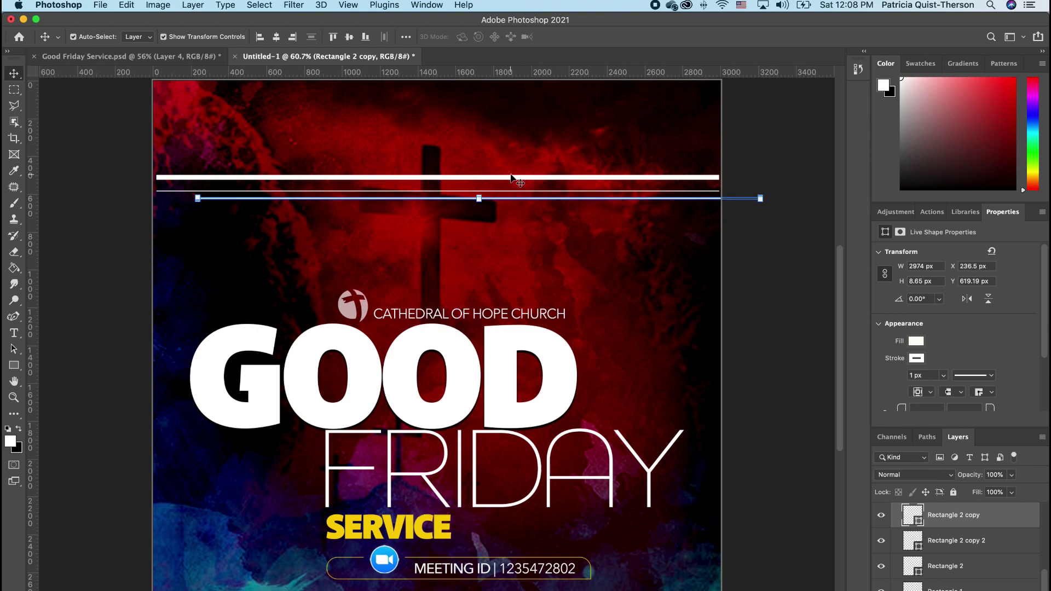
key("super+z")
key("z")
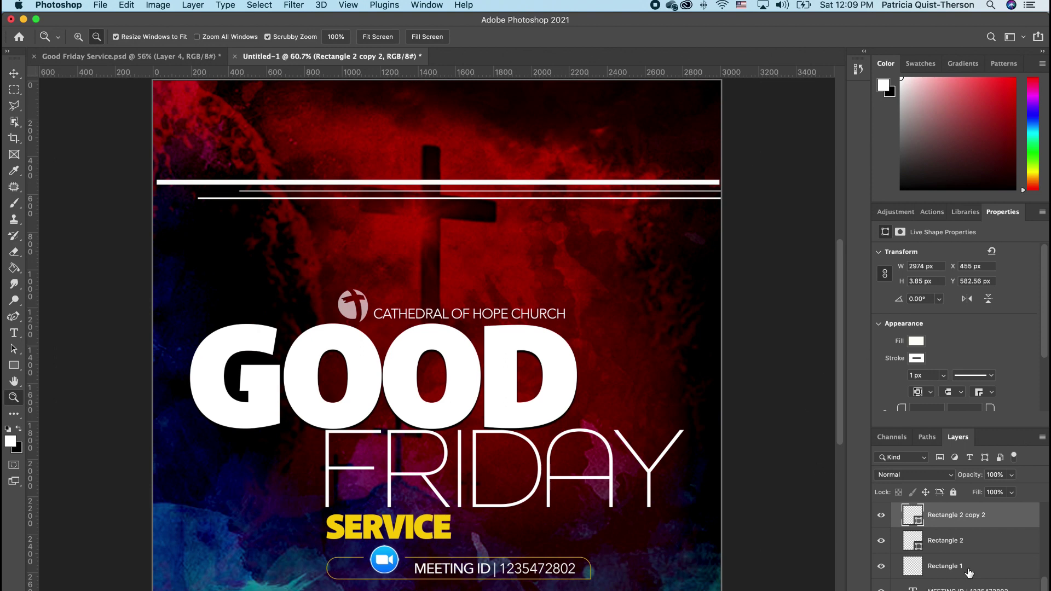
left_click(968, 572, "shift")
left_click(996, 522)
left_click(973, 571, "shift")
Move the three white lines over GOOD and rotate them about 26° into a diagonal.
key("v")
left_click_drag(447, 185, 426, 348)
left_click_drag(789, 356, 757, 502)
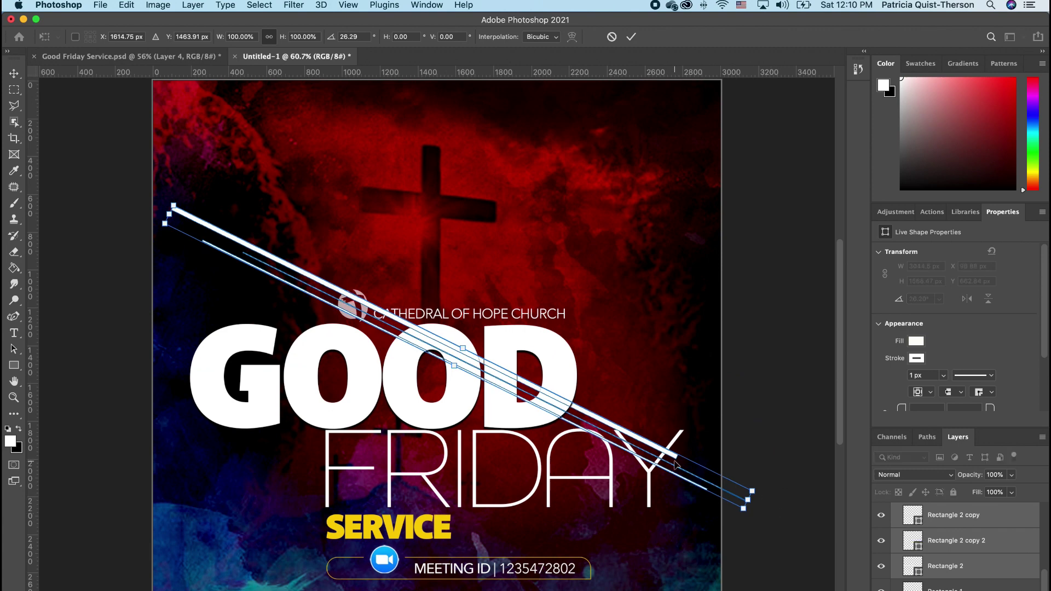
left_click_drag(573, 410, 571, 464)
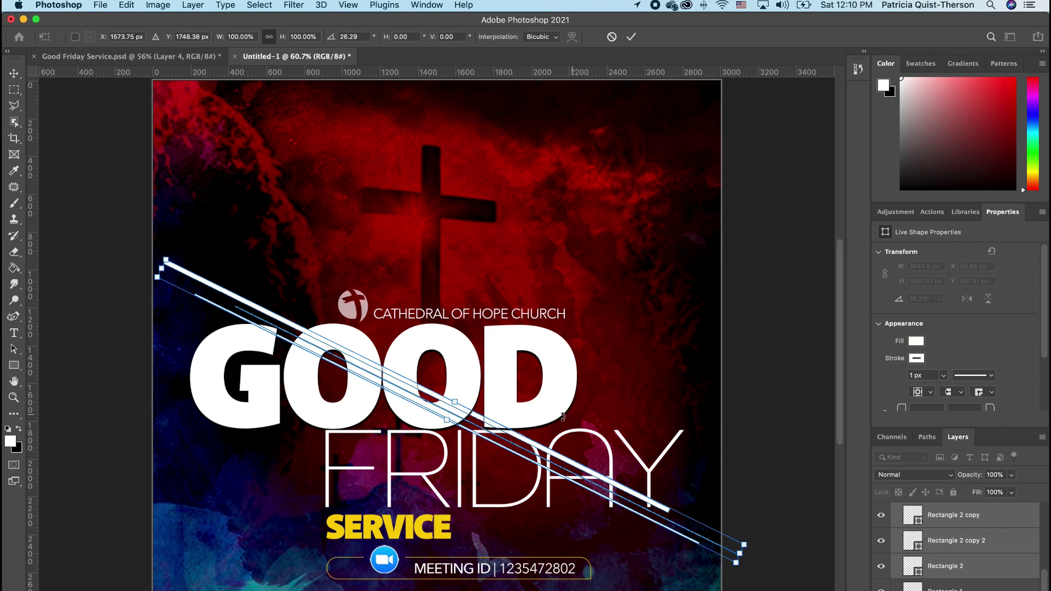
left_click(475, 419)
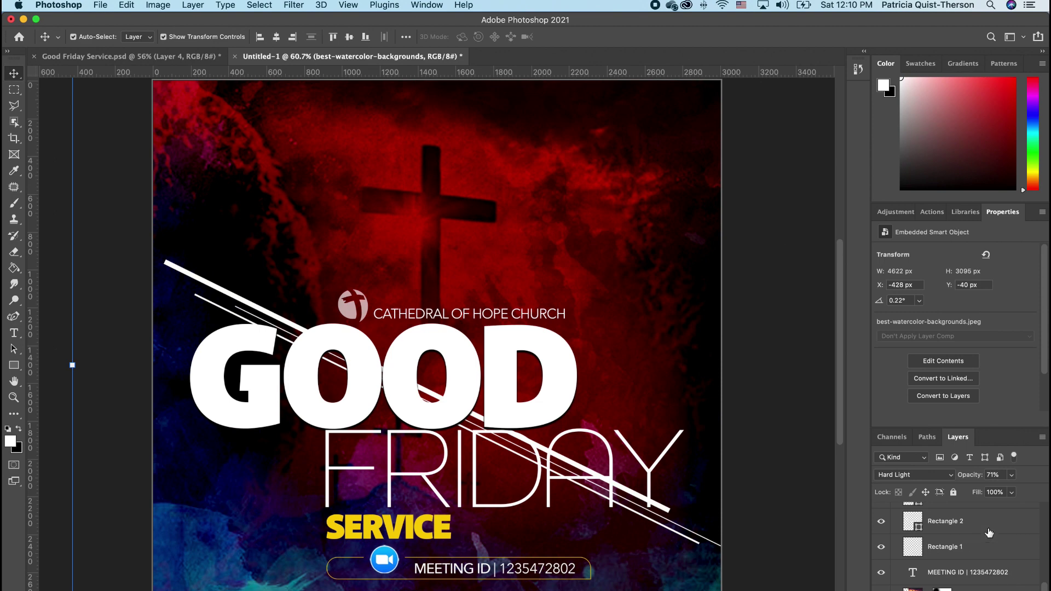
left_click(978, 528)
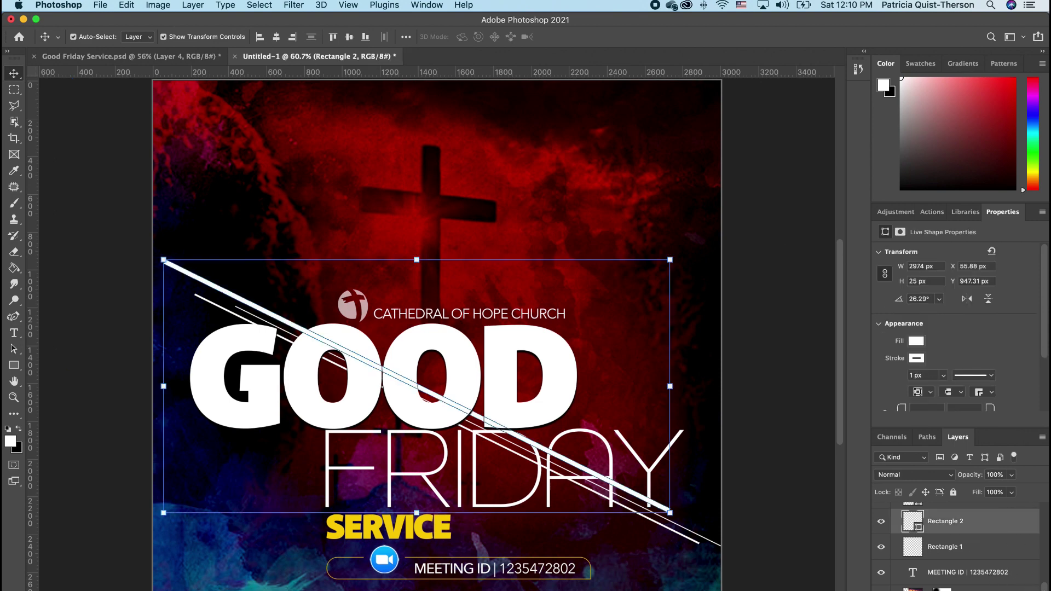
Combine the three white line layers into one smart object.
scroll(985, 561, "up", 3)
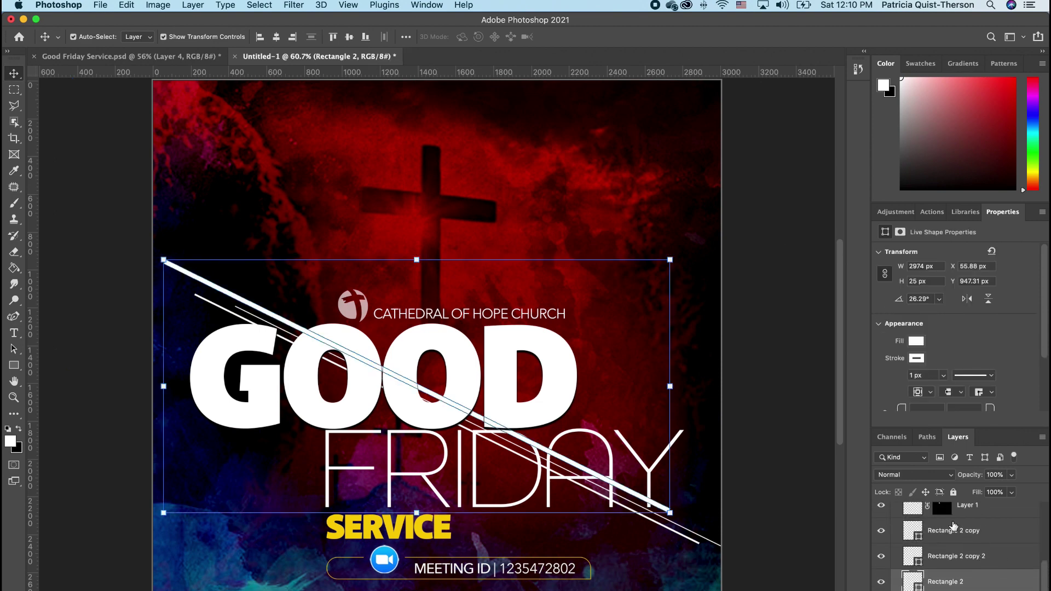
left_click(961, 533, "shift")
right_click(961, 534)
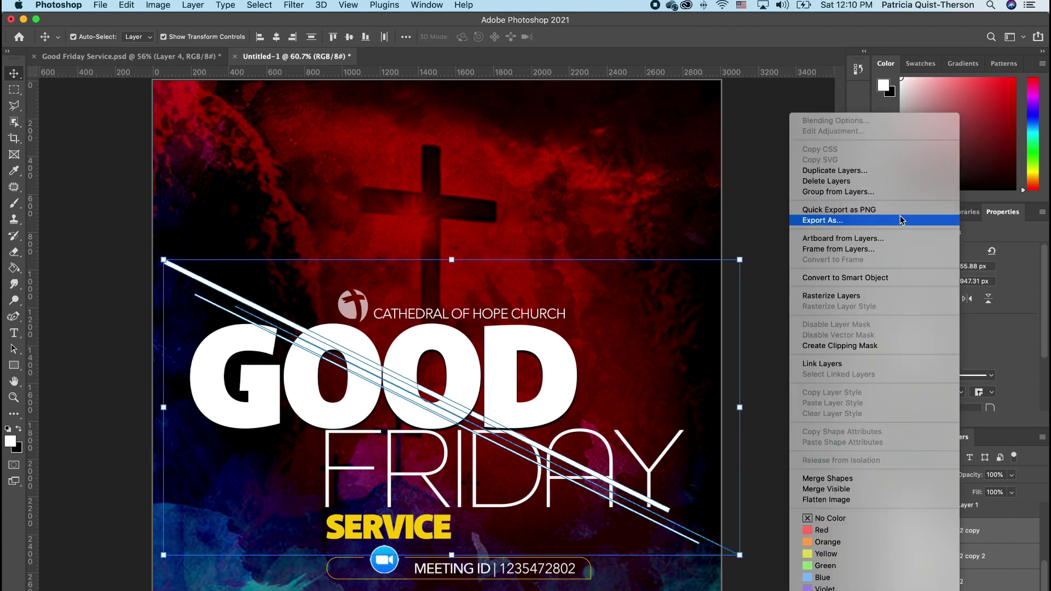
left_click(882, 279)
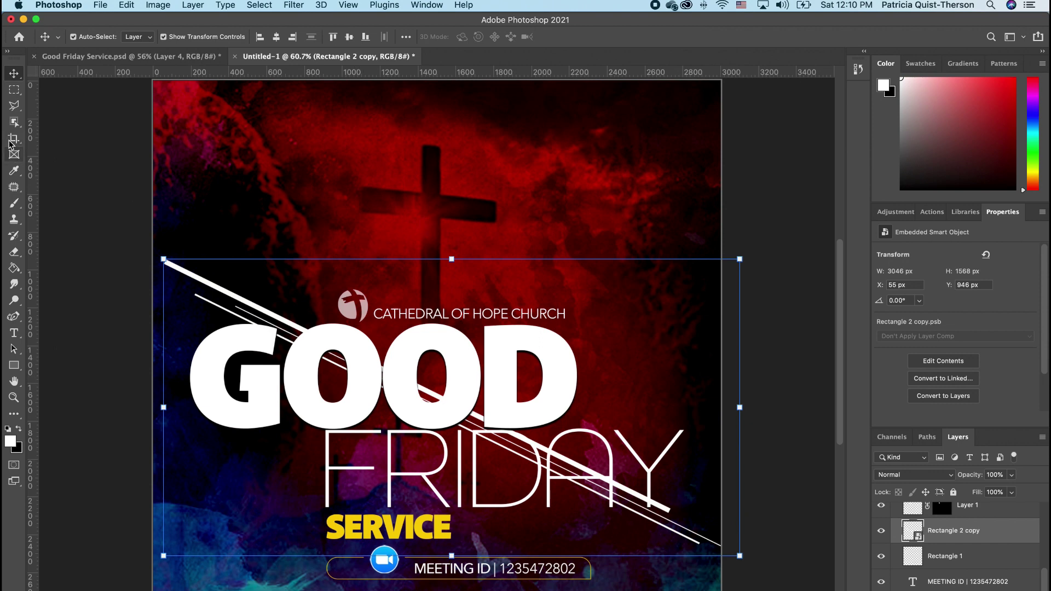
Trace a polygonal lasso selection around the lines where they cross GOOD.
left_click(15, 106)
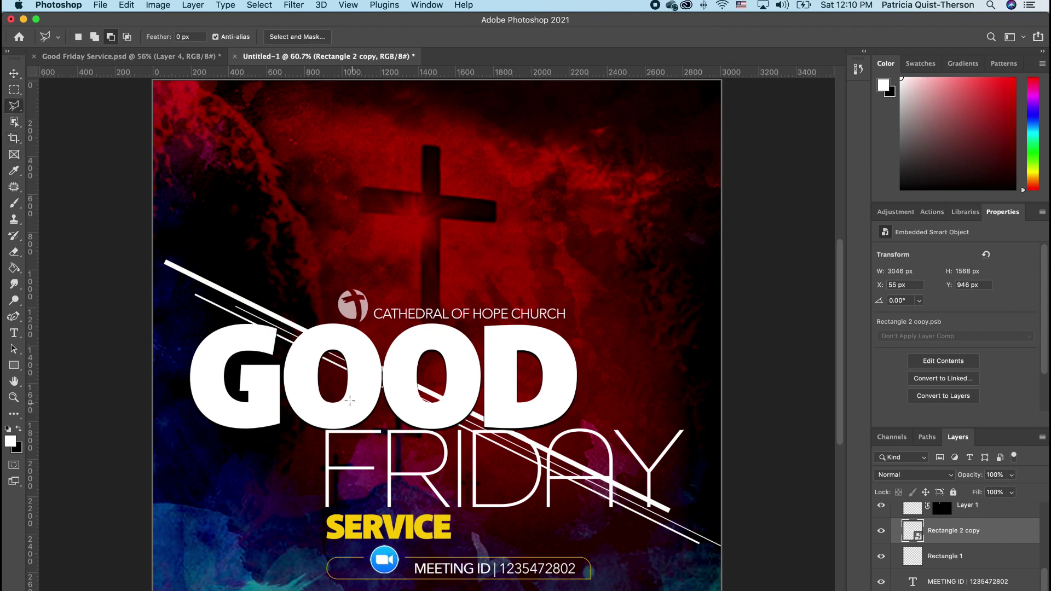
left_click(258, 336)
left_click(313, 331)
left_click(381, 362)
left_click(419, 377)
left_click(523, 411)
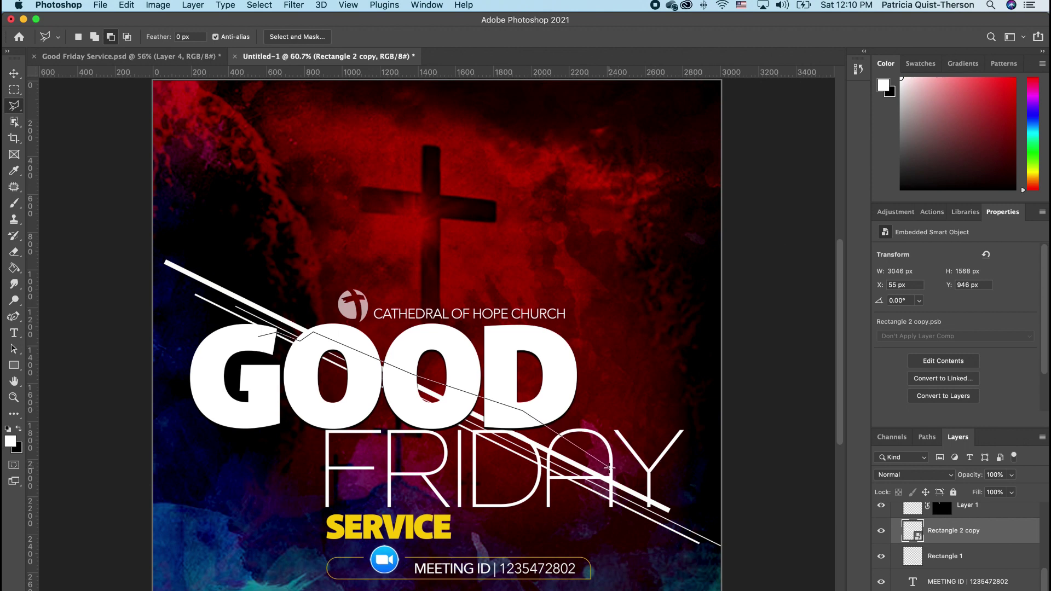
left_click(610, 466)
left_click(611, 508)
left_click(355, 453)
left_click(258, 340)
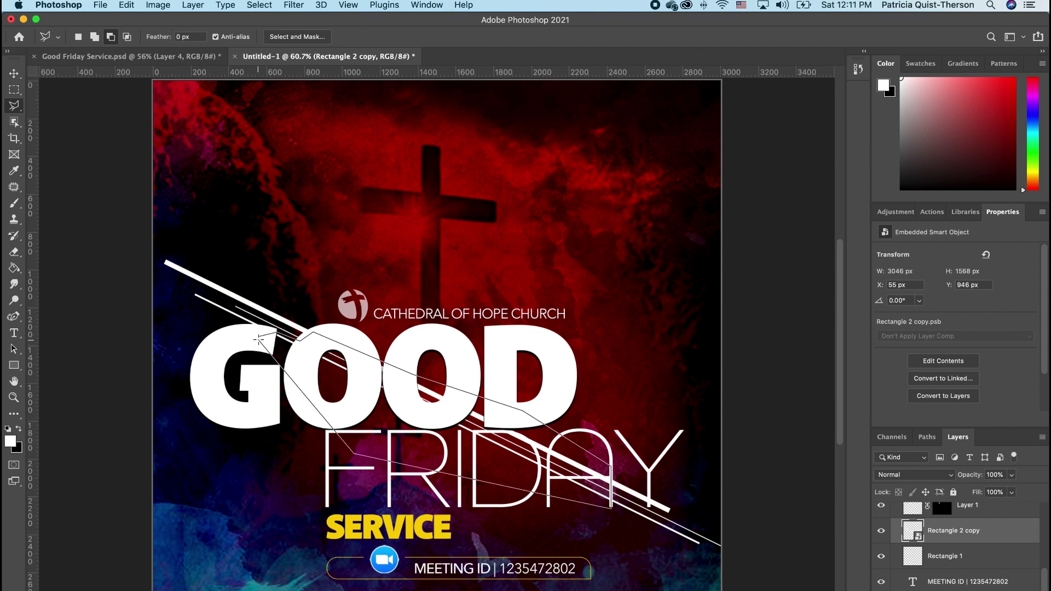
left_click(276, 332)
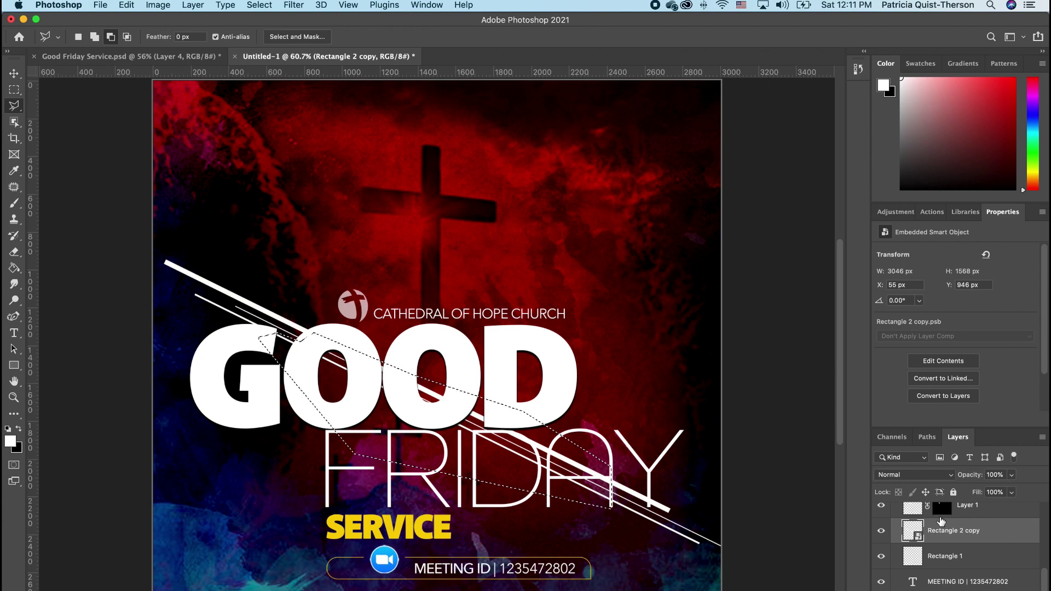
Rasterize the lines layer and erase the lines inside the selection over the lettering.
key("e")
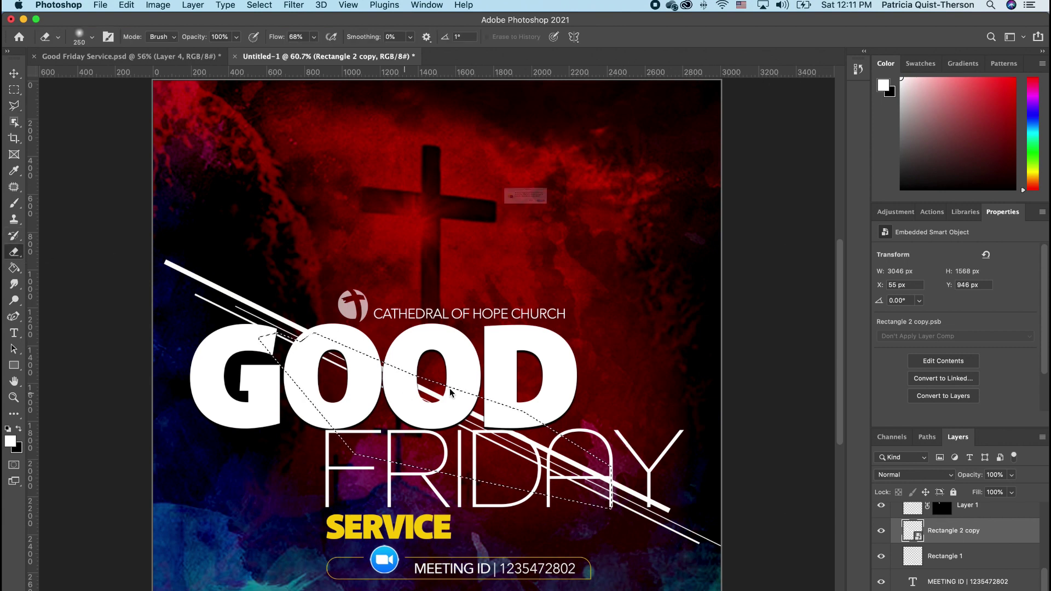
left_click(400, 395)
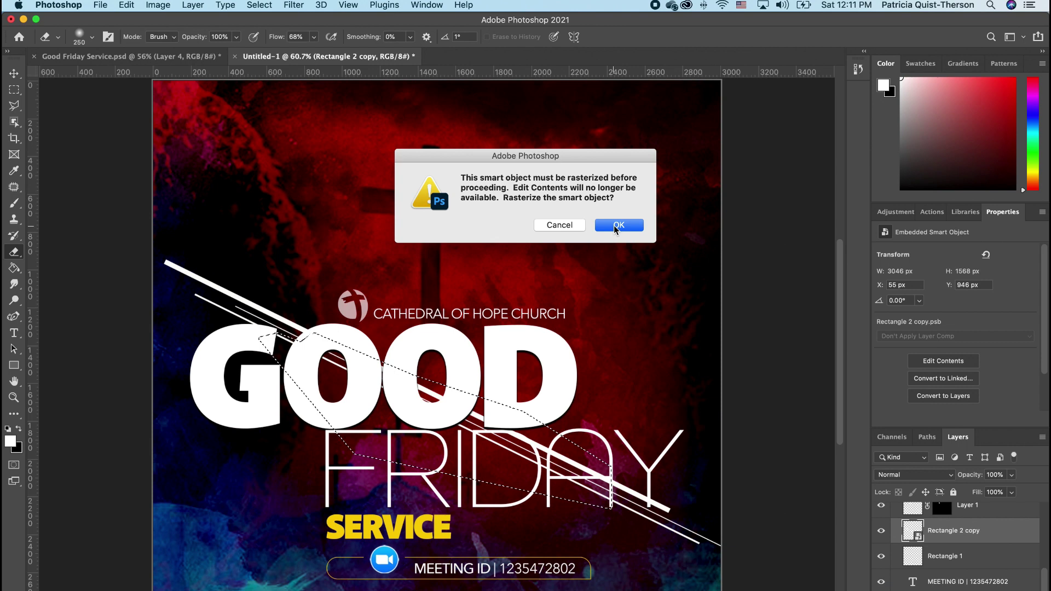
left_click(618, 226)
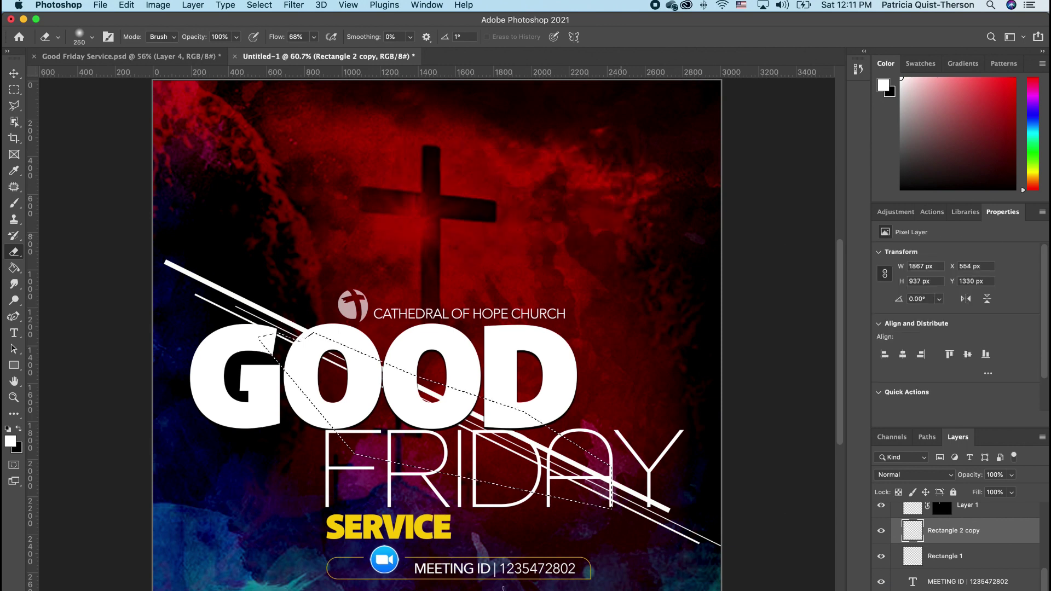
mouse_move(525, 410)
left_mouse_down()
mouse_move(602, 465)
mouse_move(476, 415)
mouse_move(512, 395)
left_mouse_up()
left_click_drag(323, 355, 347, 368)
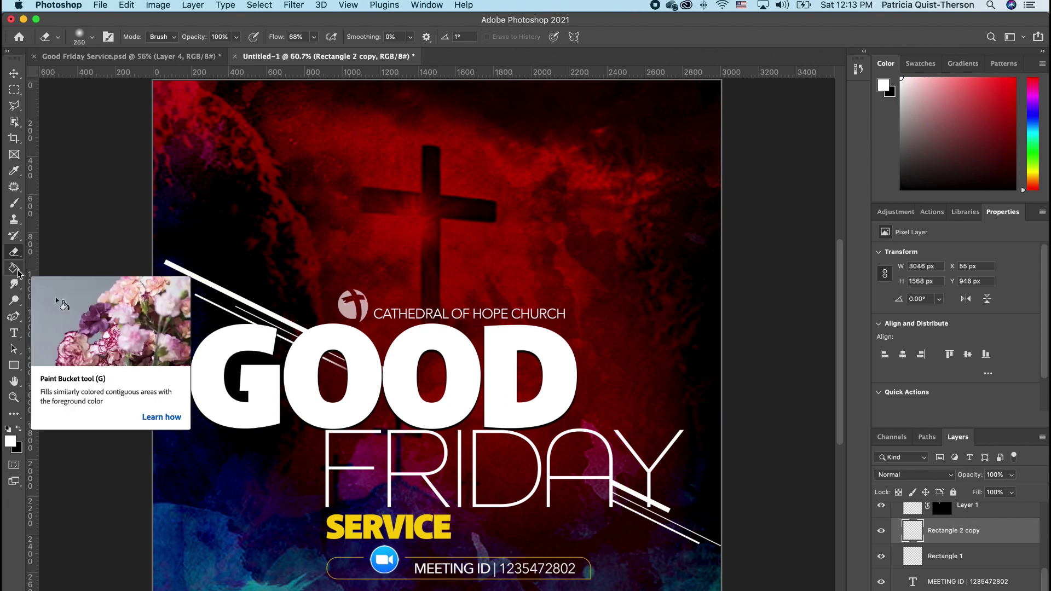
Type a large white 2 in Akagi Pro near the flyer's top-right corner.
key("t")
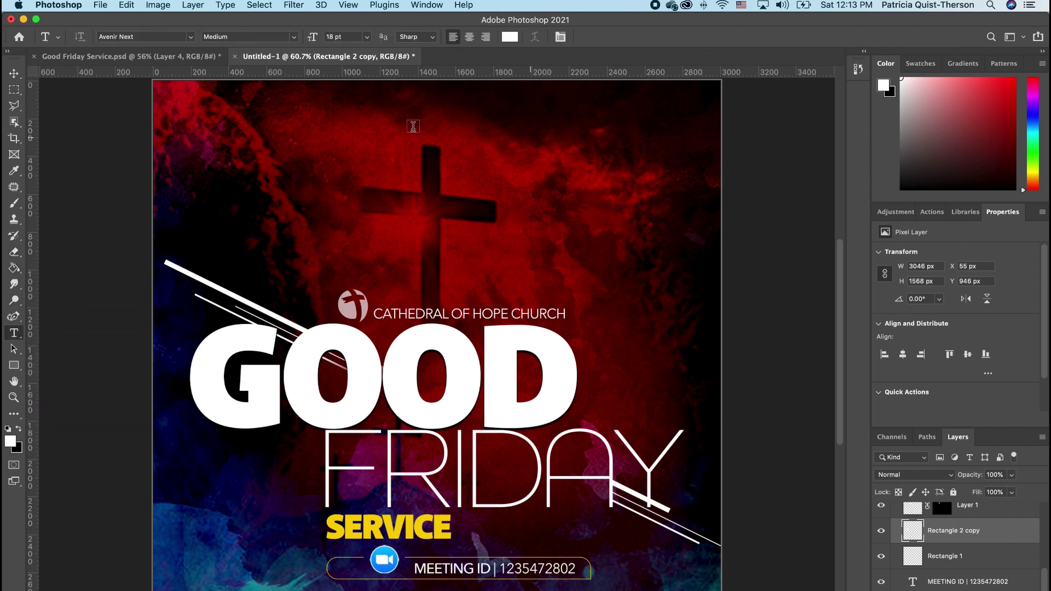
left_click(191, 37)
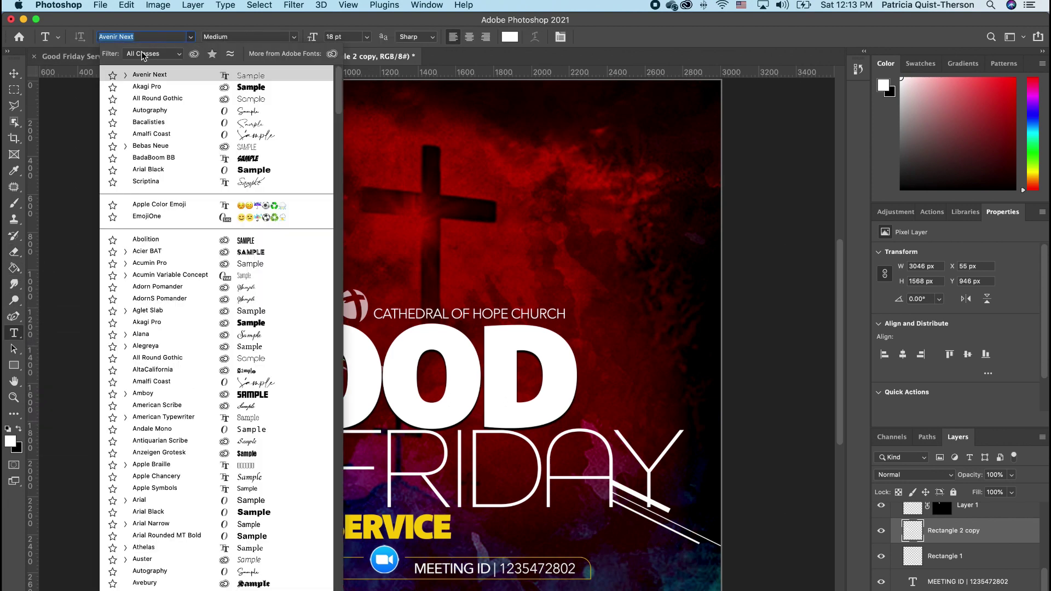
left_click(144, 87)
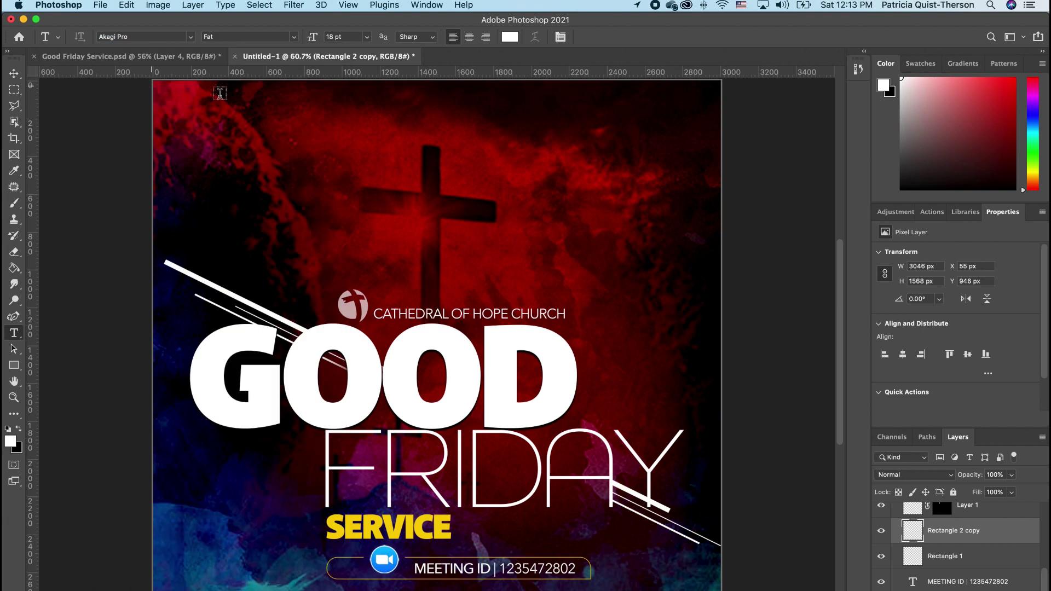
left_click(575, 155)
type("2")
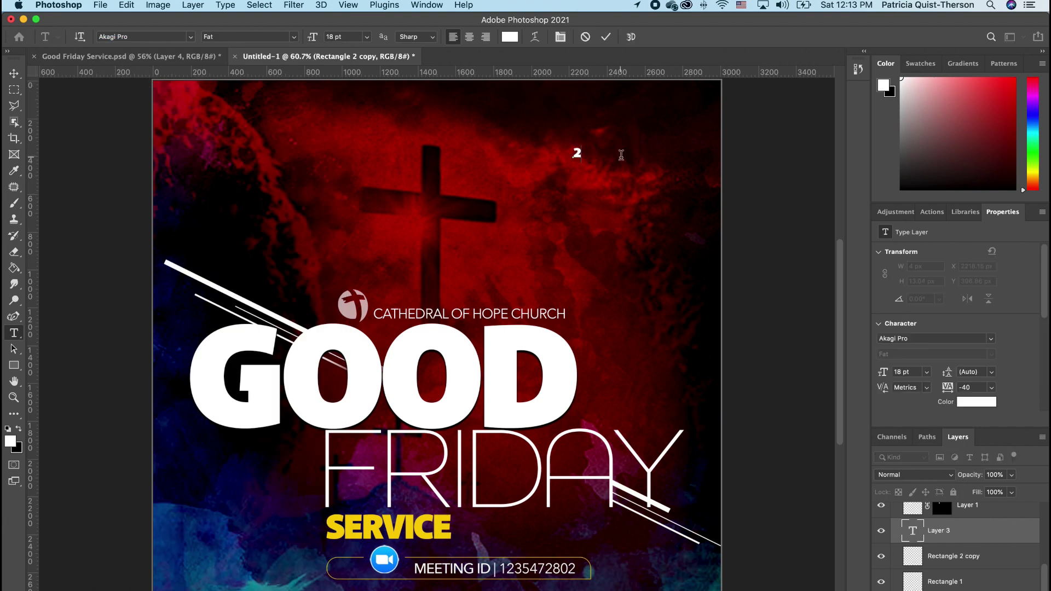
key("super+Return")
key("super+t")
left_click_drag(581, 159, 608, 192)
key("Return")
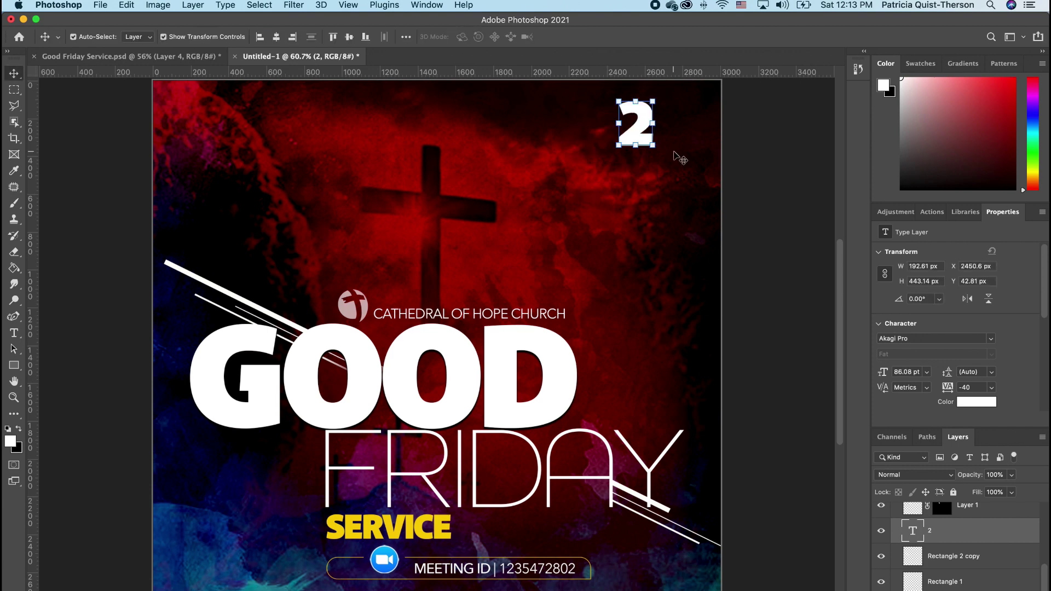
key("super+z")
Duplicate the 2, retype it as lowercase nd, and scale it to about 30% as a superscript.
left_click_drag(639, 146, 597, 203)
double_click(601, 198)
type("2")
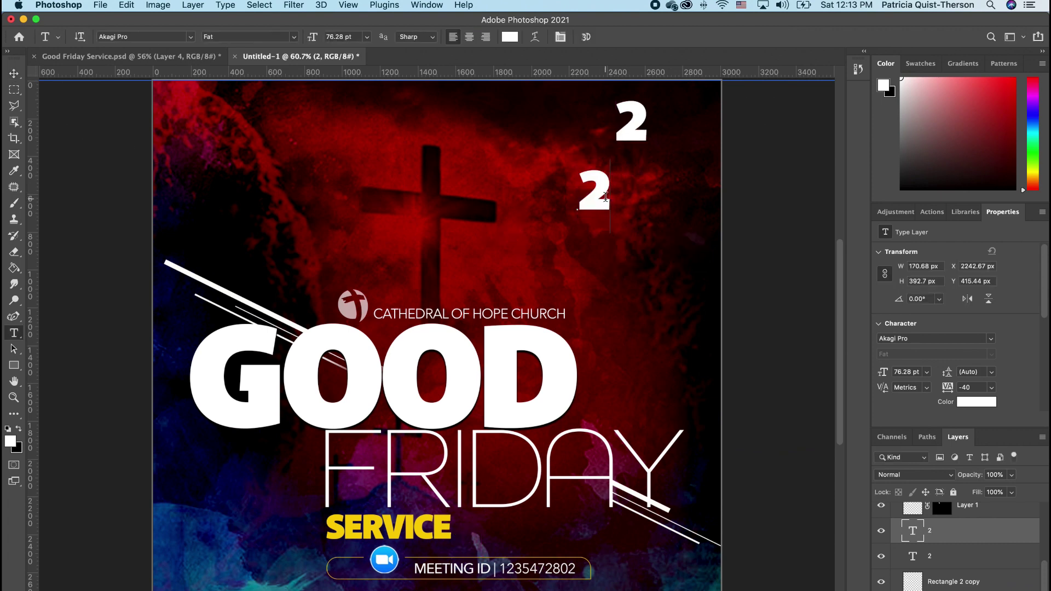
key("BackSpace")
type("N")
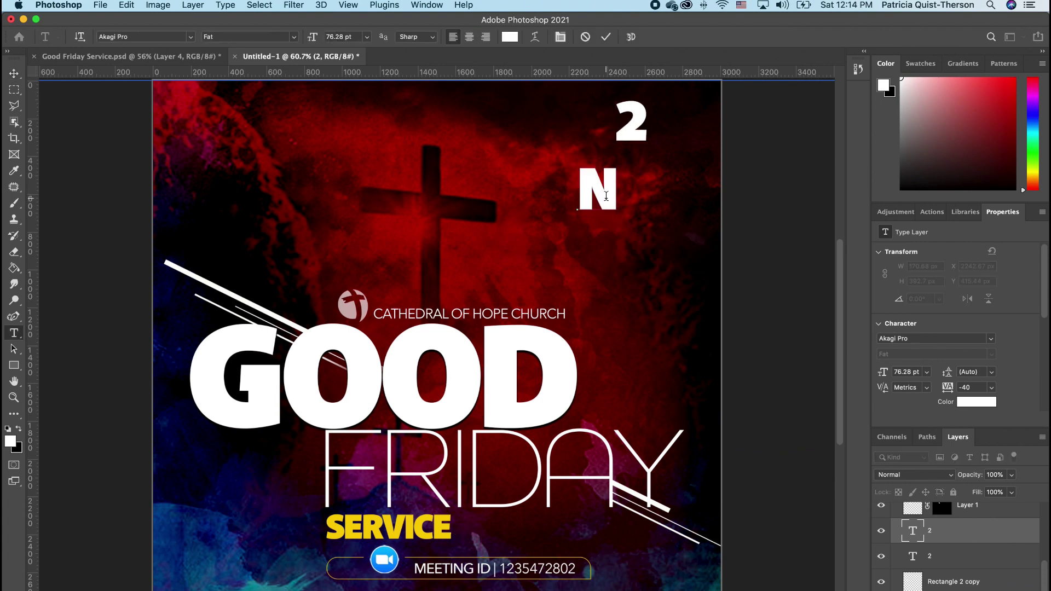
type("D")
key("BackSpace")
key("BackSpace")
type("nd")
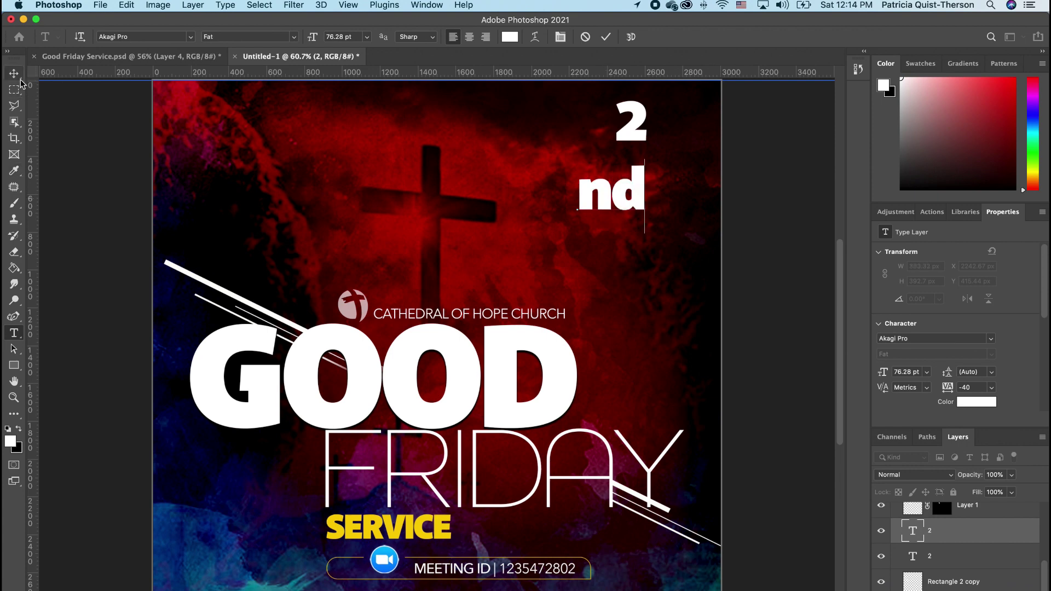
left_click(22, 74)
left_click_drag(646, 167, 664, 125)
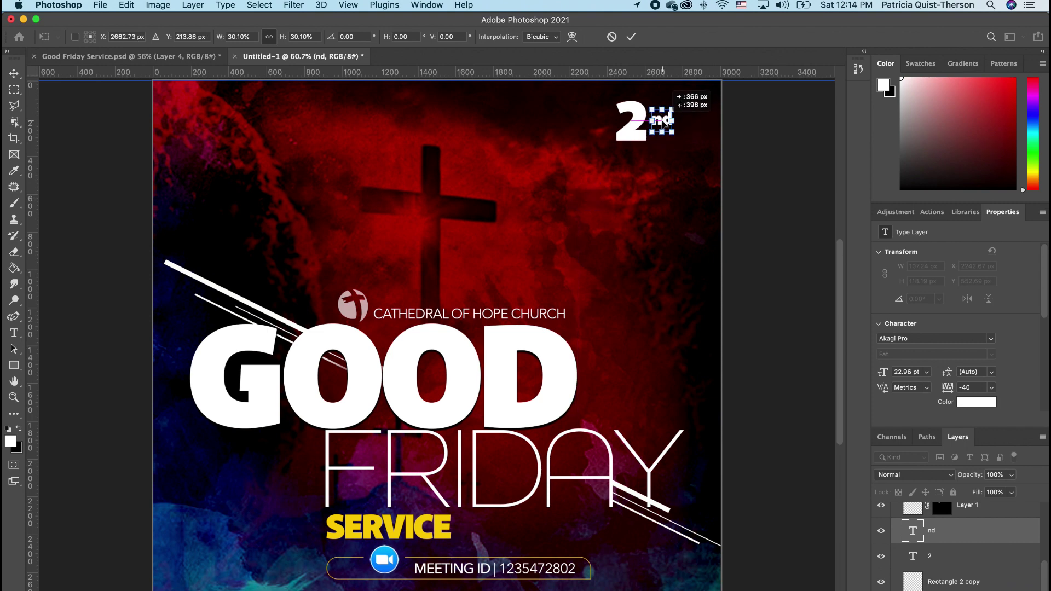
key("Return")
scroll(663, 125, "up", 5, "alt")
Duplicate the church-name text, retype it as APRIL, and position it beneath the 2nd.
scroll(520, 358, "up", 2)
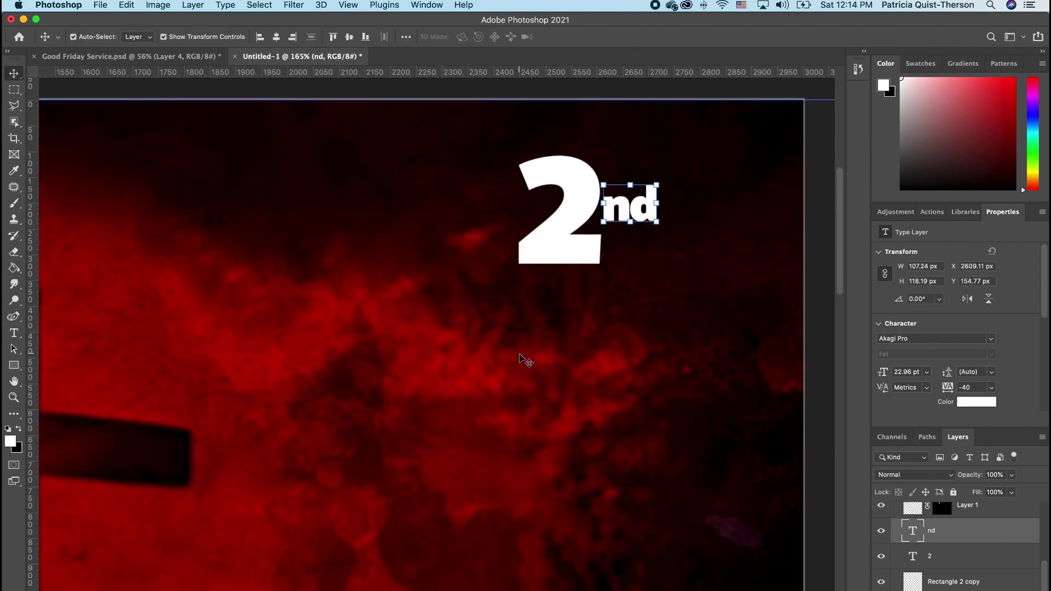
scroll(522, 360, "down", 5)
left_click(304, 578)
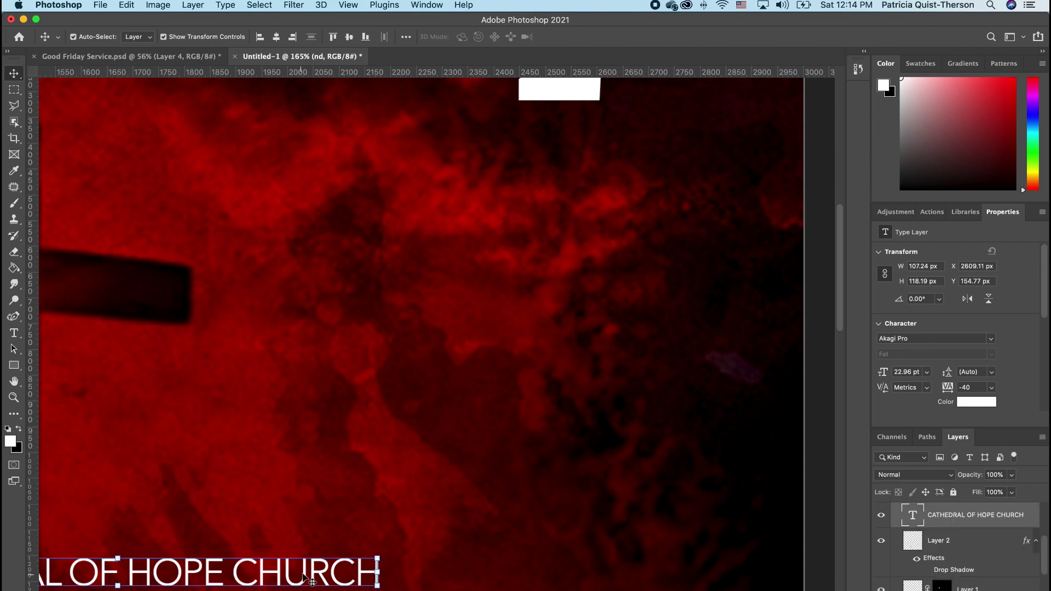
left_click_drag(327, 560, 632, 140)
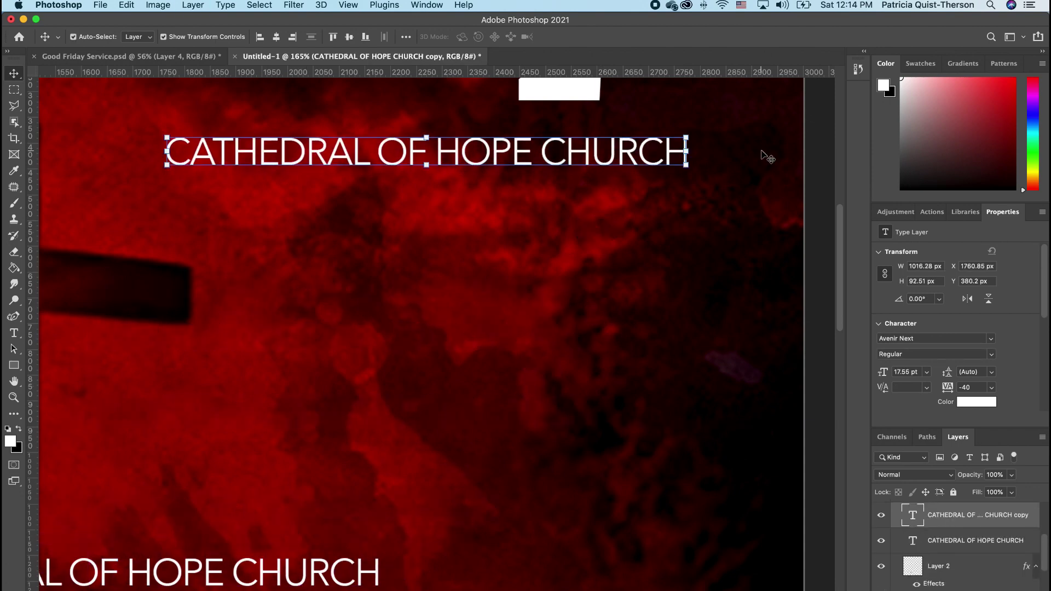
scroll(756, 150, "down", 1)
scroll(758, 152, "up", 4)
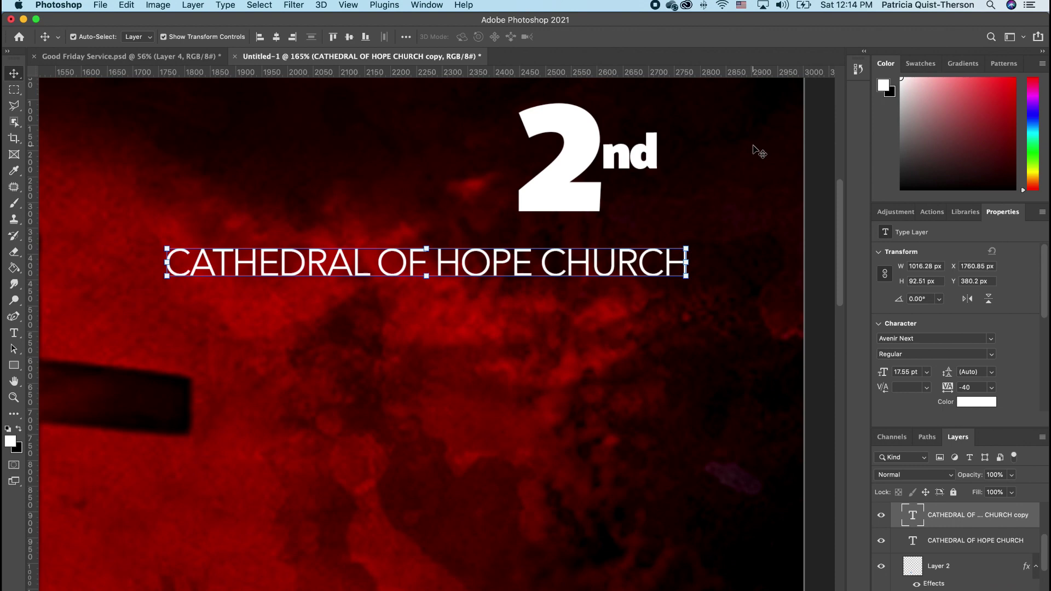
double_click(621, 258)
type("a")
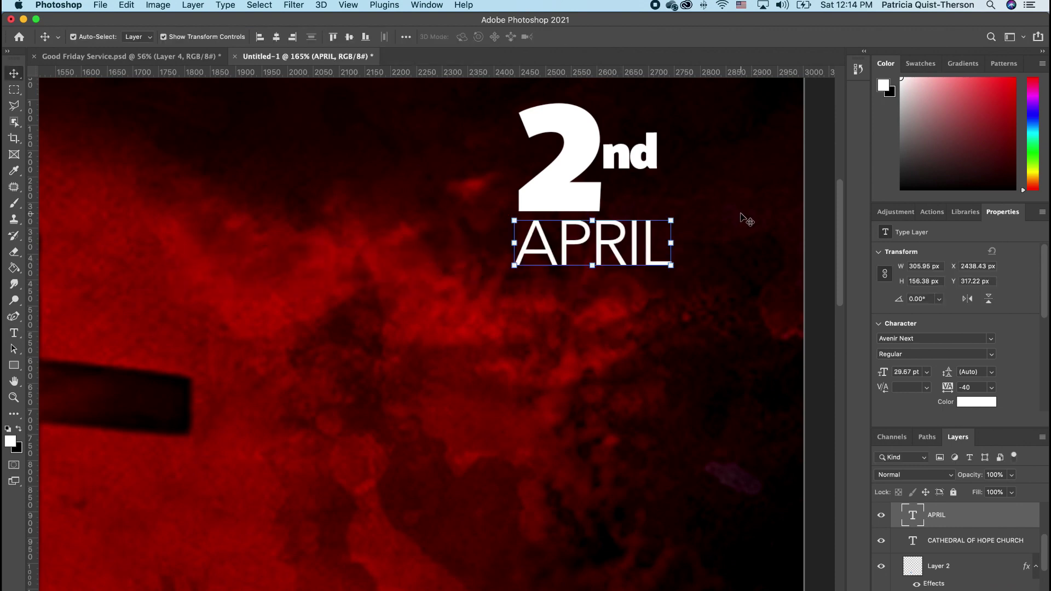
scroll(449, 282, "down", 5)
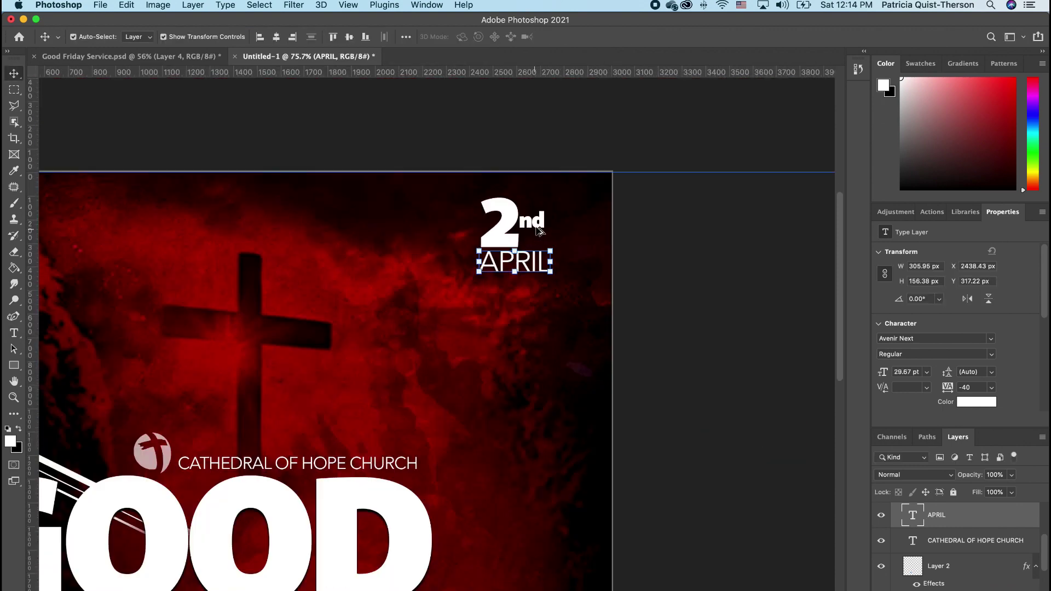
left_click(15, 367)
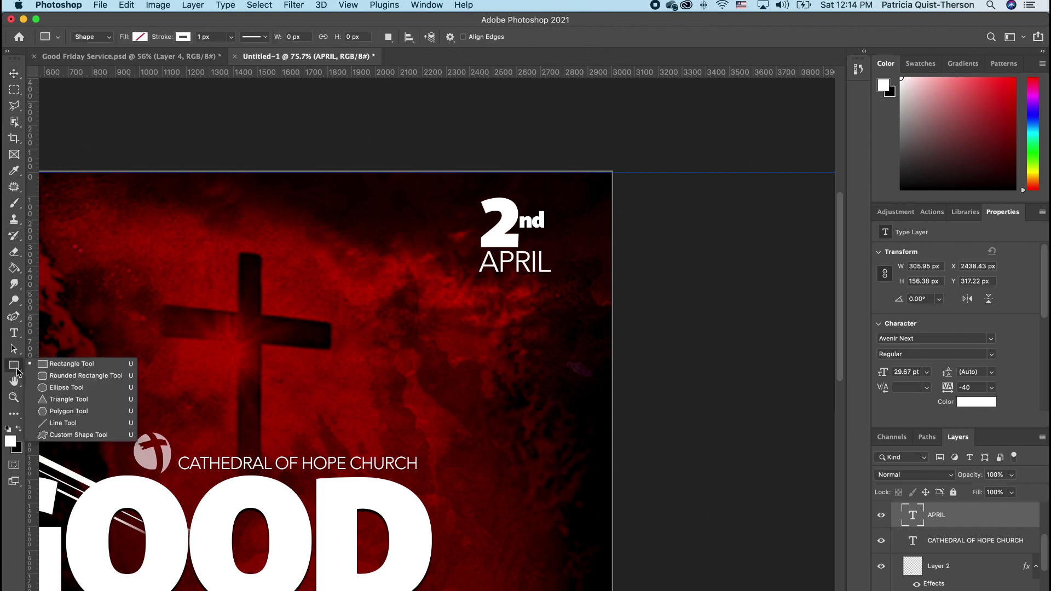
Draw an ellipse around the 2nd APRIL date and give it a yellow outline with no fill.
left_click(61, 389)
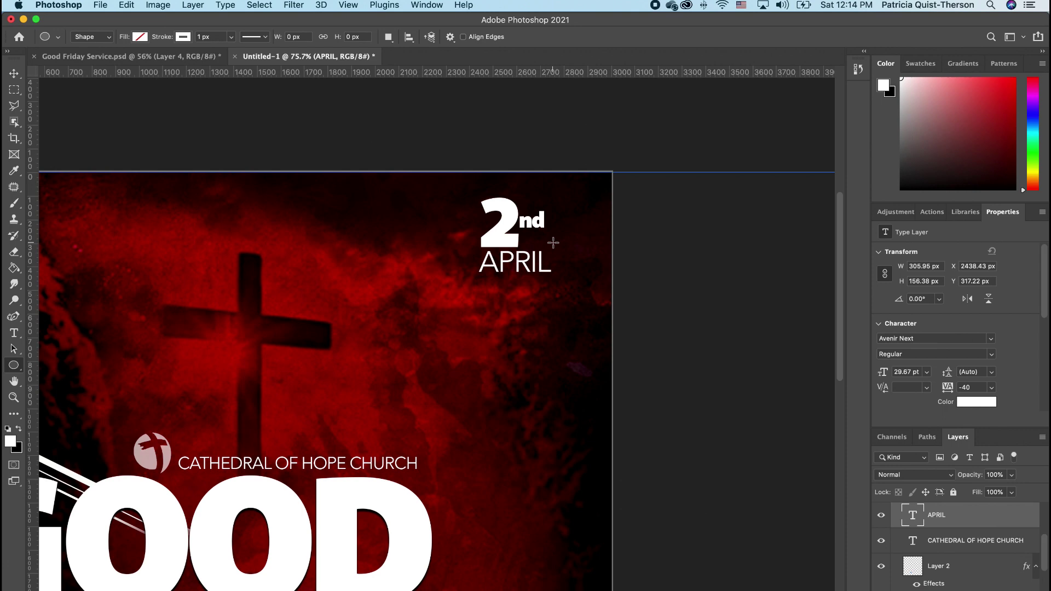
left_click_drag(455, 195, 596, 402)
key("v")
key("ctrl+minus")
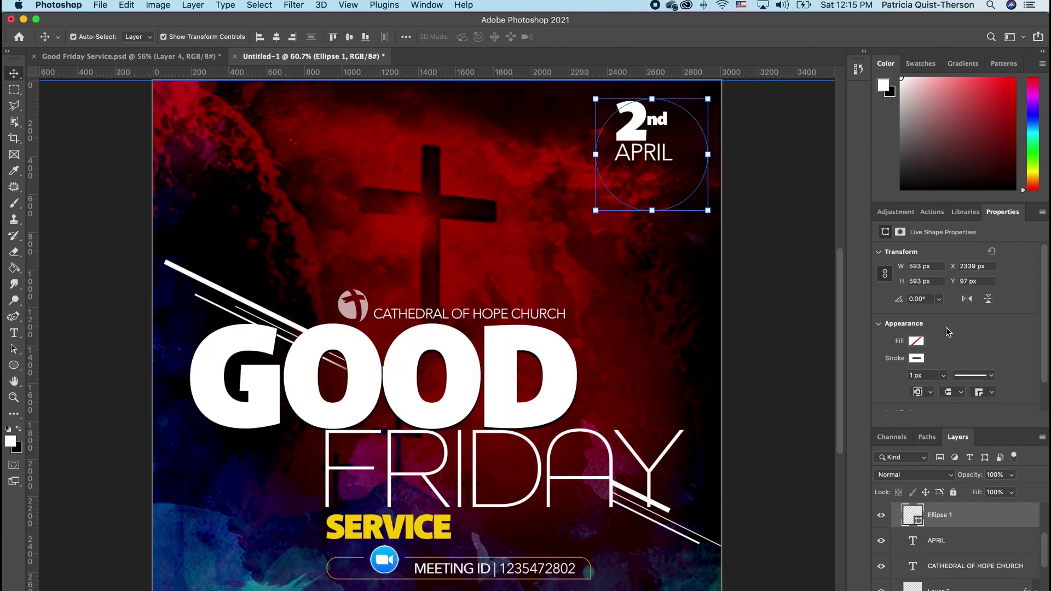
left_click(917, 359)
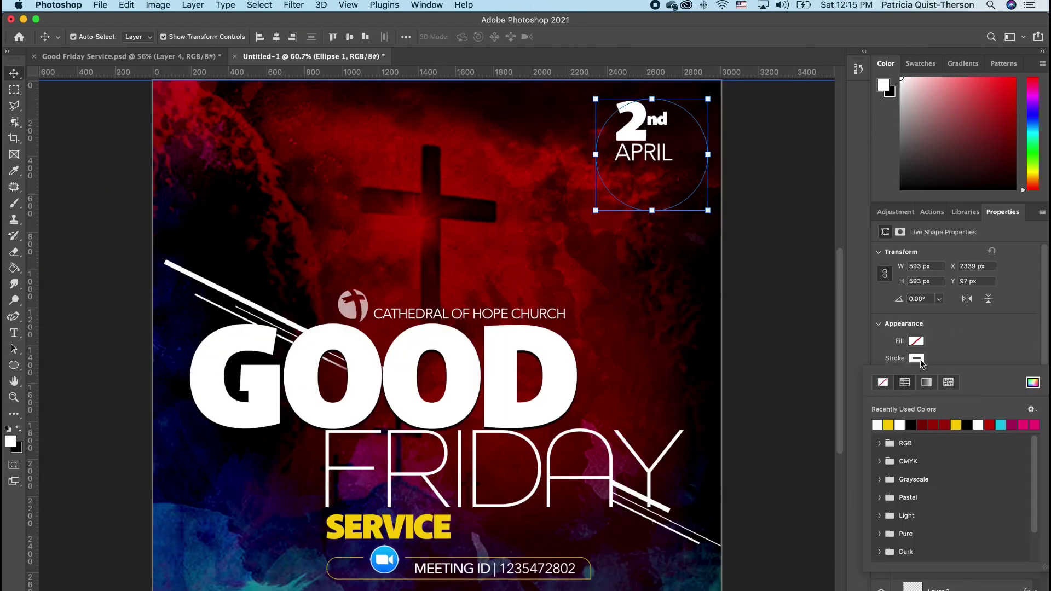
left_click(889, 425)
left_click(946, 359)
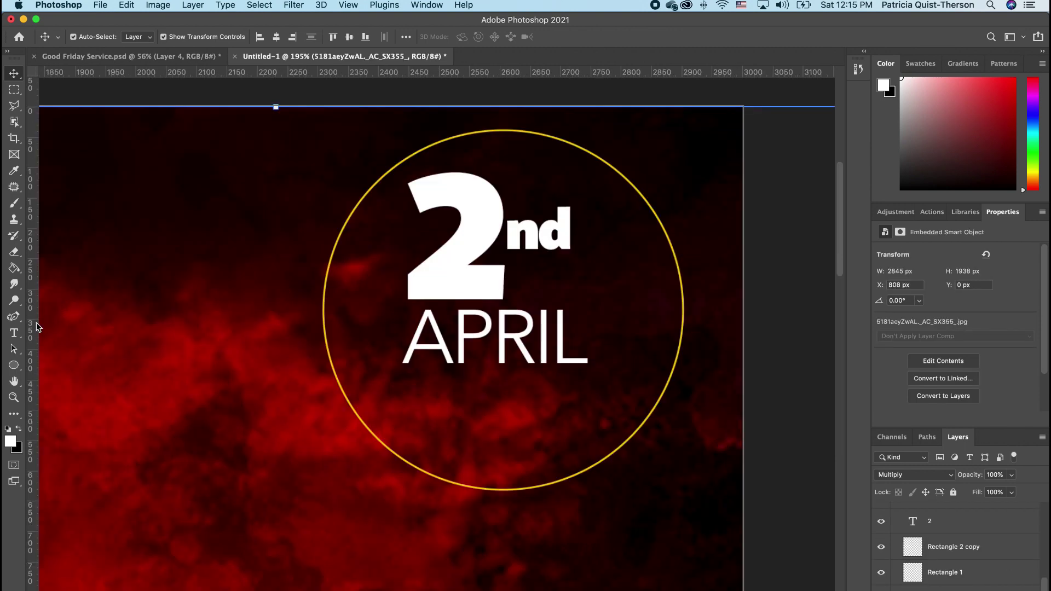
left_click(461, 266)
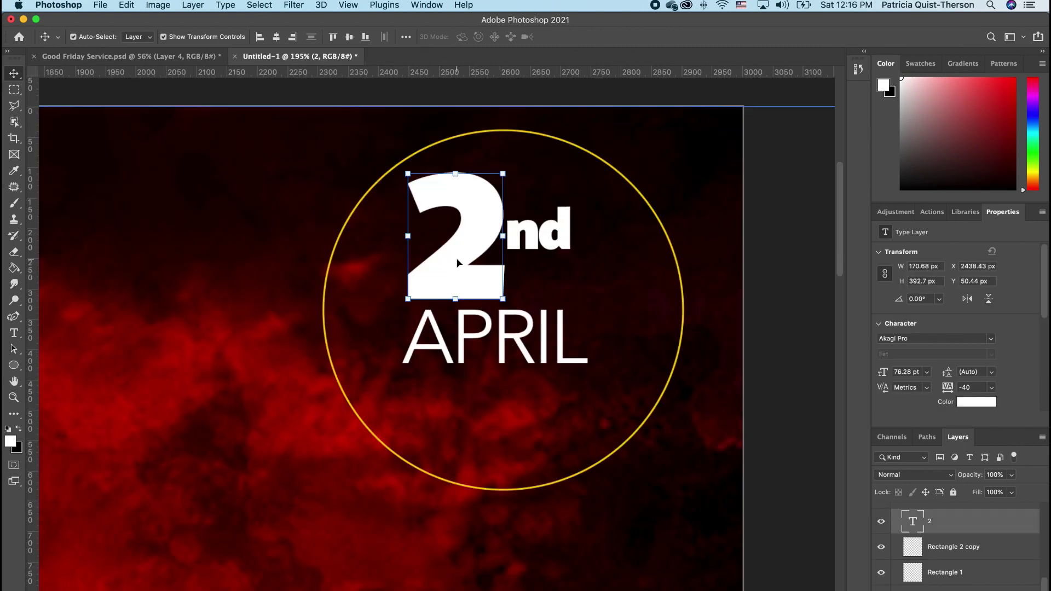
Duplicate the large 2 to the lower left, retype it as 6, and scale it into place.
left_click_drag(454, 286, 166, 448)
double_click(183, 427)
type("2")
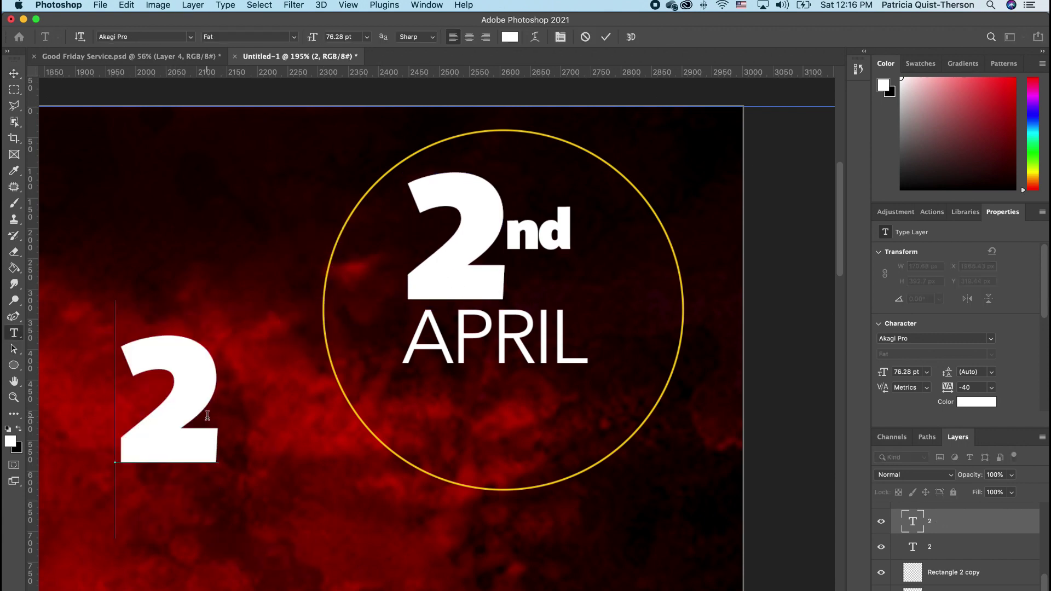
key("BackSpace")
type("6")
key("ctrl+Return")
key("ctrl+t")
left_click_drag(175, 438, 231, 509)
key("Return")
Add a superscript 30 beside the 6 as a shrunken copy of the 6 text.
key("t")
double_click(268, 504)
type("30")
key("ctrl+Return")
key("v")
left_click_drag(356, 515, 624, 441)
key("Return")
Duplicate APRIL, retype it as PM, and scale it beneath the 30 beside the 6.
left_click(516, 340)
left_click_drag(517, 340, 637, 492)
key("t")
double_click(214, 493)
type("PM")
left_click(14, 73)
key("ctrl+t")
left_click_drag(694, 544, 646, 501)
key("Return")
left_click(677, 297)
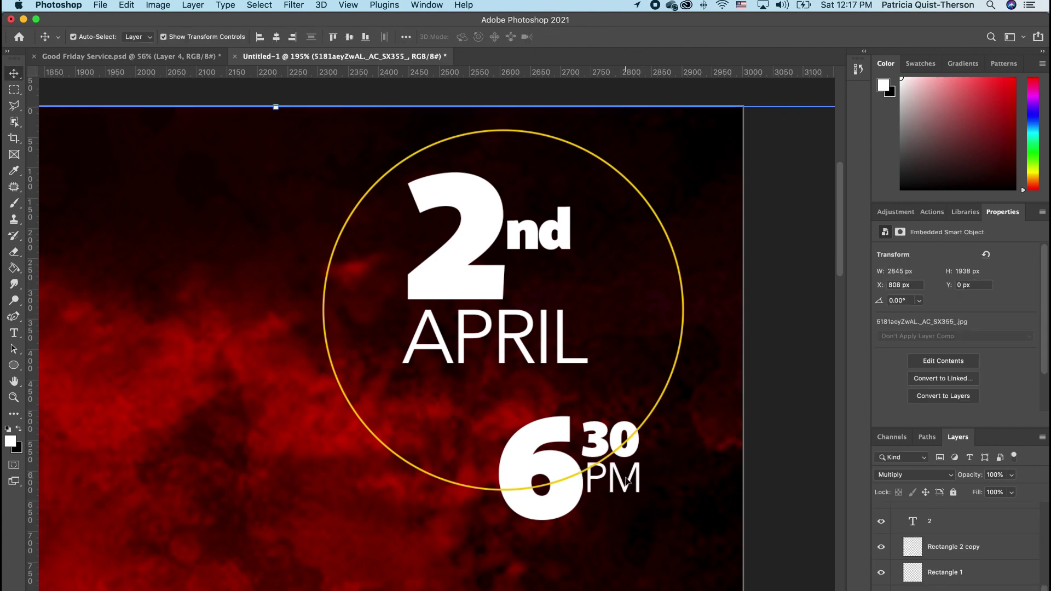
Rasterize the Ellipse 1 yellow ring layer.
left_click(681, 278)
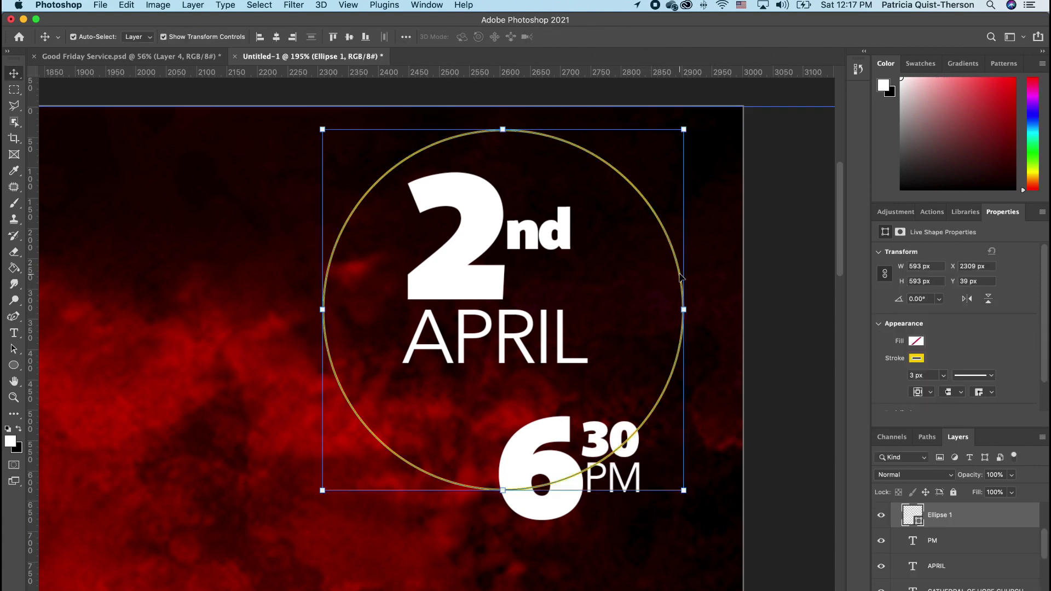
right_click(681, 278)
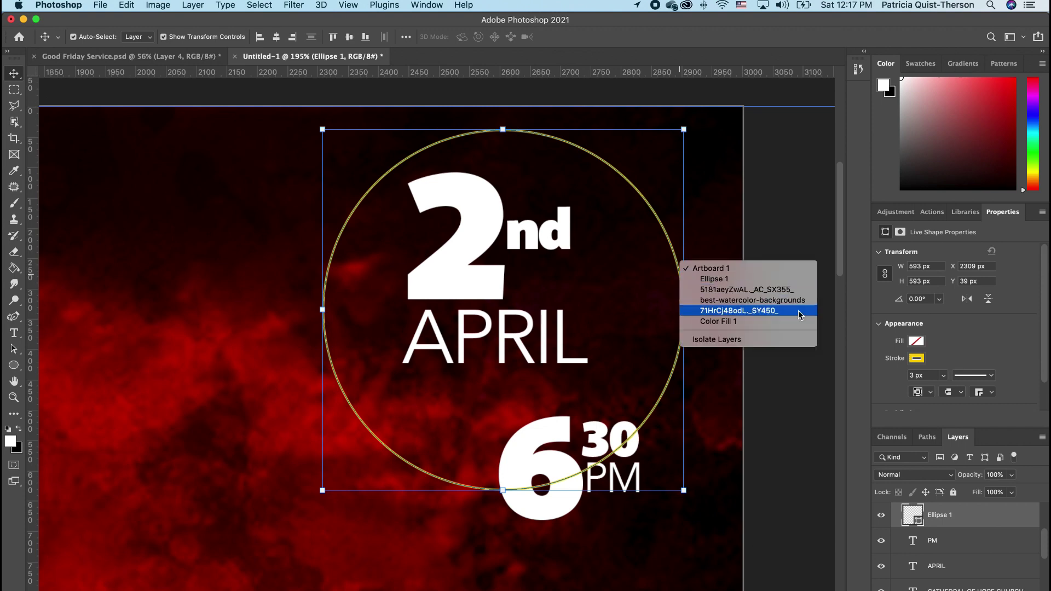
left_click(986, 514)
right_click(987, 514)
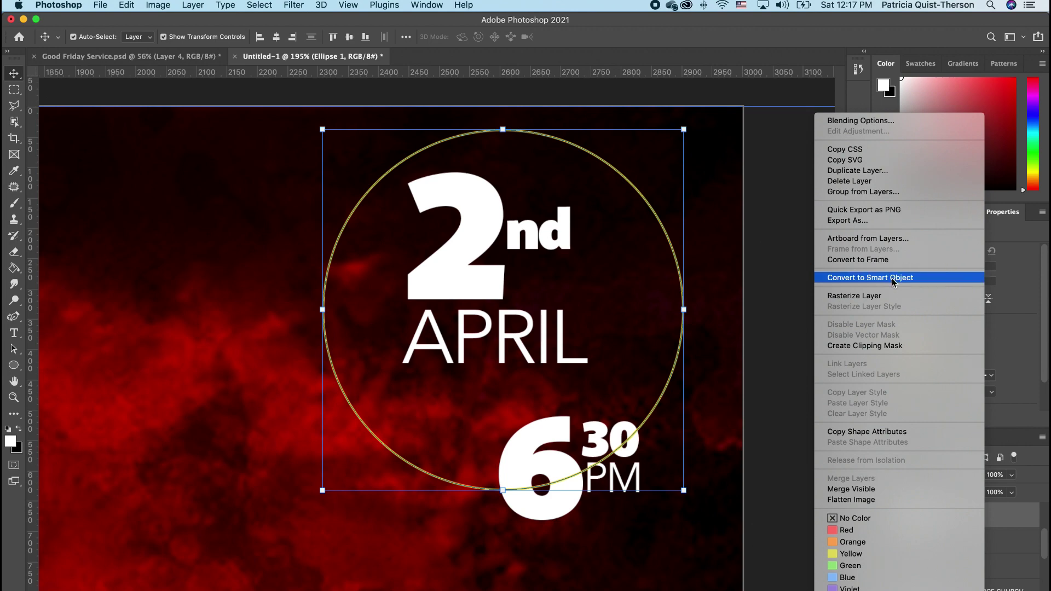
left_click(876, 296)
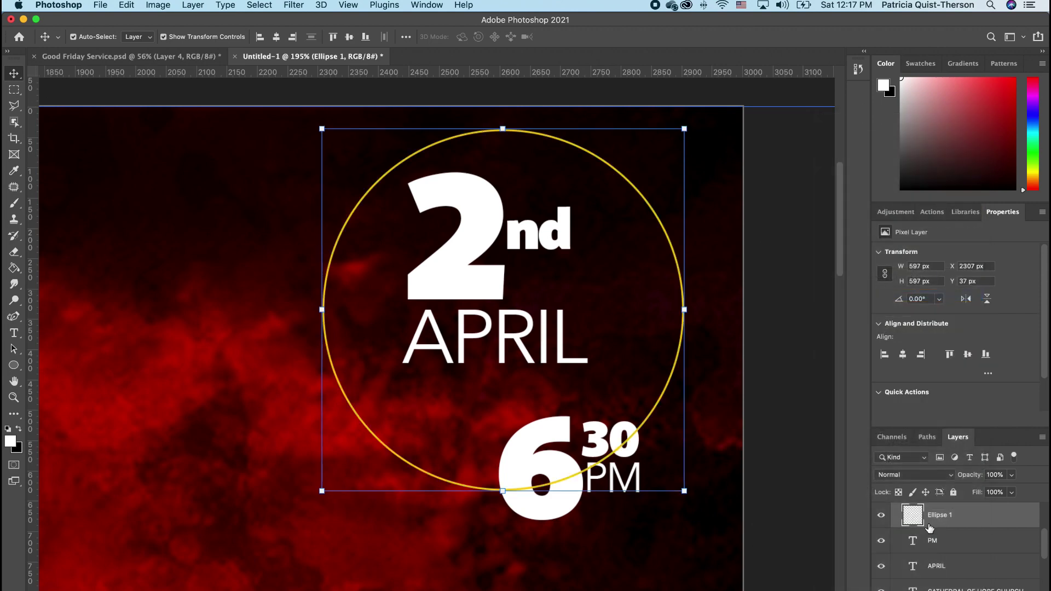
Polygon-select the area around 6:30 PM, delete the ring inside it, and deselect.
left_click(12, 107)
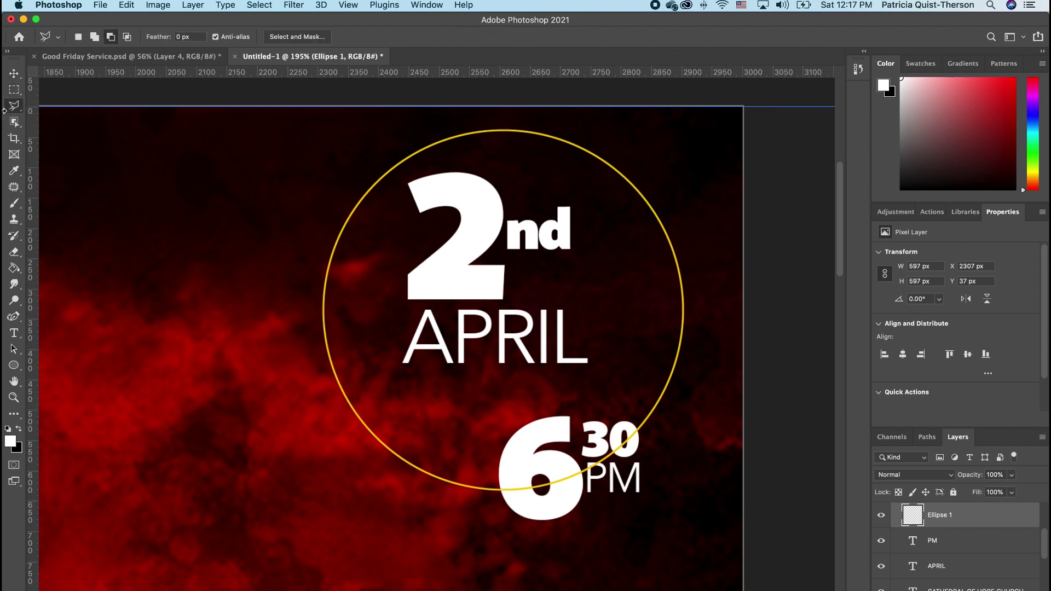
left_click(473, 467)
left_click(497, 550)
left_click(674, 546)
left_click(686, 431)
left_click(630, 402)
left_click(542, 399)
left_click(473, 465)
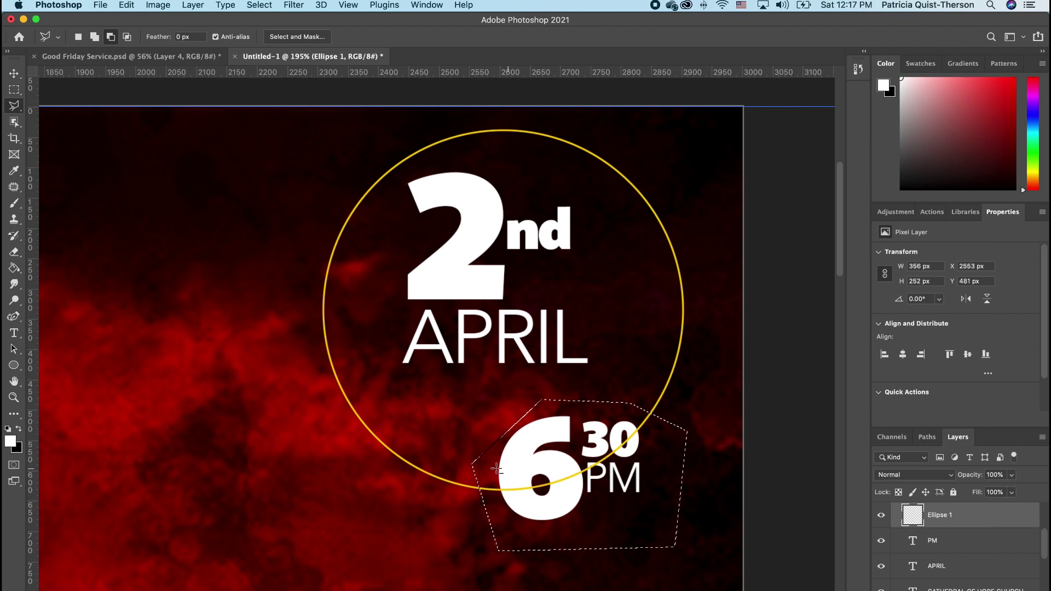
left_click(14, 251)
key("Delete")
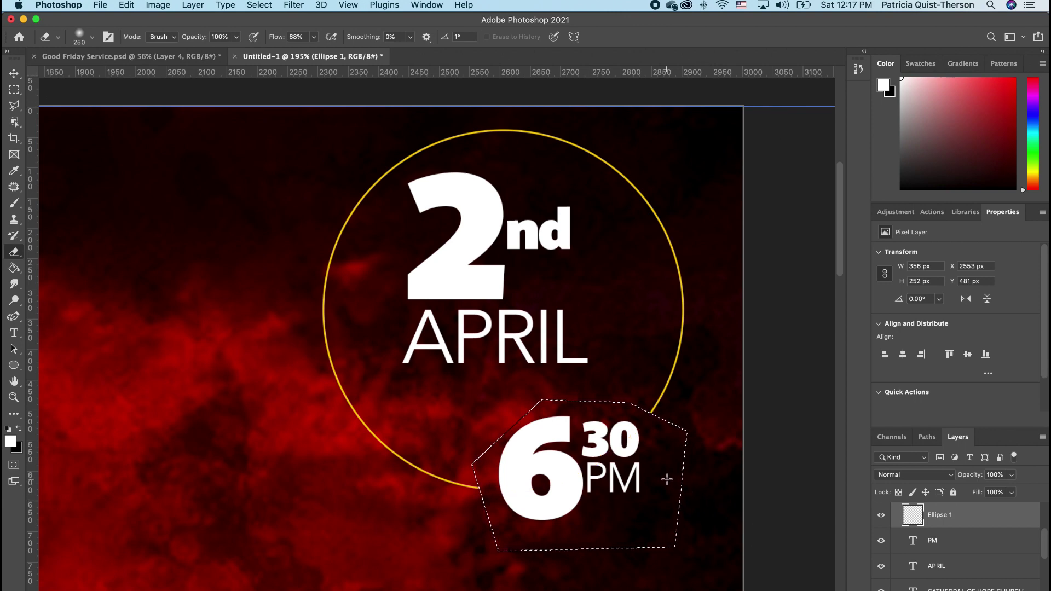
key("super+d")
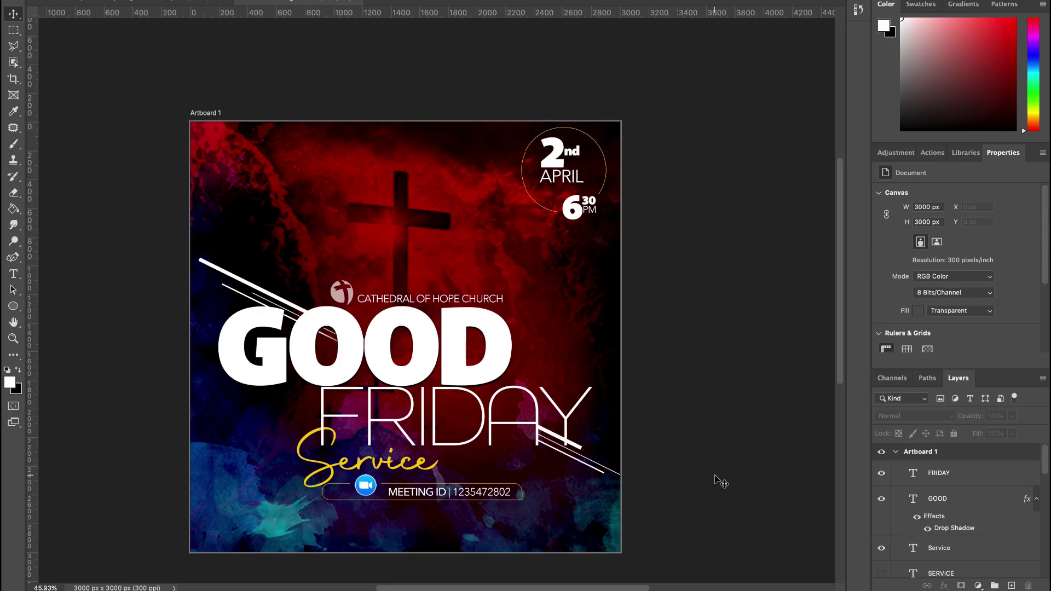
Add a new layer above FRIDAY and paint-bucket fill it with solid black.
left_click(992, 480)
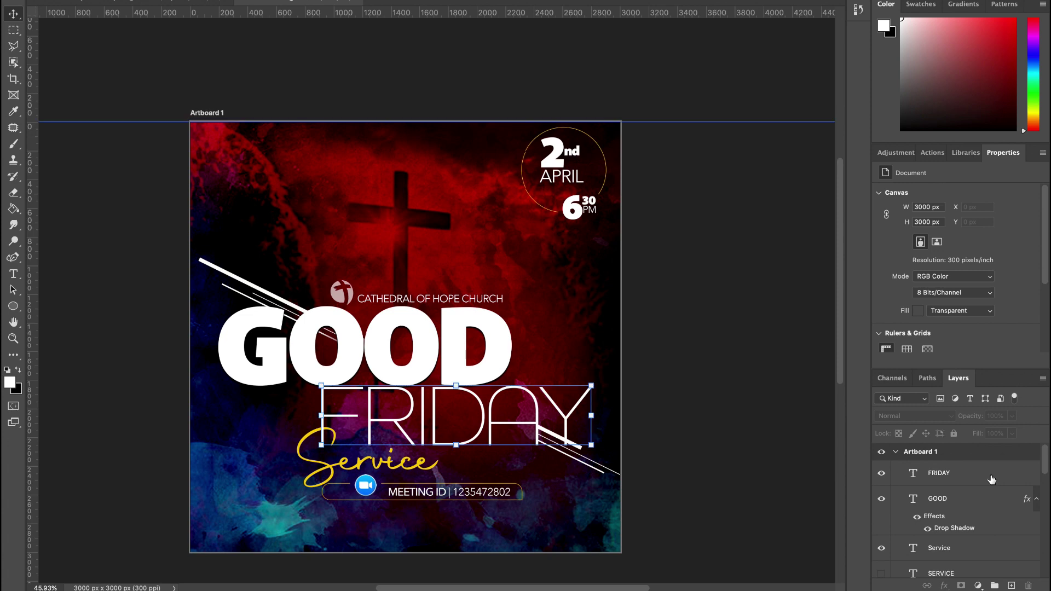
left_click(1011, 586)
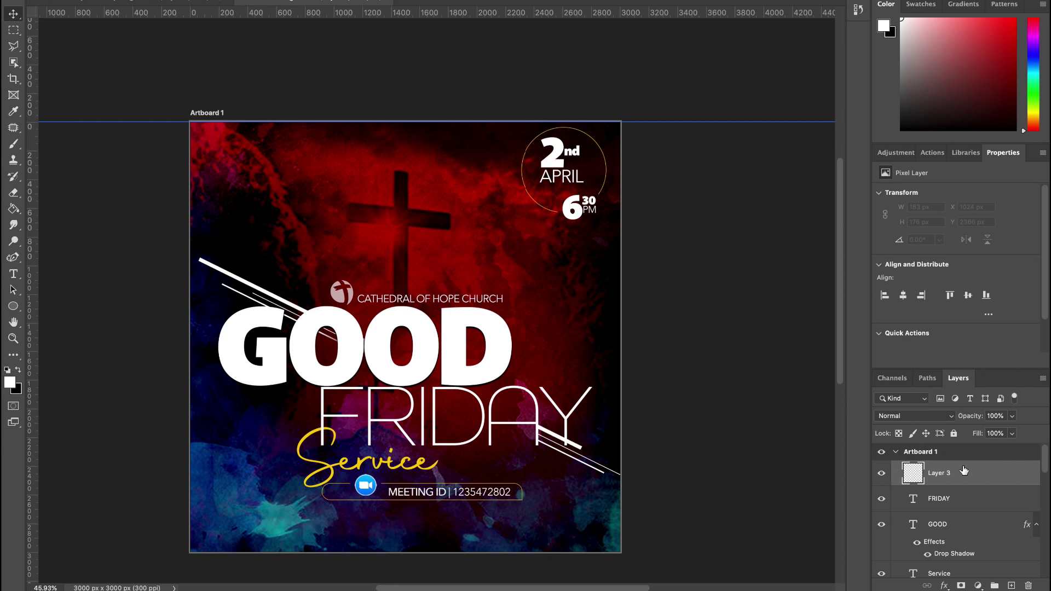
left_click(19, 371)
left_click(13, 209)
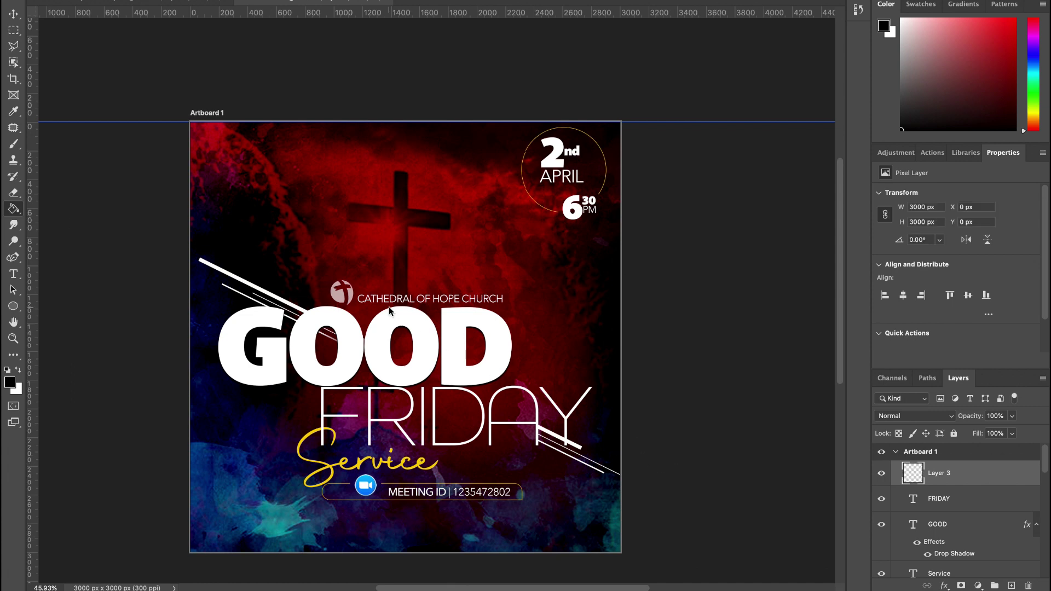
left_click(388, 308)
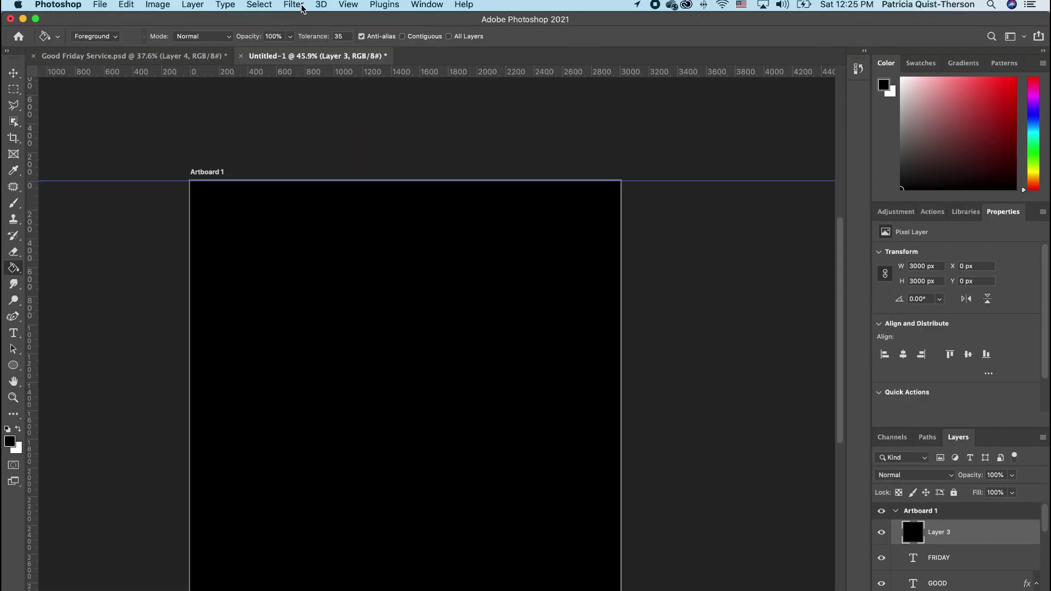
left_click(293, 5)
Render a Movie Prime lens flare with reduced brightness near the centre, and set the layer to Screen.
mouse_move(346, 268)
mouse_move(340, 233)
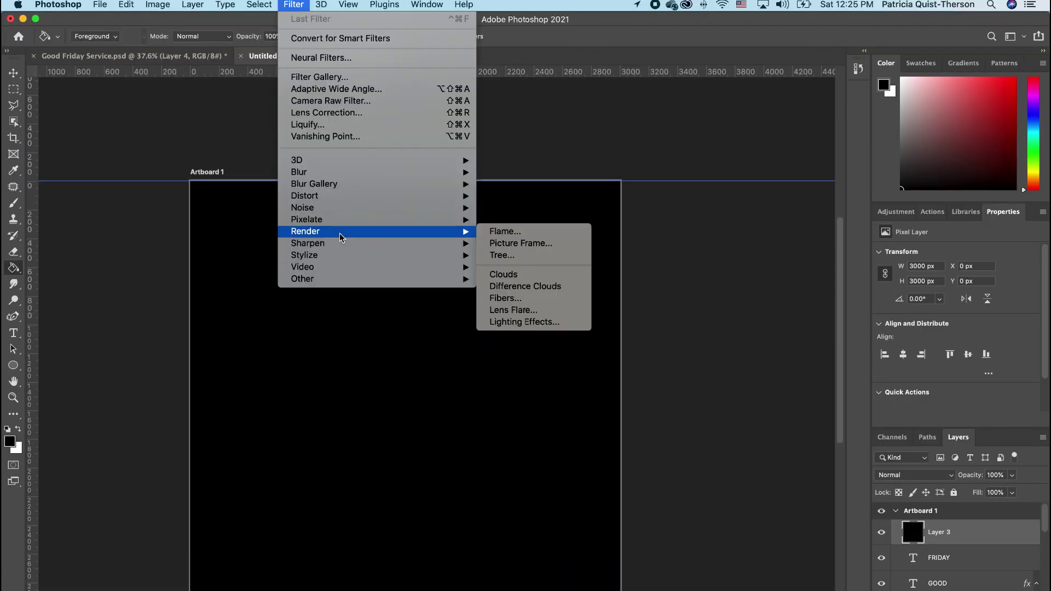
left_click(515, 311)
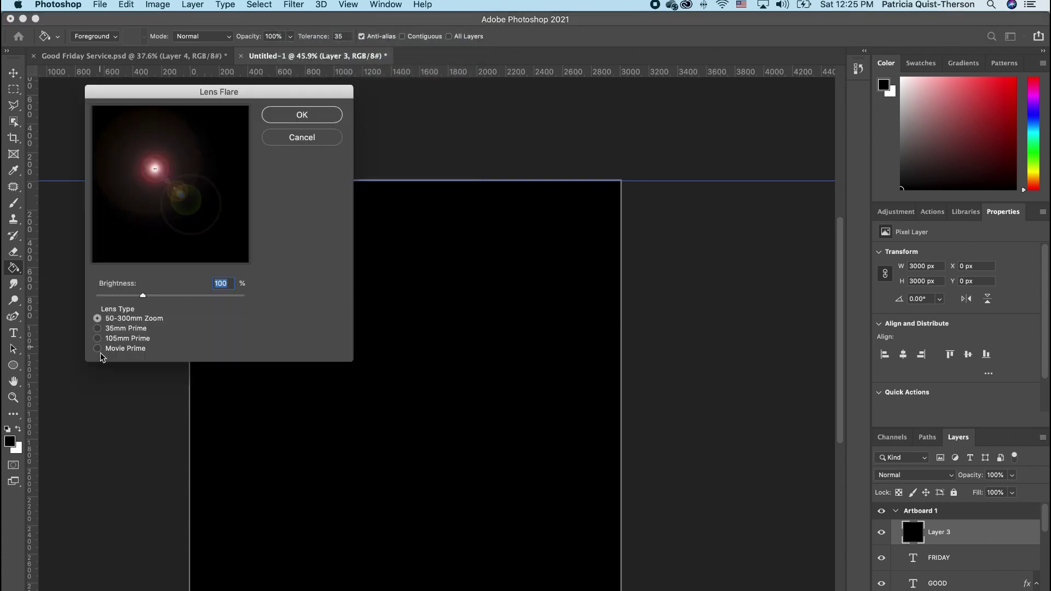
left_click(98, 328)
left_click(98, 318)
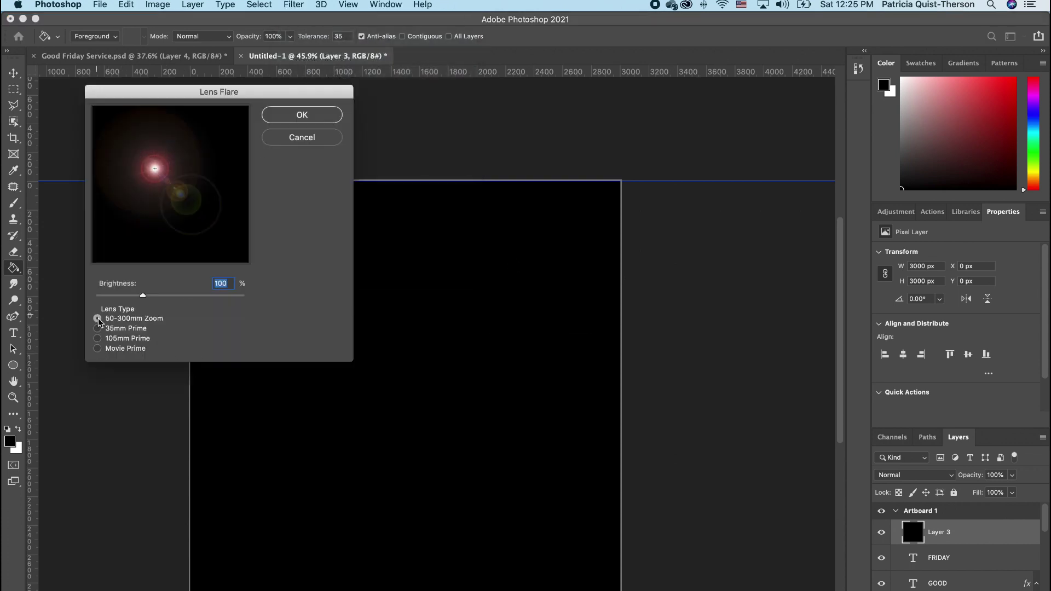
left_click(97, 348)
left_click_drag(146, 295, 136, 297)
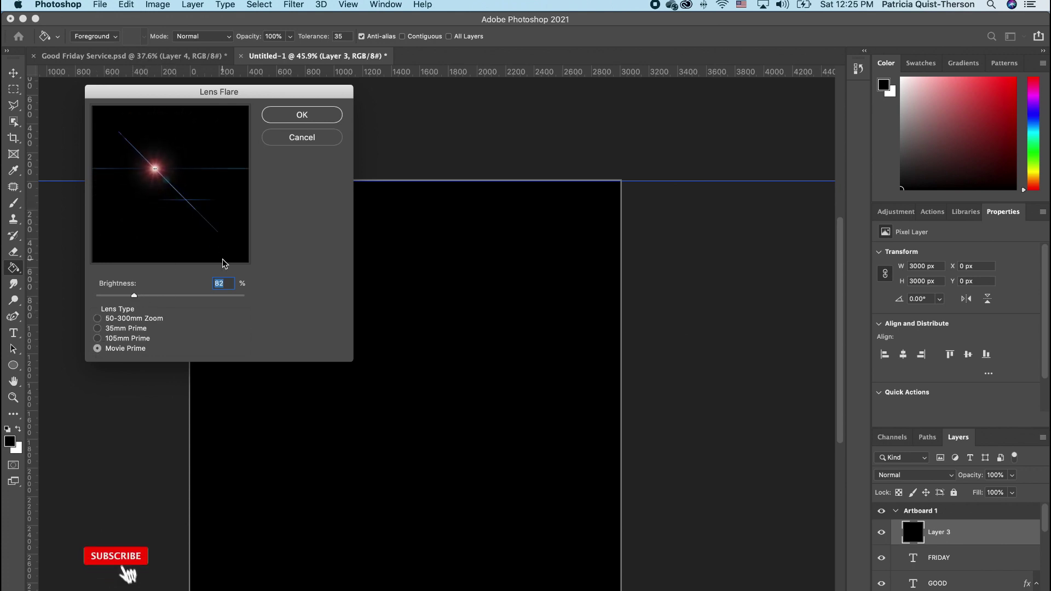
left_click(155, 169)
left_click_drag(155, 170, 171, 189)
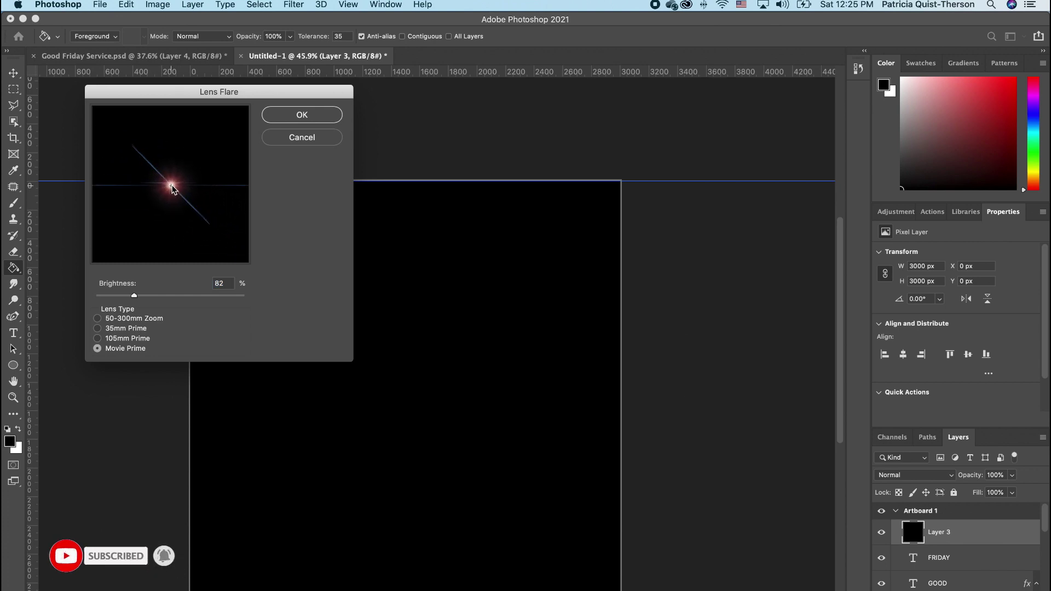
left_click(301, 113)
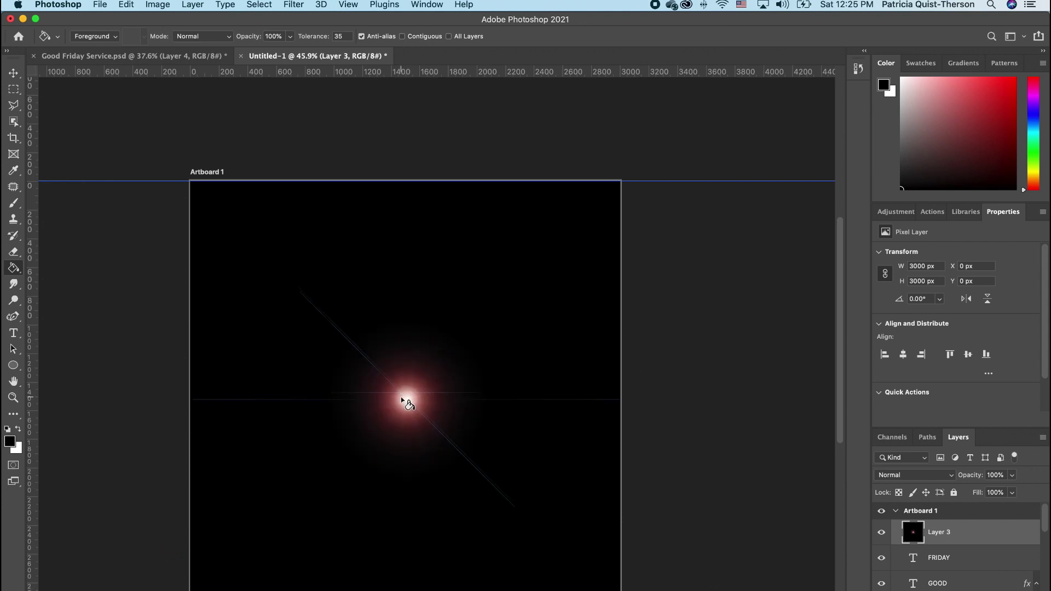
left_click(943, 475)
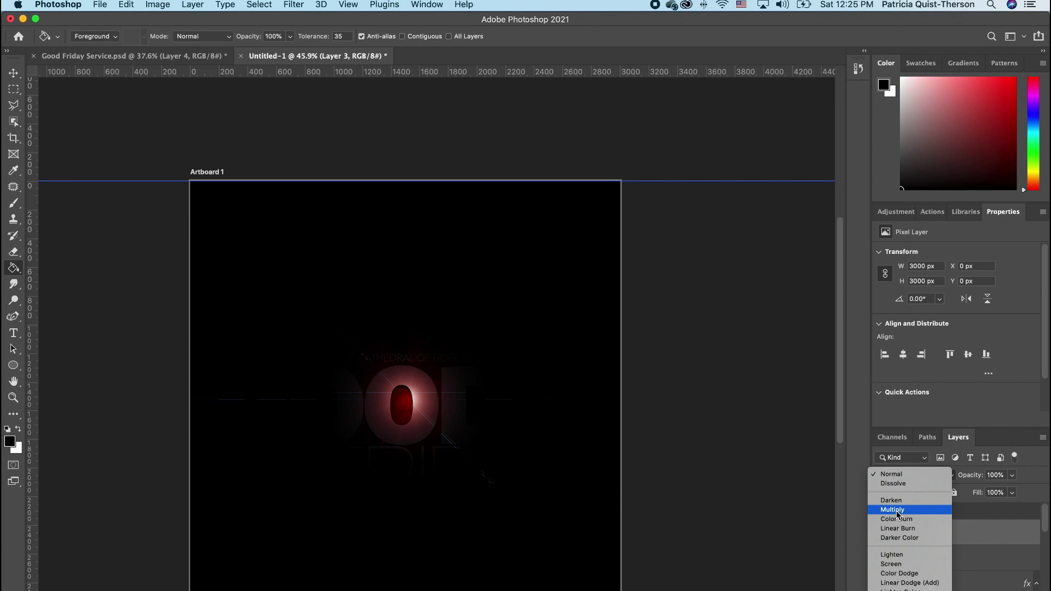
left_click(896, 564)
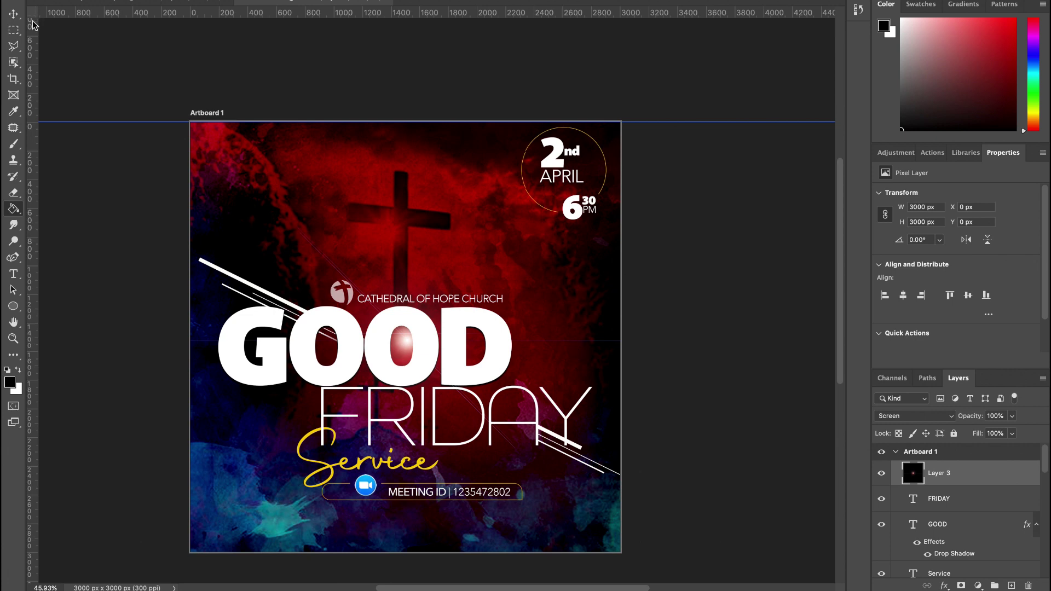
Move the flare glow up the poster and tilt it slightly.
left_click(13, 15)
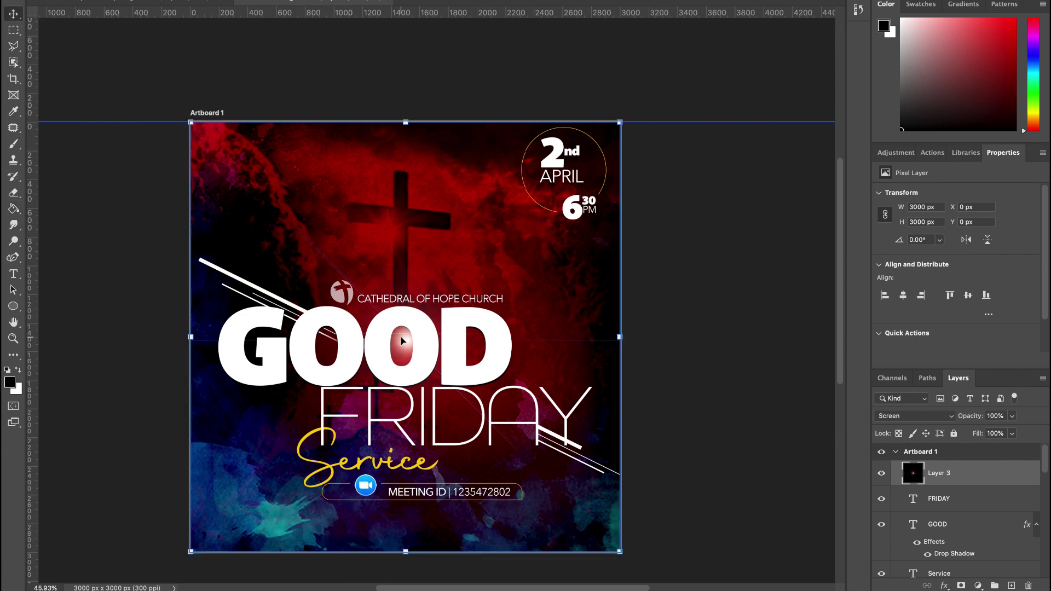
left_click_drag(405, 337, 445, 313)
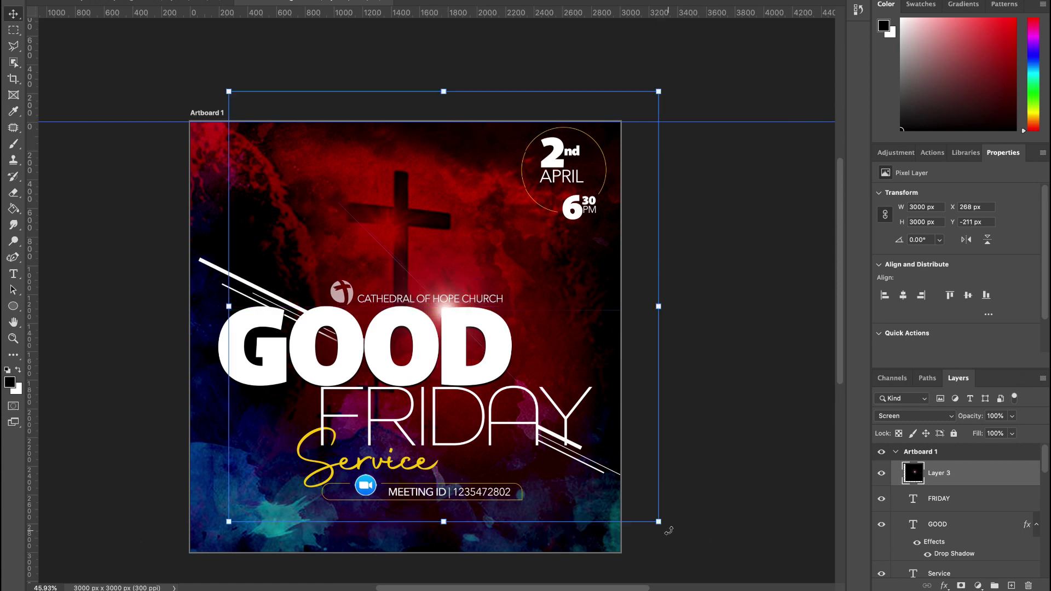
left_click_drag(668, 533, 715, 453)
double_click(446, 306)
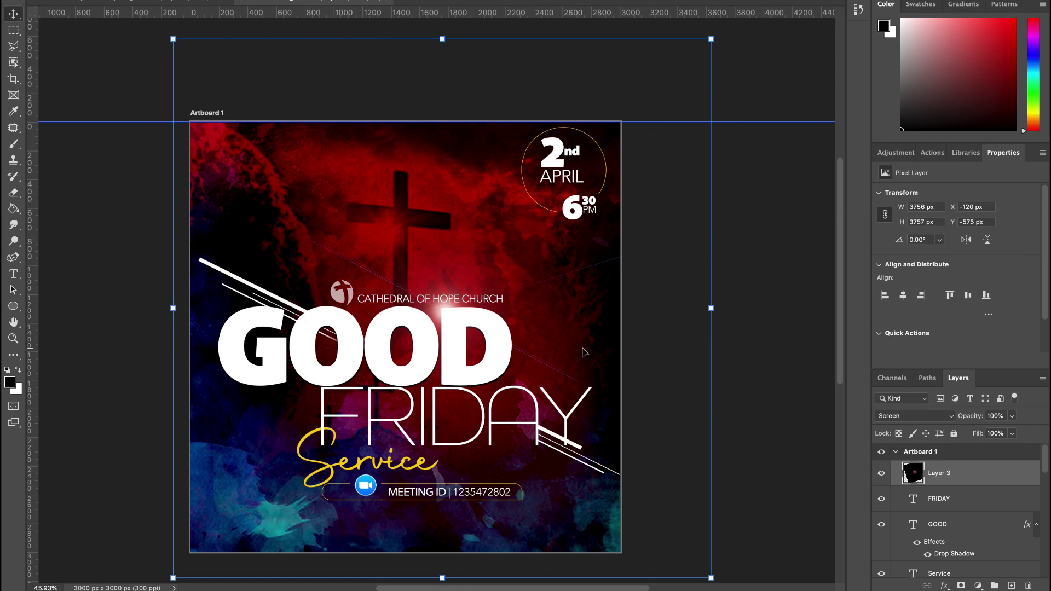
Duplicate the flare layer and drag the copy down-left near Service.
key("ctrl+j")
left_click_drag(442, 308, 316, 446)
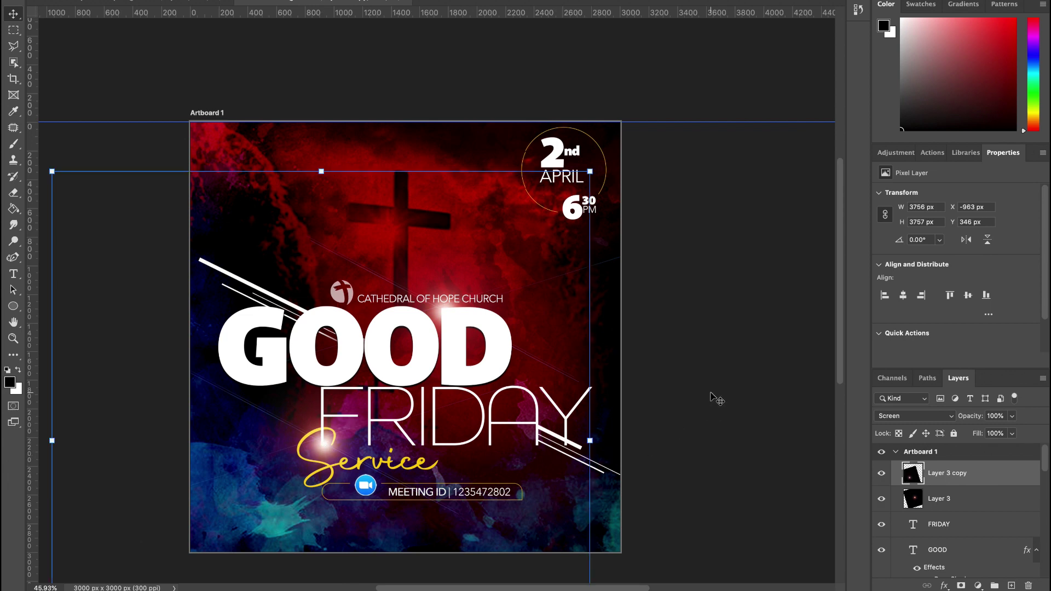
left_click_drag(1045, 468, 1045, 569)
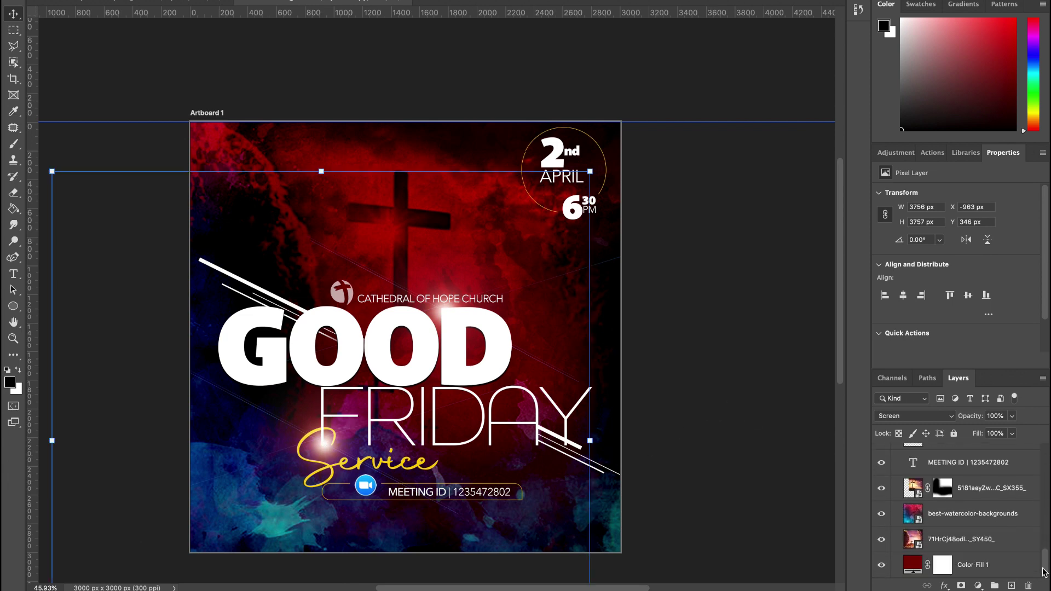
Change the Color Fill 1 background from 820202 to the brighter red c60202.
double_click(913, 565)
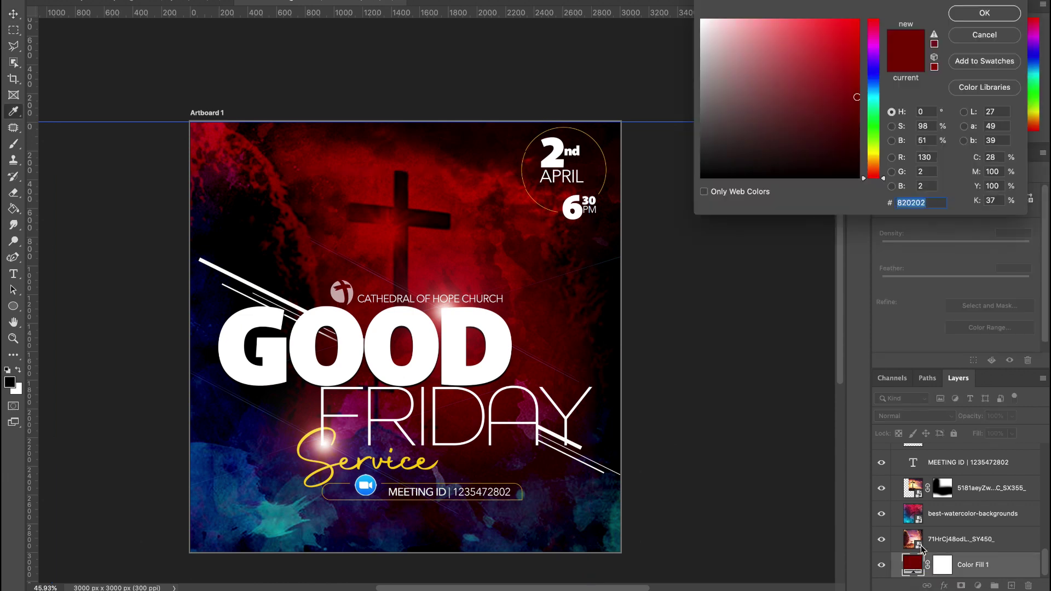
left_click_drag(843, 54, 856, 66)
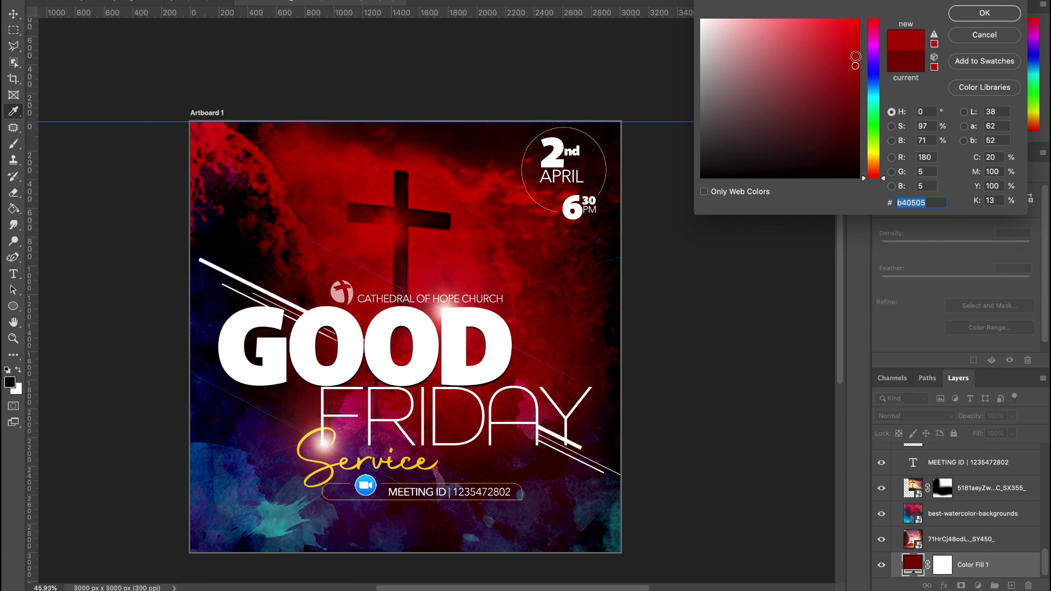
left_click(857, 56)
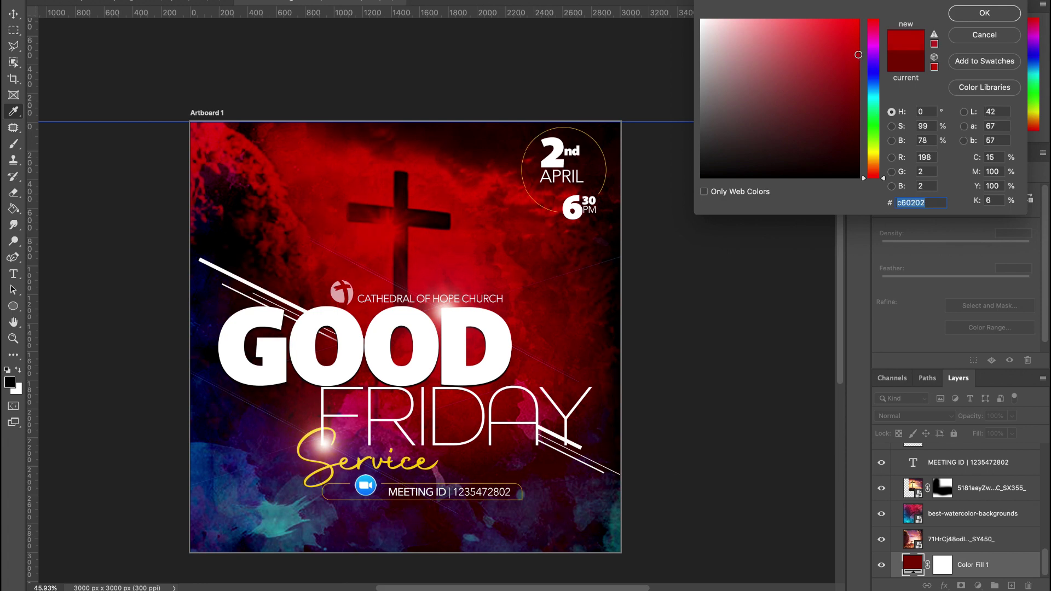
left_click(968, 12)
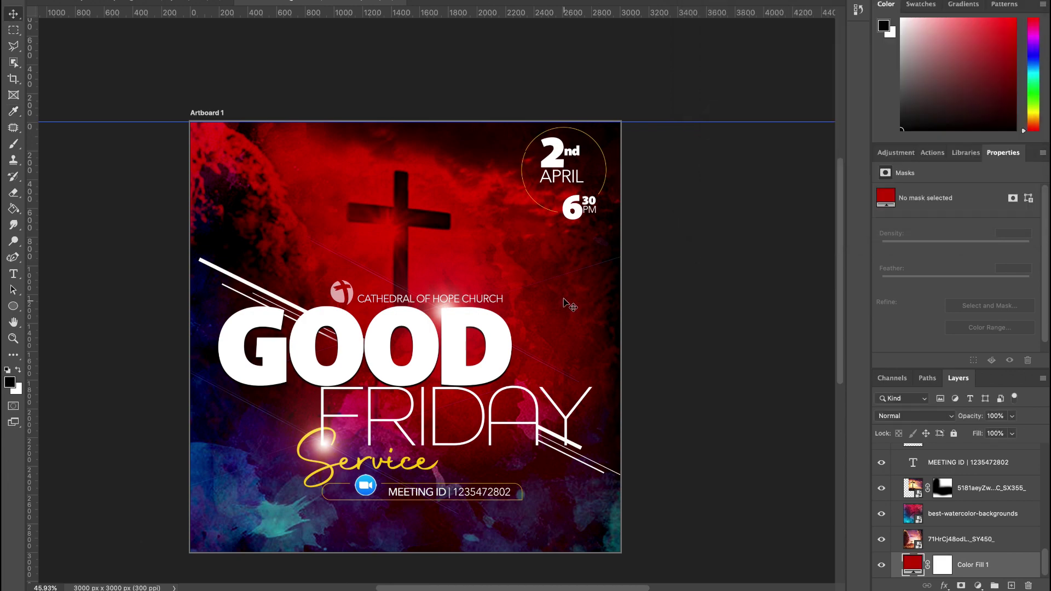